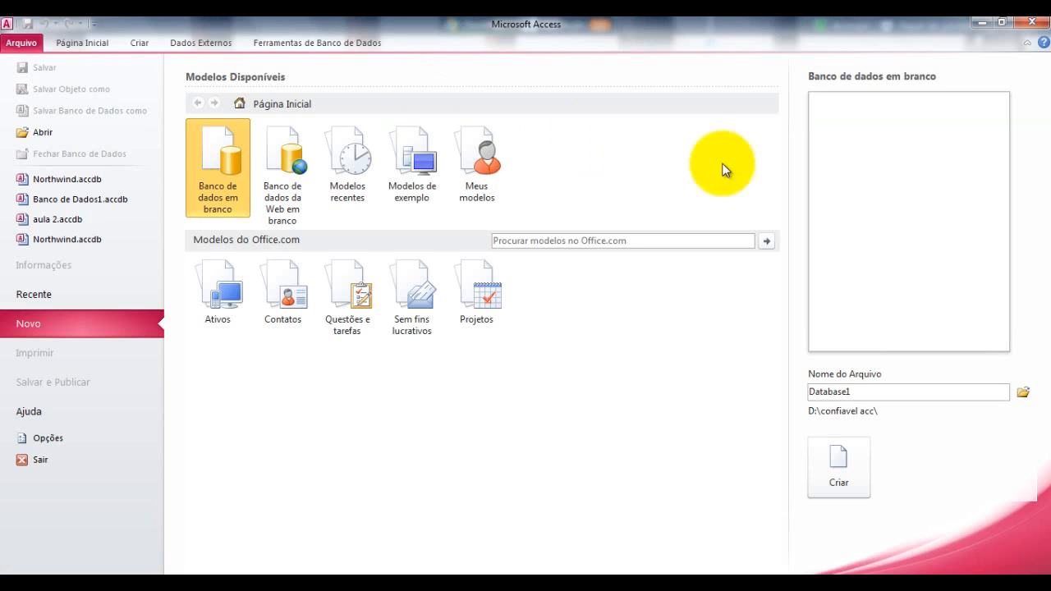
Set the new database's location to Documents\access and name it 'aual 2'
left_click(1024, 393)
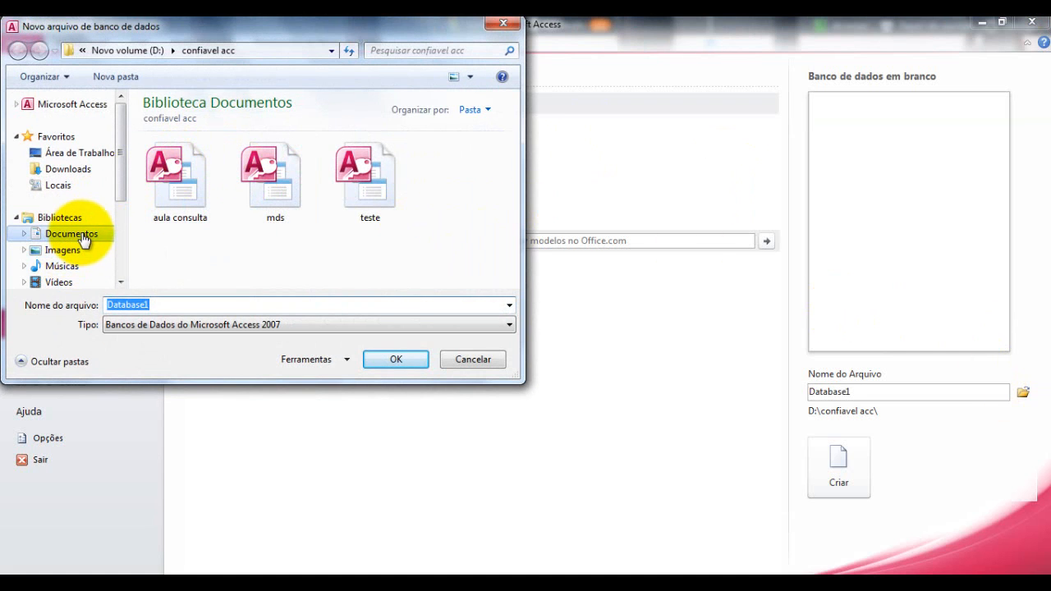
left_click(80, 235)
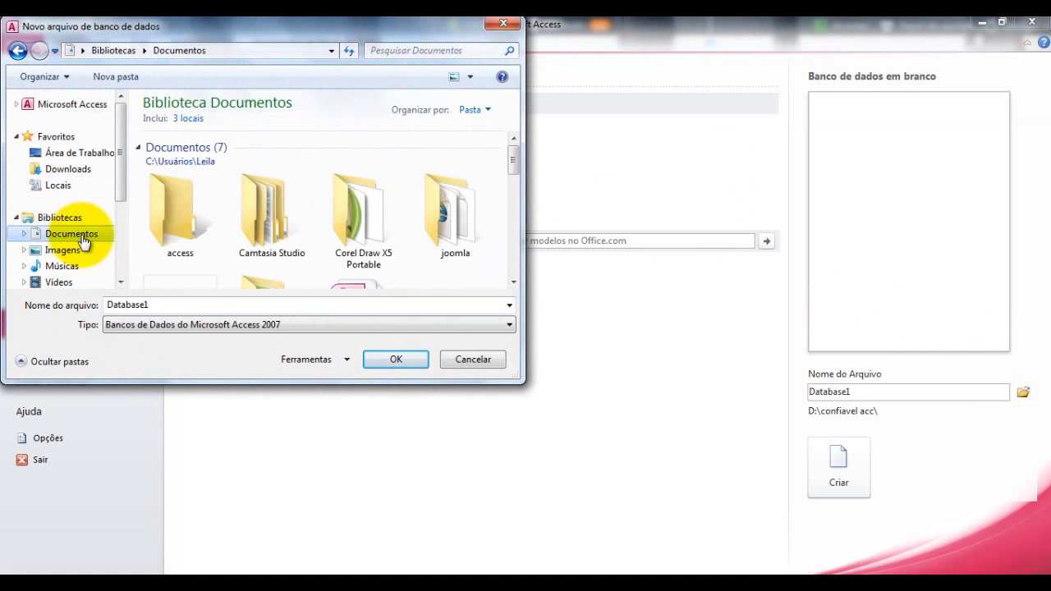
double_click(197, 205)
double_click(179, 305)
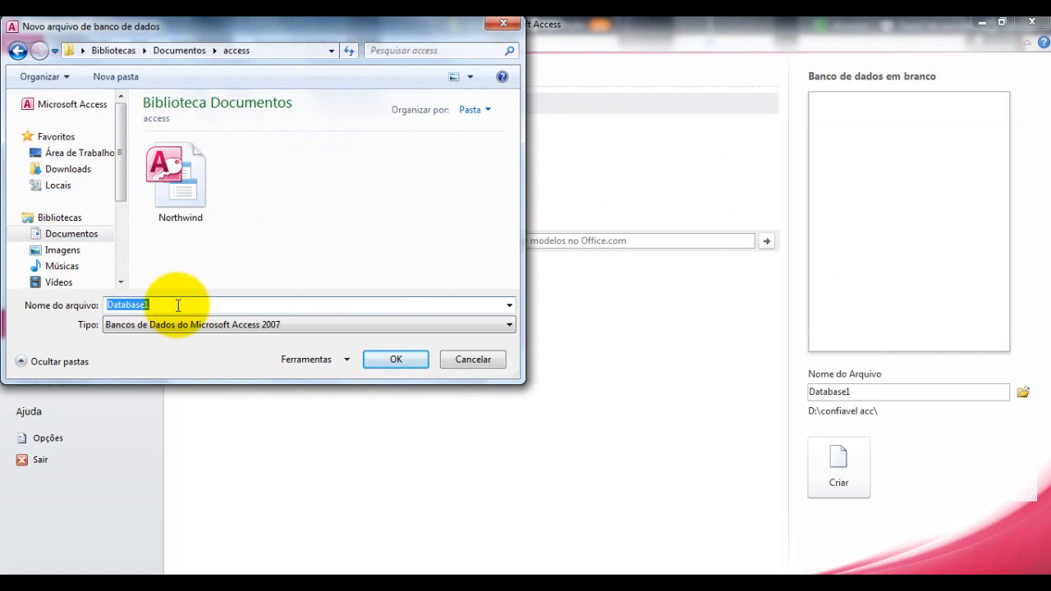
type("aual 2")
left_click(378, 362)
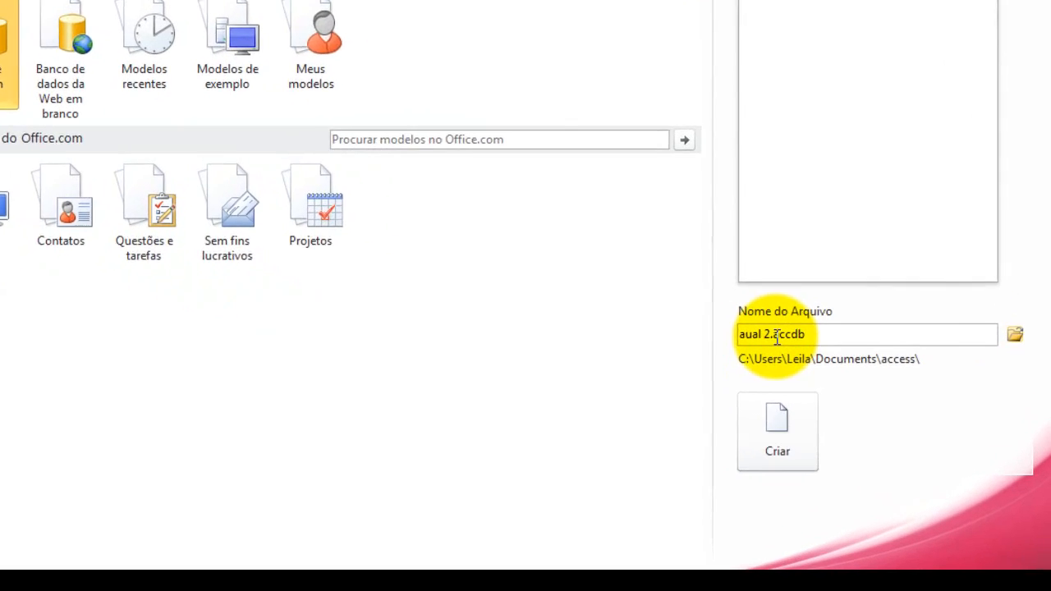
Create the blank database aual 2.accdb
triple_click(776, 337)
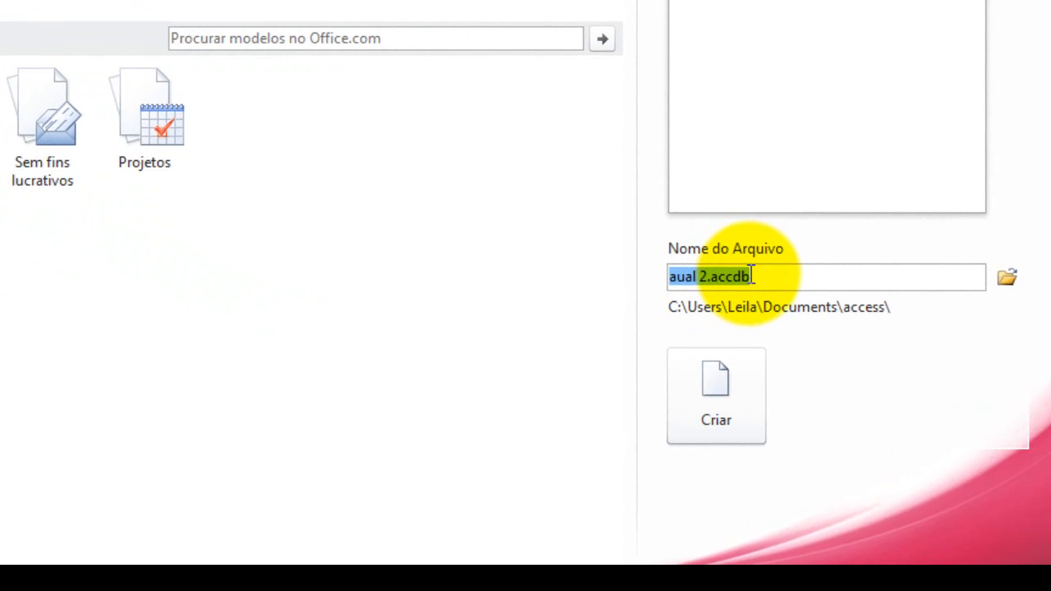
left_click(810, 334)
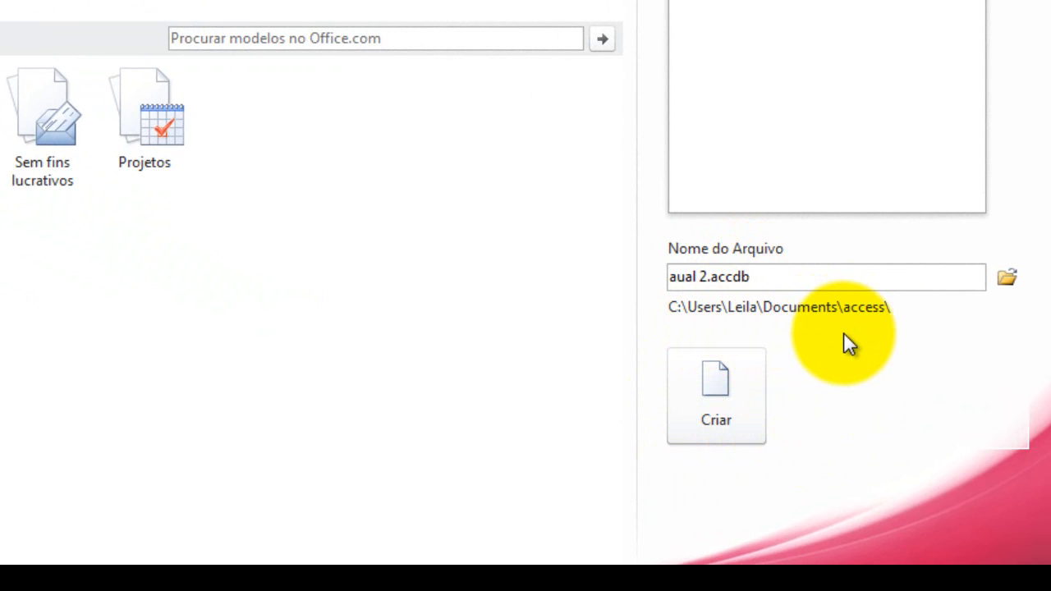
left_click(732, 379)
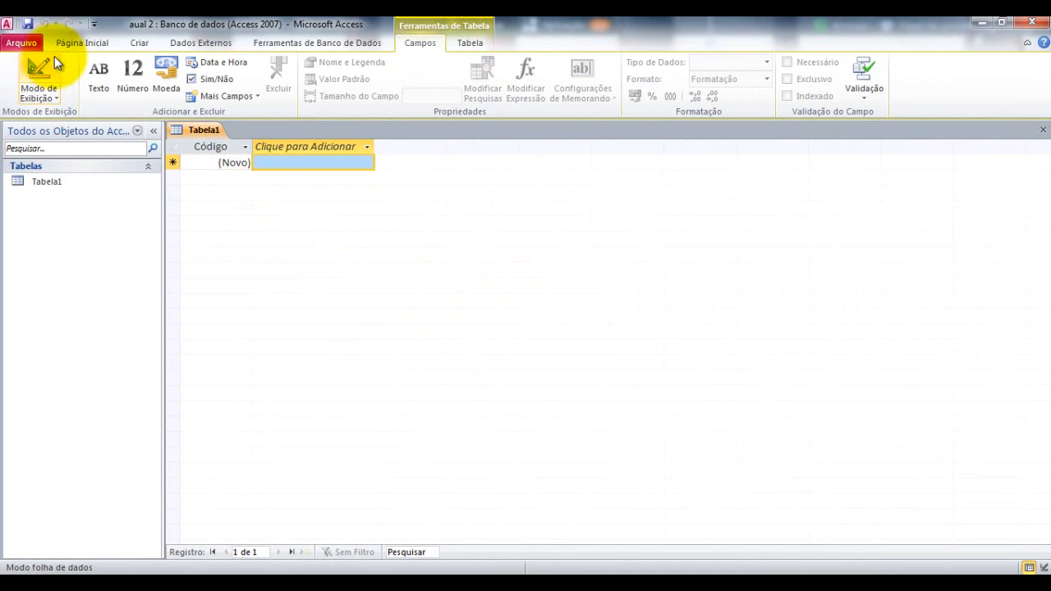
Insert the Contatos application part, closing open objects and enabling the database content
left_click(138, 46)
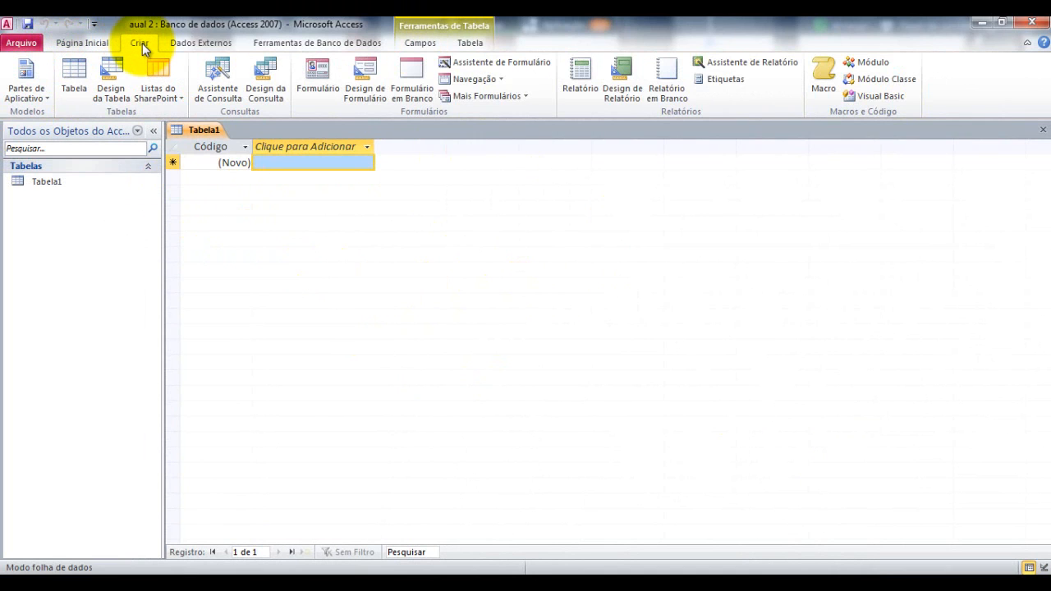
left_click(25, 92)
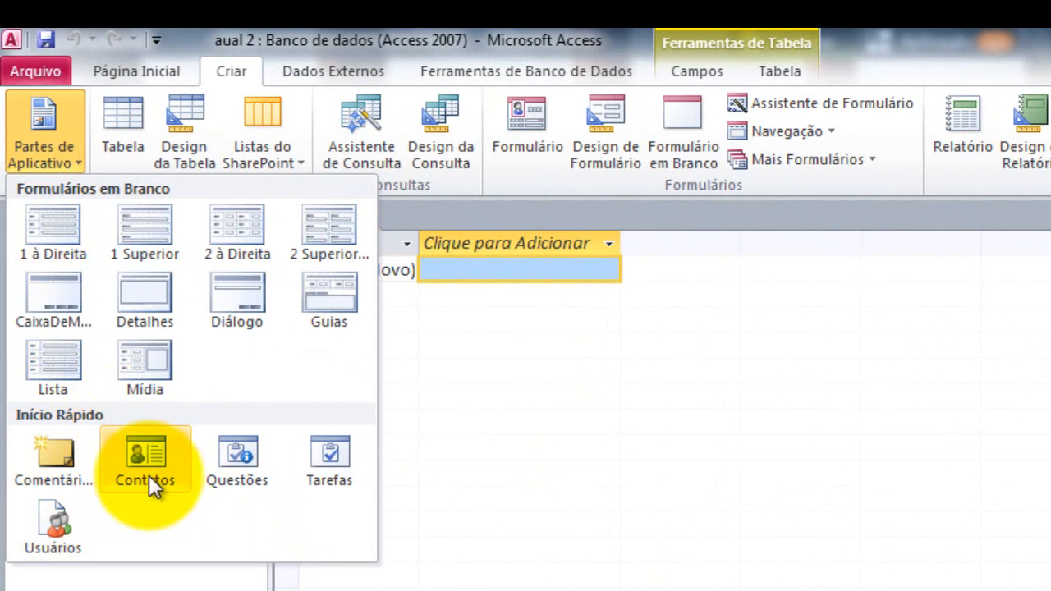
left_click(159, 455)
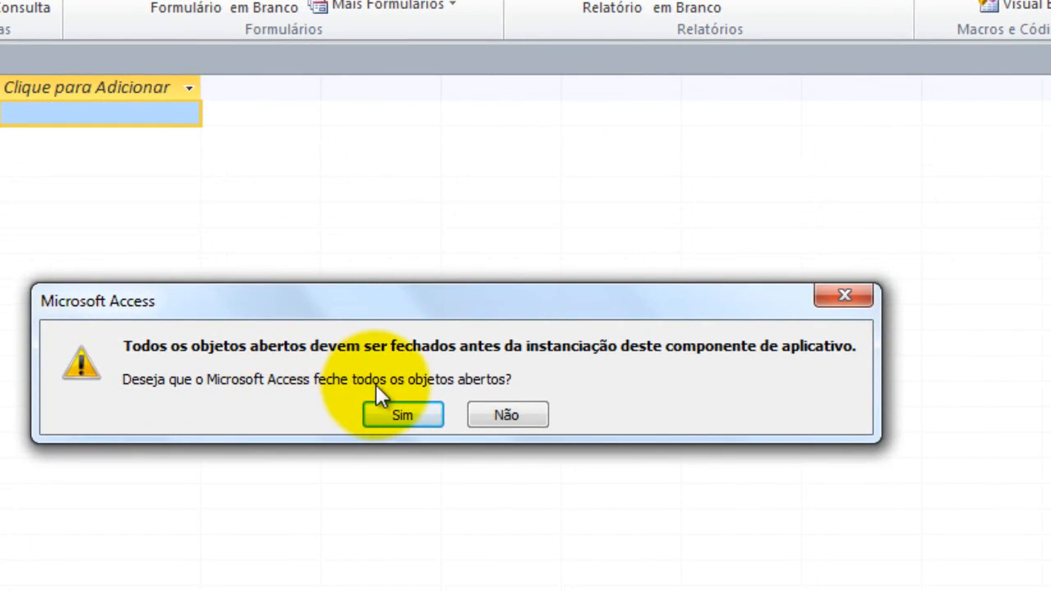
left_click(376, 409)
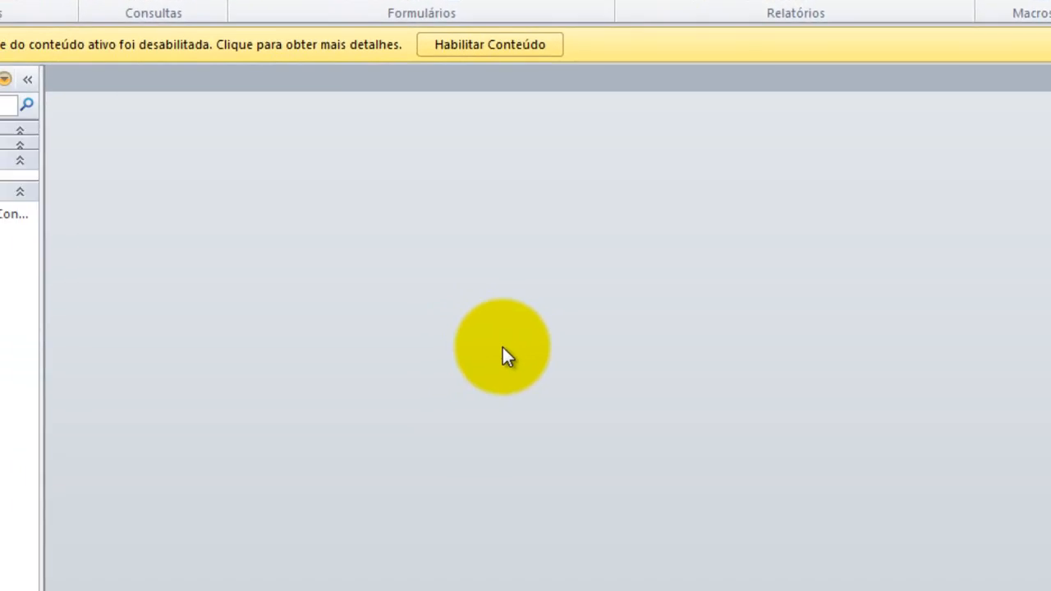
left_click(604, 26)
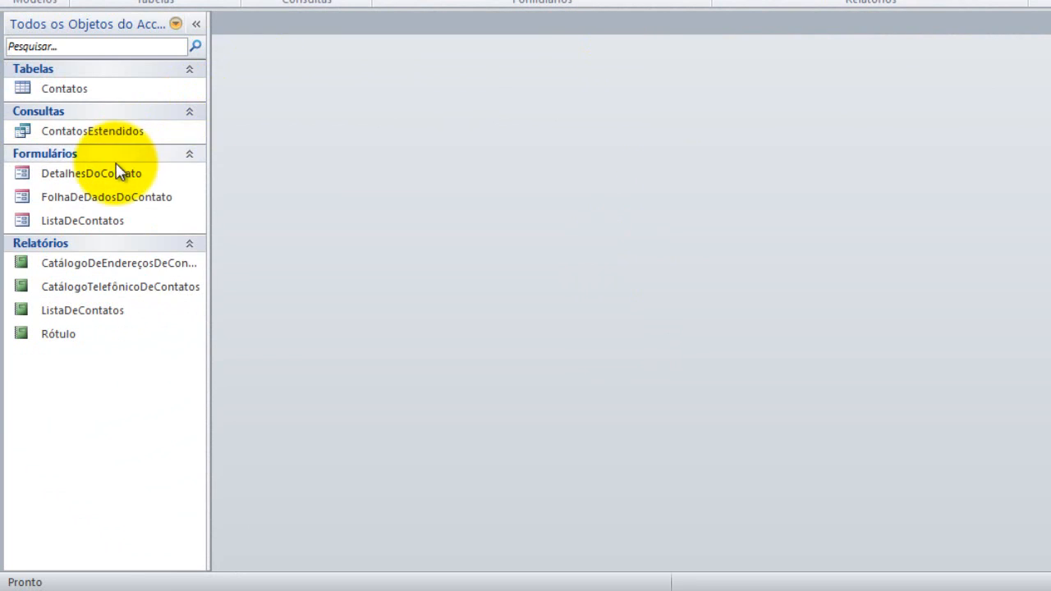
Open the Contatos table and the DetalhesDoContato form
double_click(138, 87)
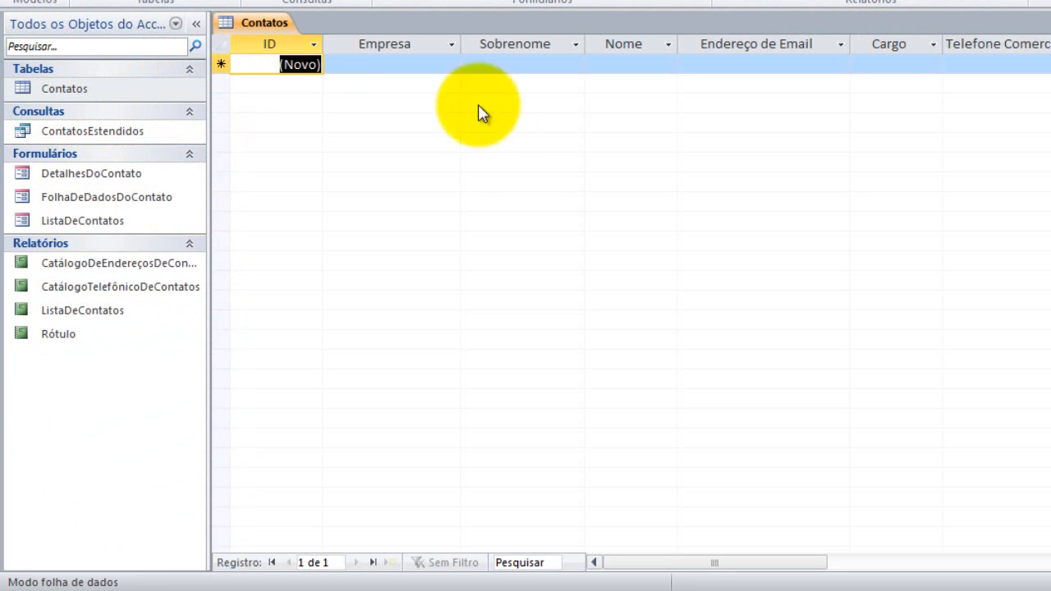
double_click(141, 179)
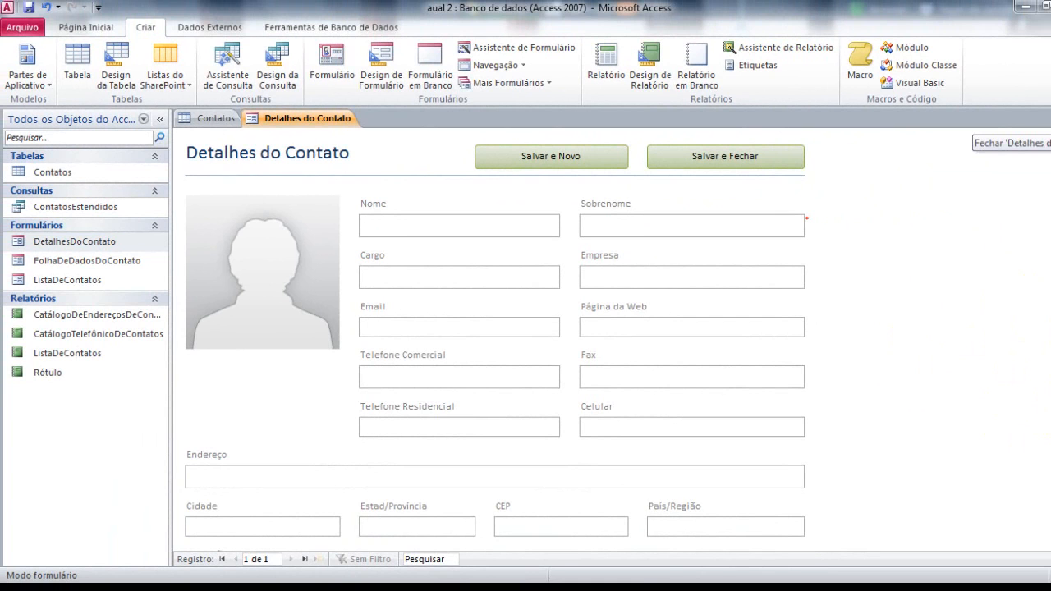
Close both Contatos tabs and delete all objects from Rótulo through Contatos
left_click(1050, 118)
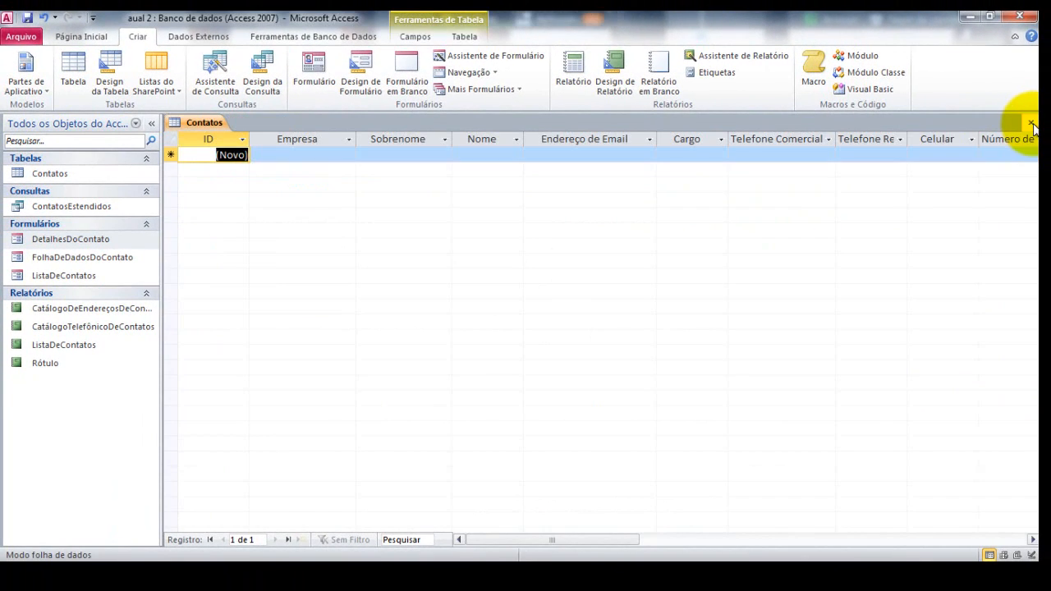
left_click(1032, 122)
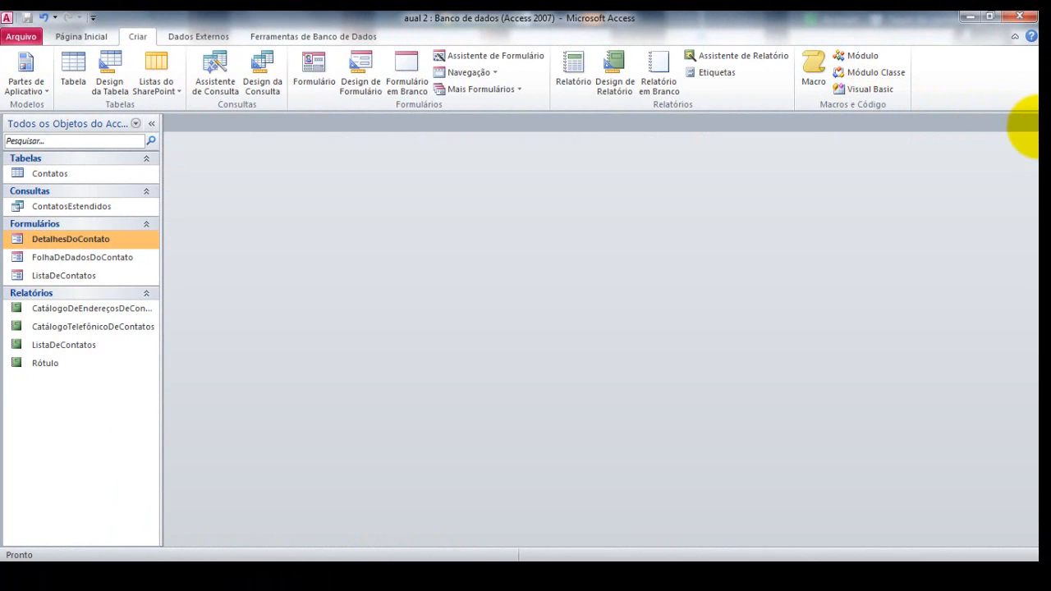
left_click(46, 363)
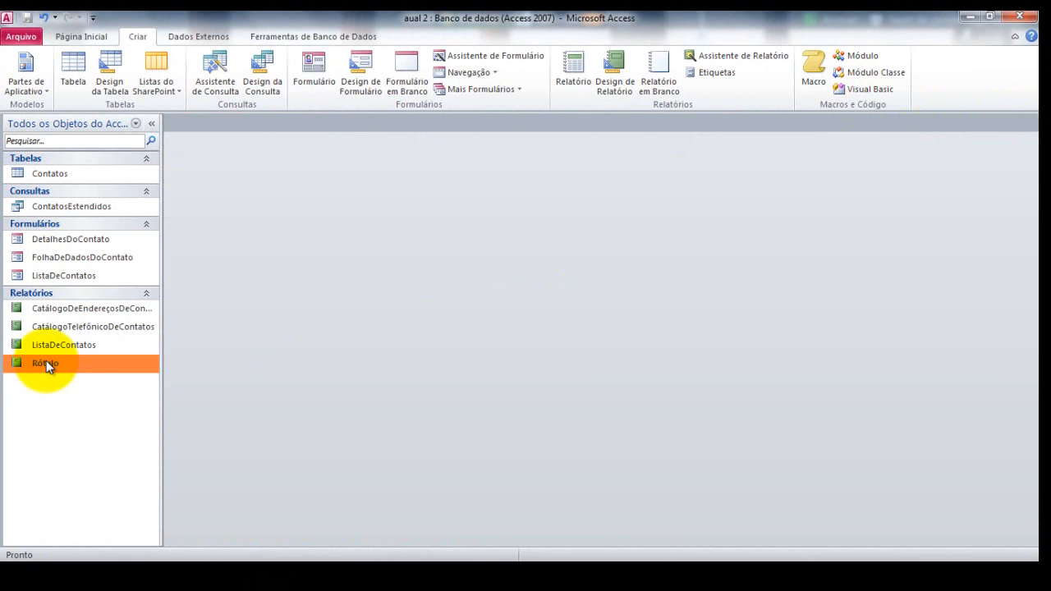
left_click(78, 177, "shift")
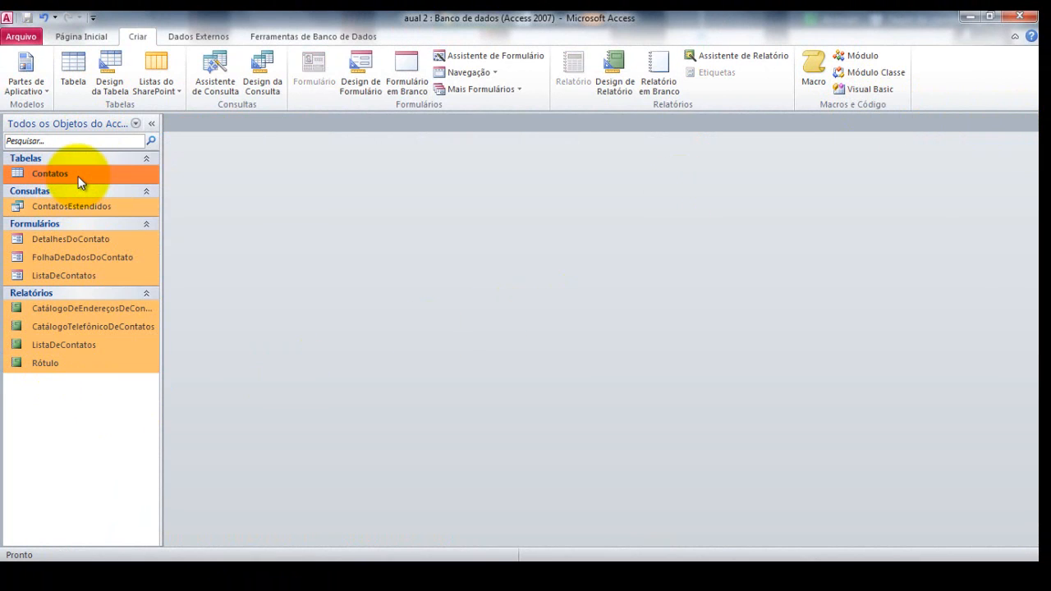
key("Delete")
key("Escape")
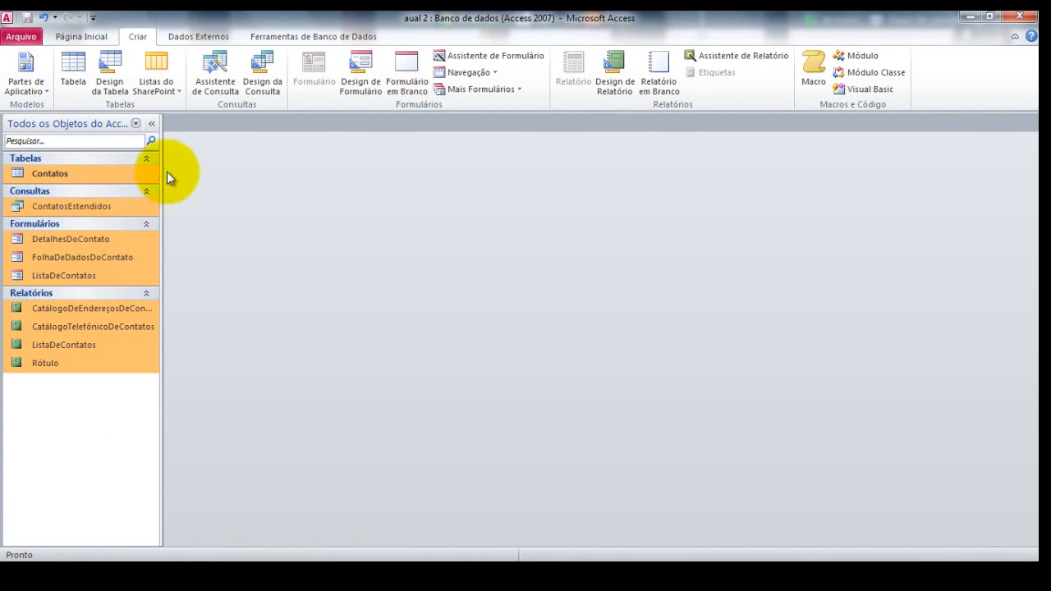
key("Delete")
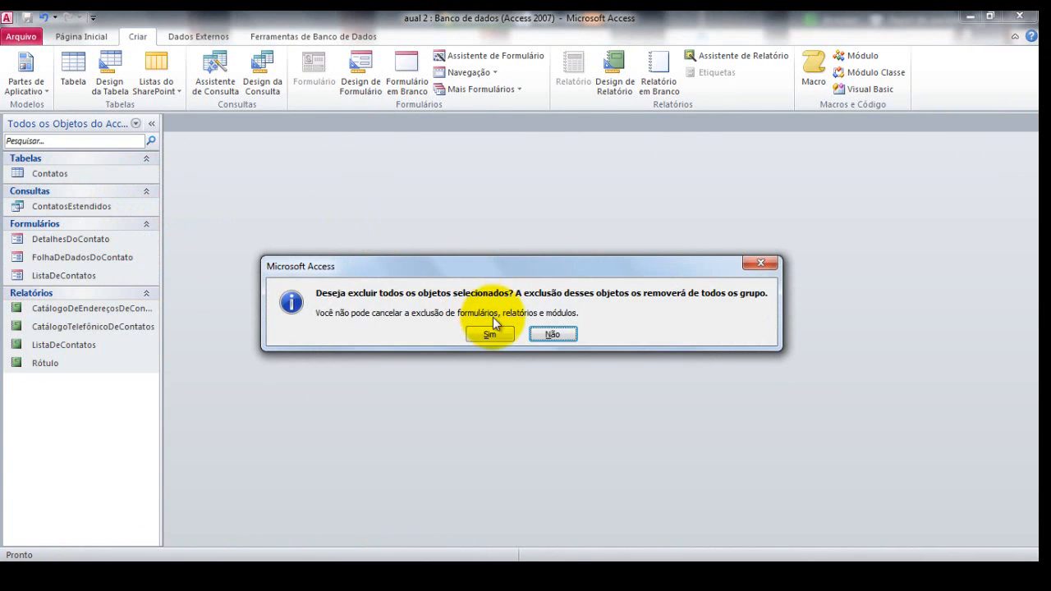
left_click(491, 335)
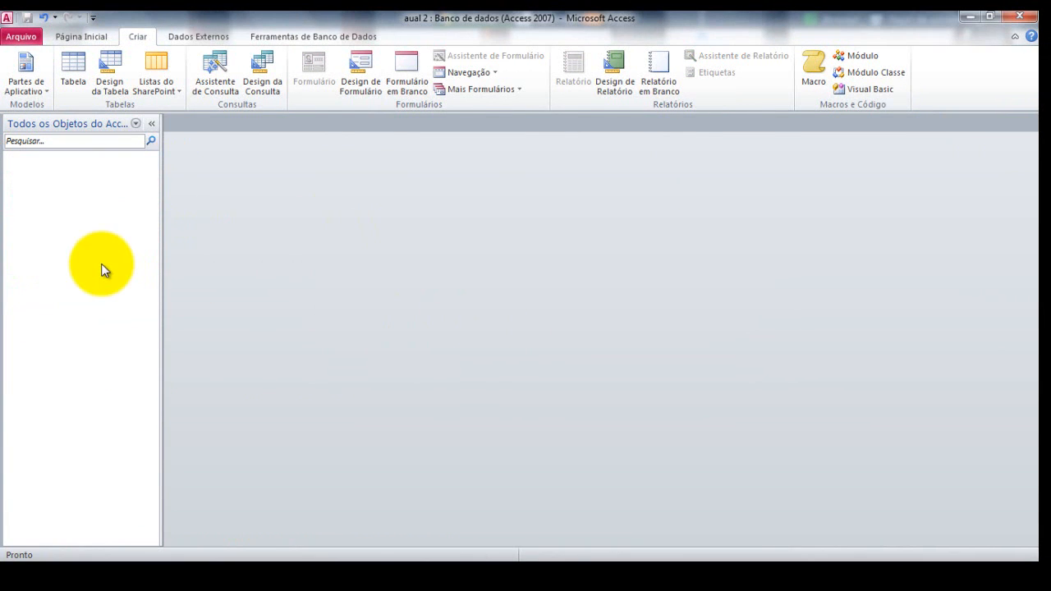
left_click(81, 38)
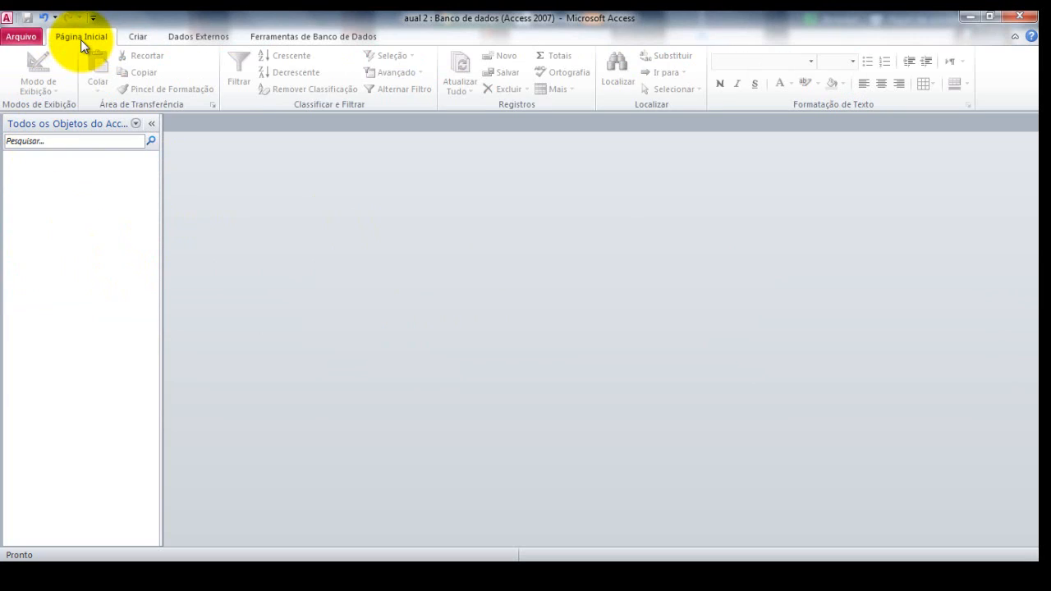
Create a new blank table, save it as Clientes and open it in Design view
left_click(135, 37)
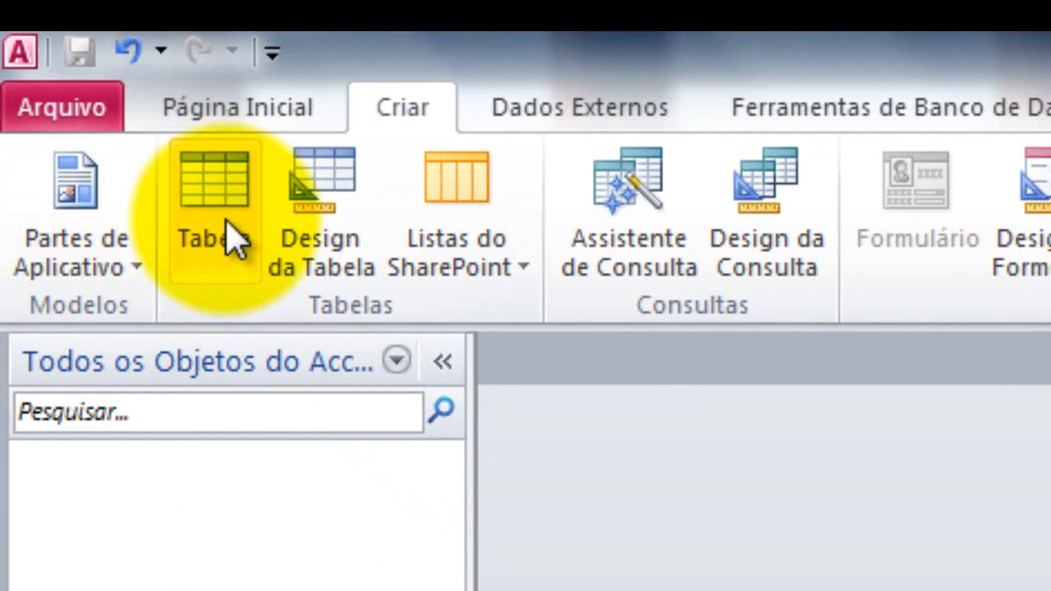
left_click(205, 212)
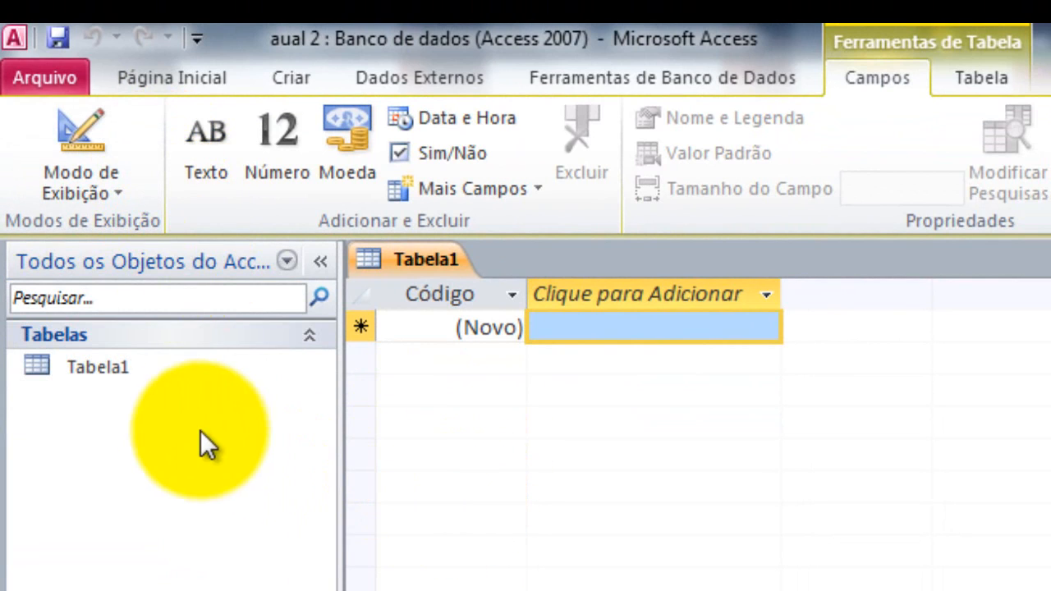
left_click(229, 362)
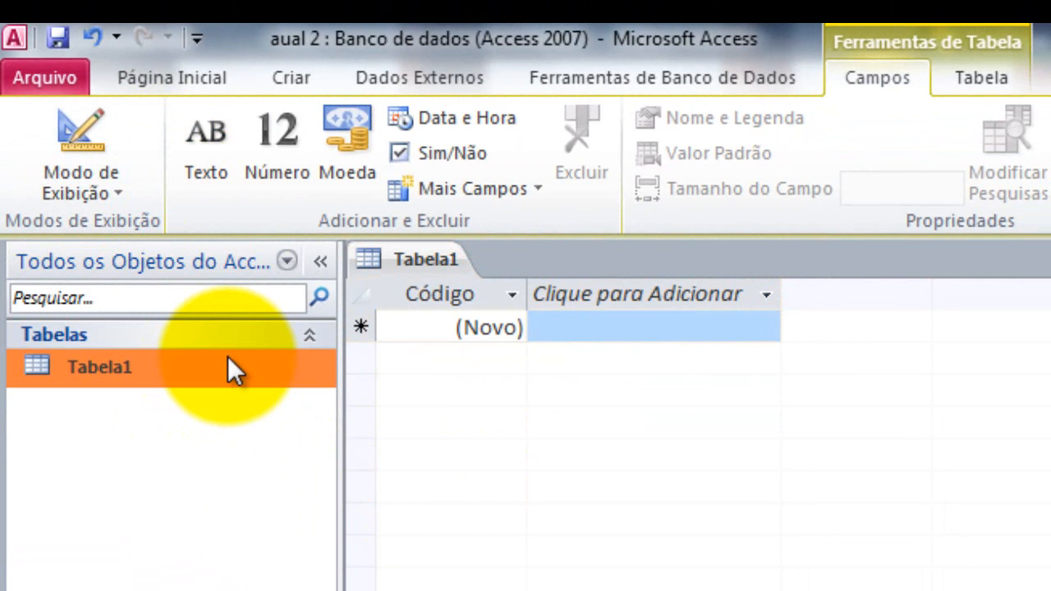
right_click(228, 358)
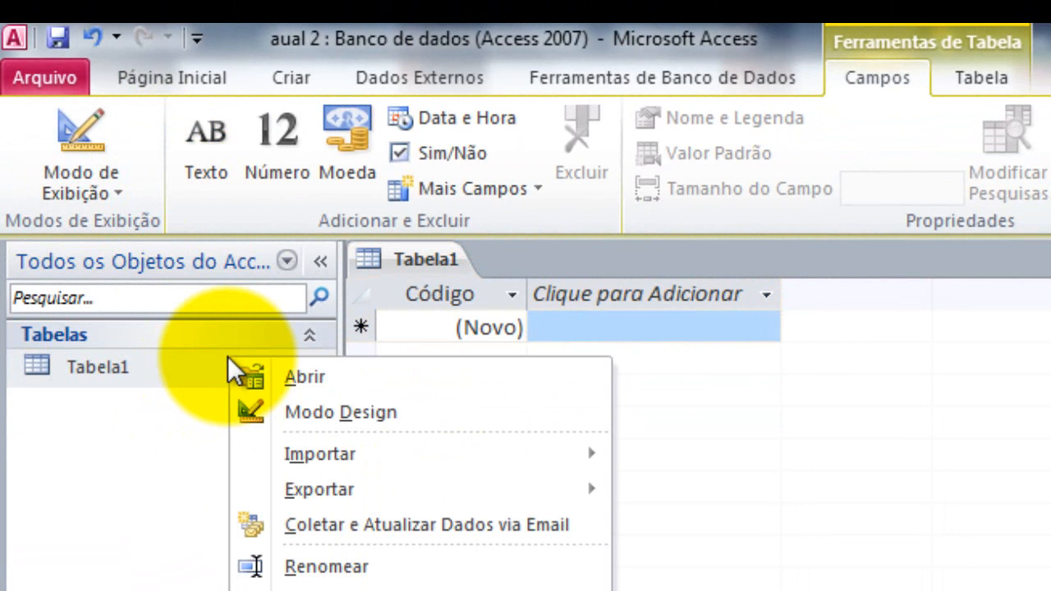
left_click(274, 416)
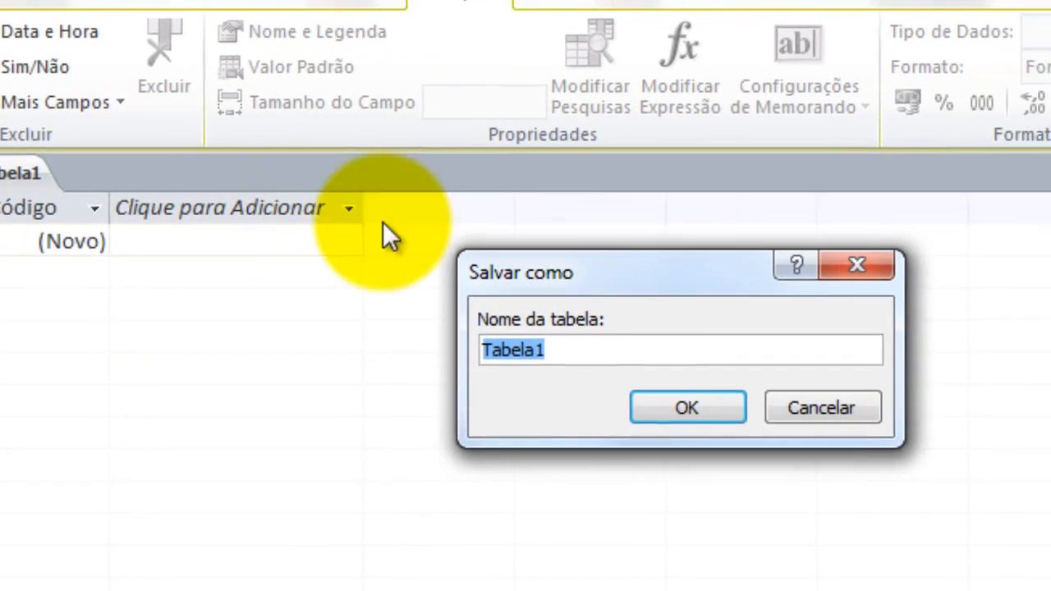
type("Cliente")
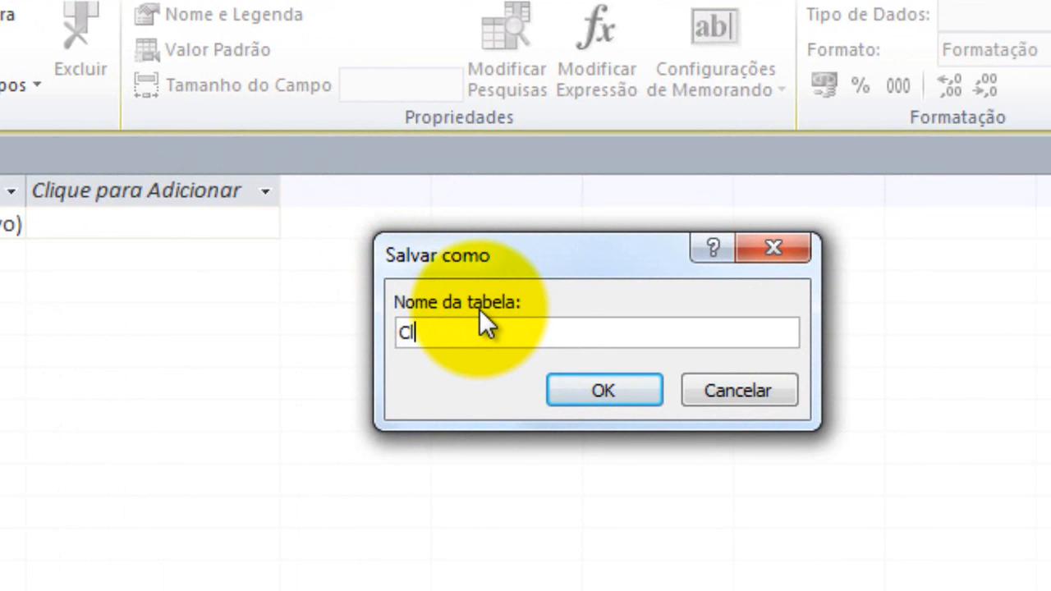
type("s")
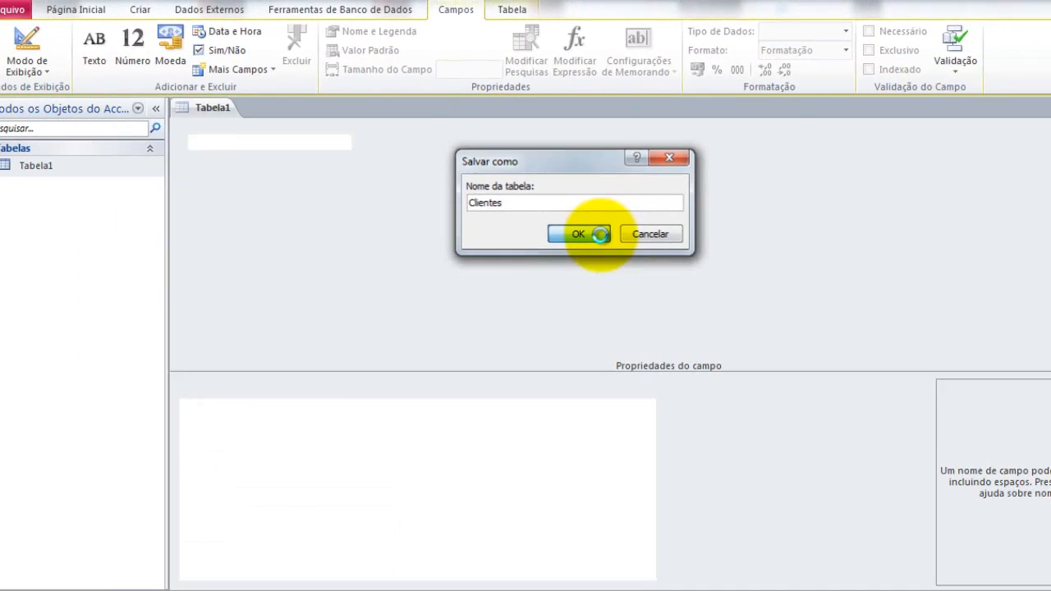
left_click(604, 390)
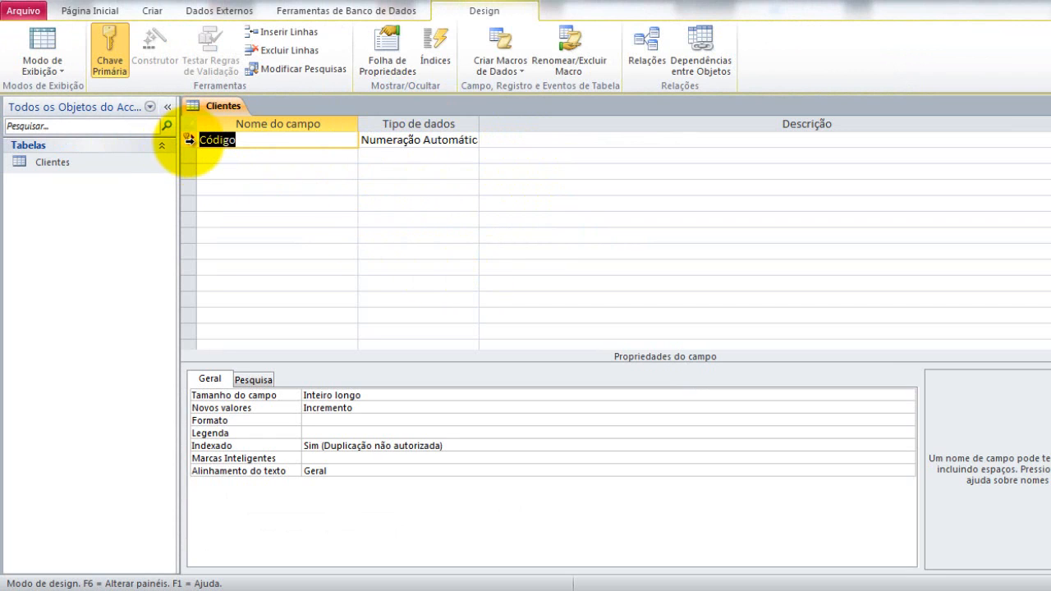
left_click(236, 140)
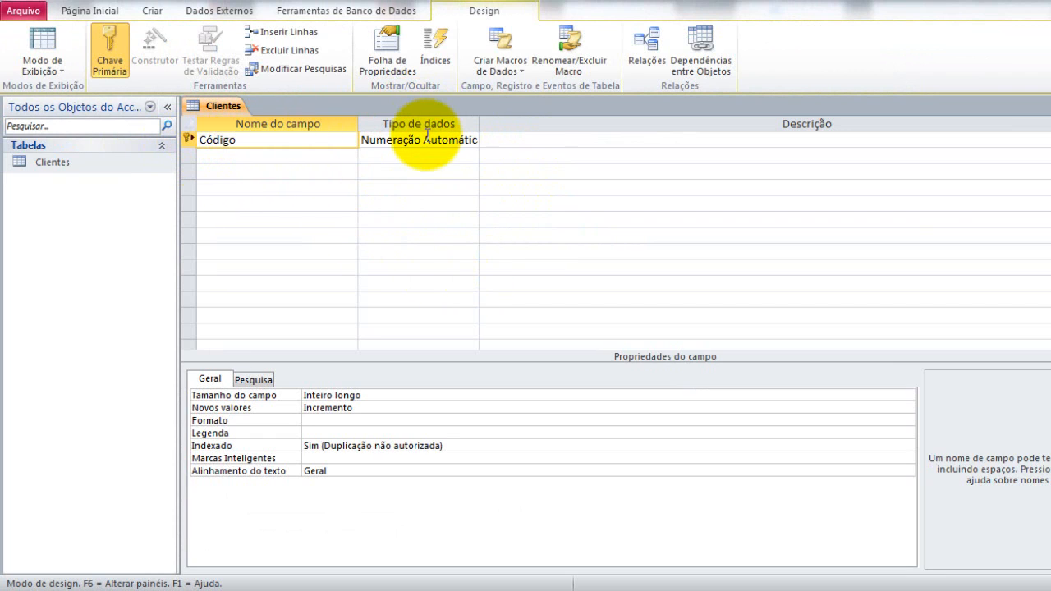
left_click(425, 139)
left_click(523, 138)
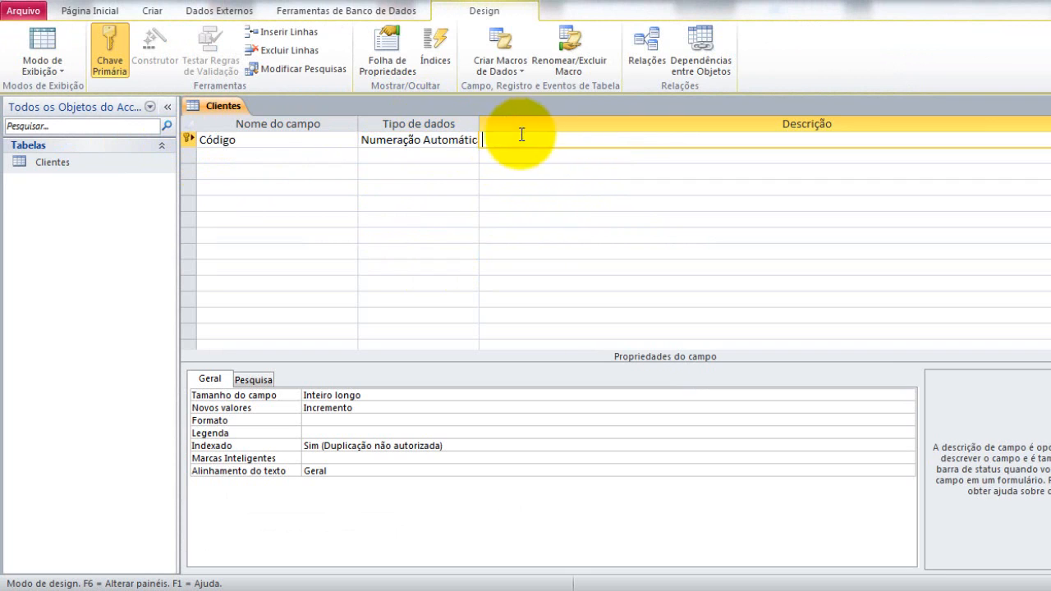
left_click(213, 142)
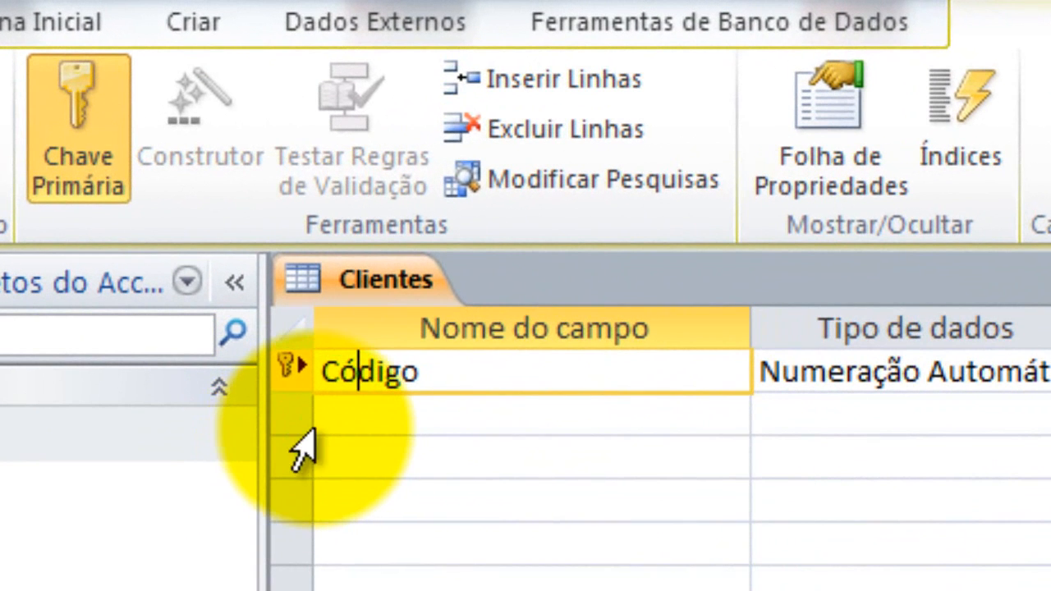
left_click(302, 378)
left_click(401, 378)
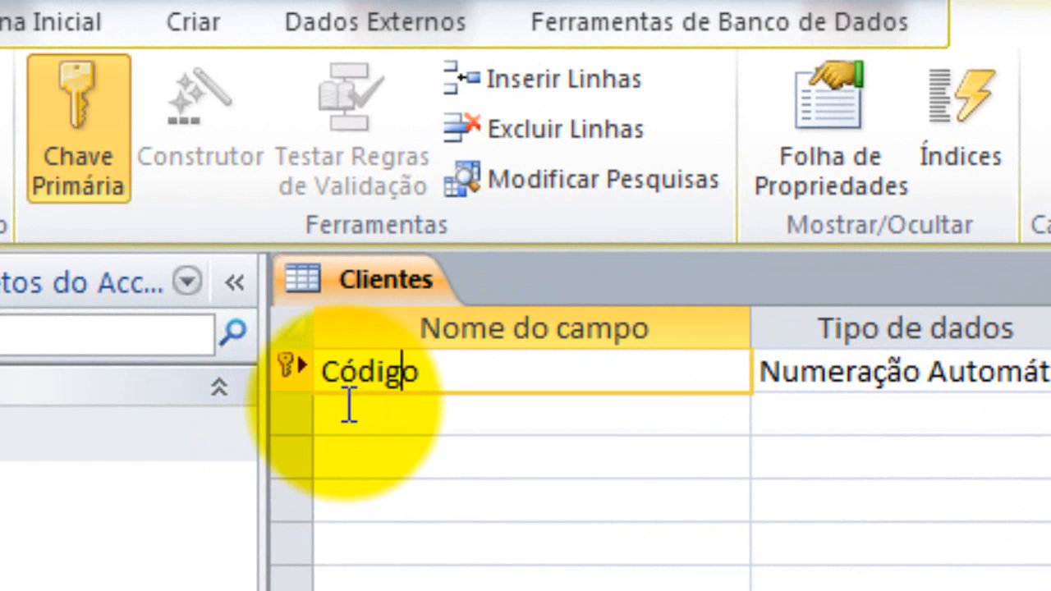
left_click(364, 429)
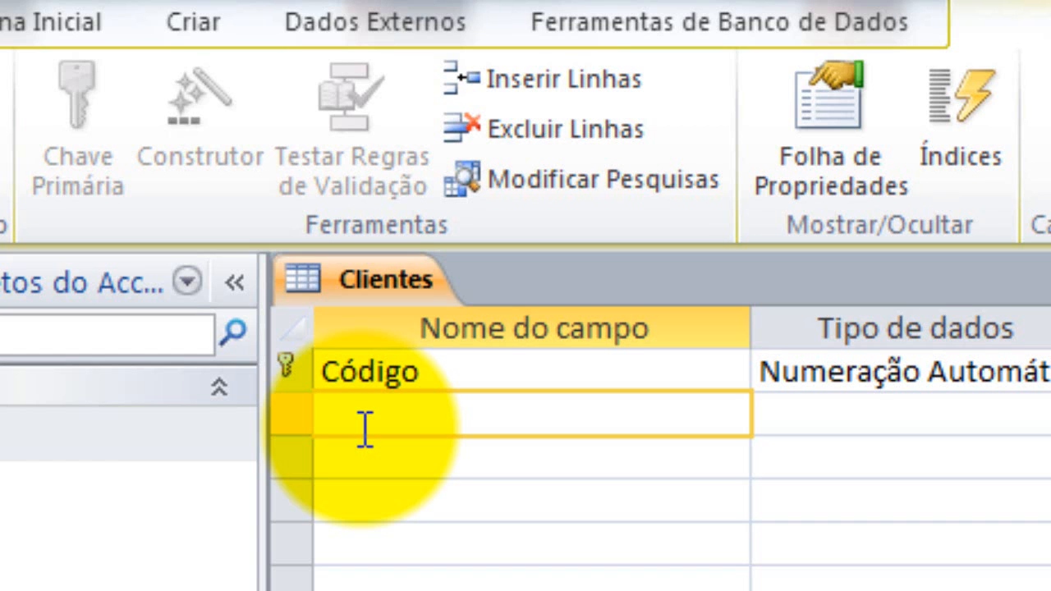
left_click(442, 376)
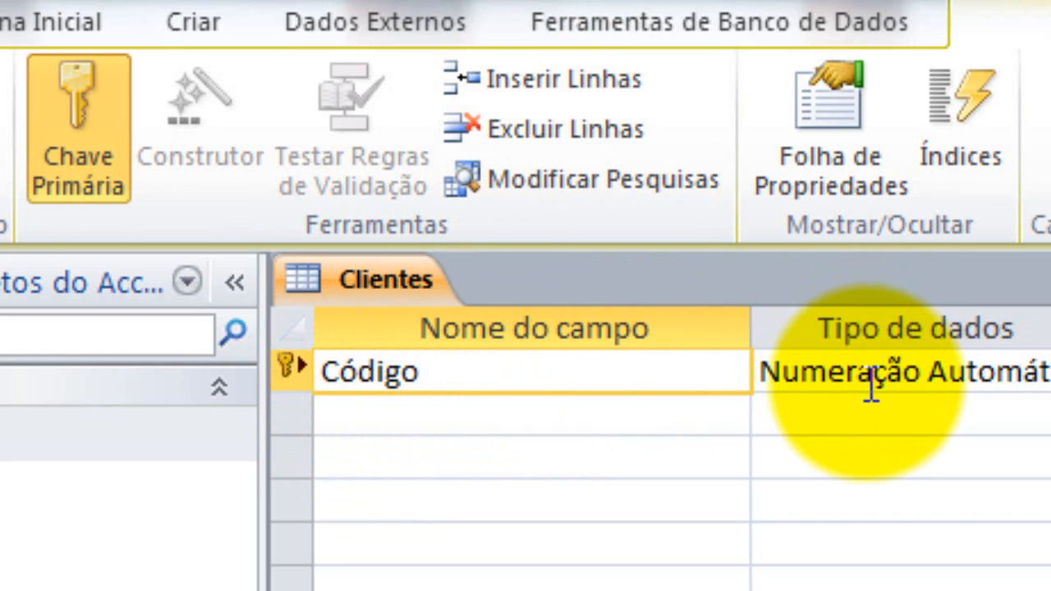
left_click(716, 431)
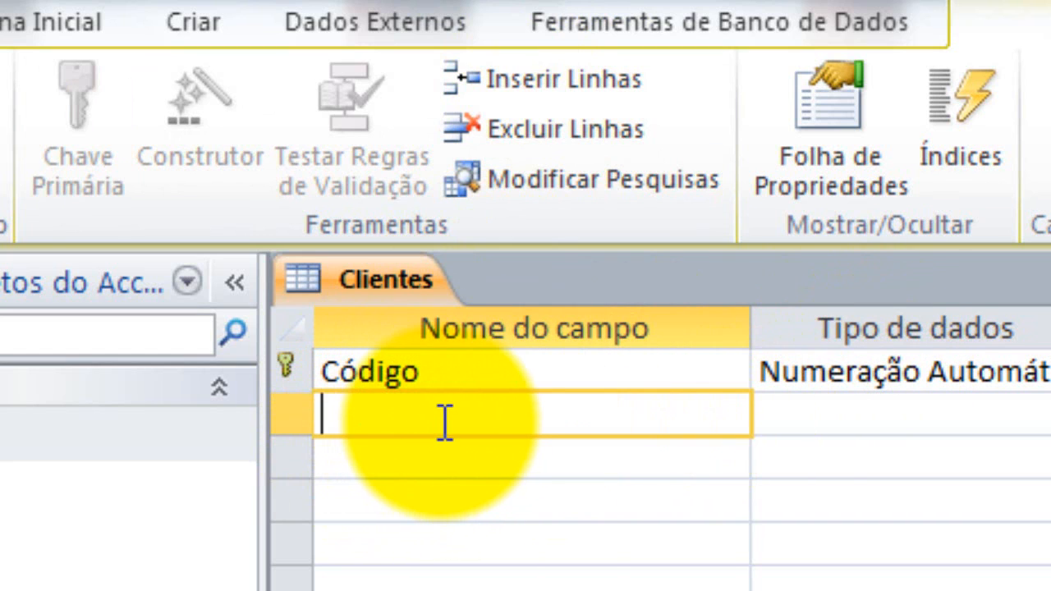
Add a CPF field with data type Texto below Código
type("C")
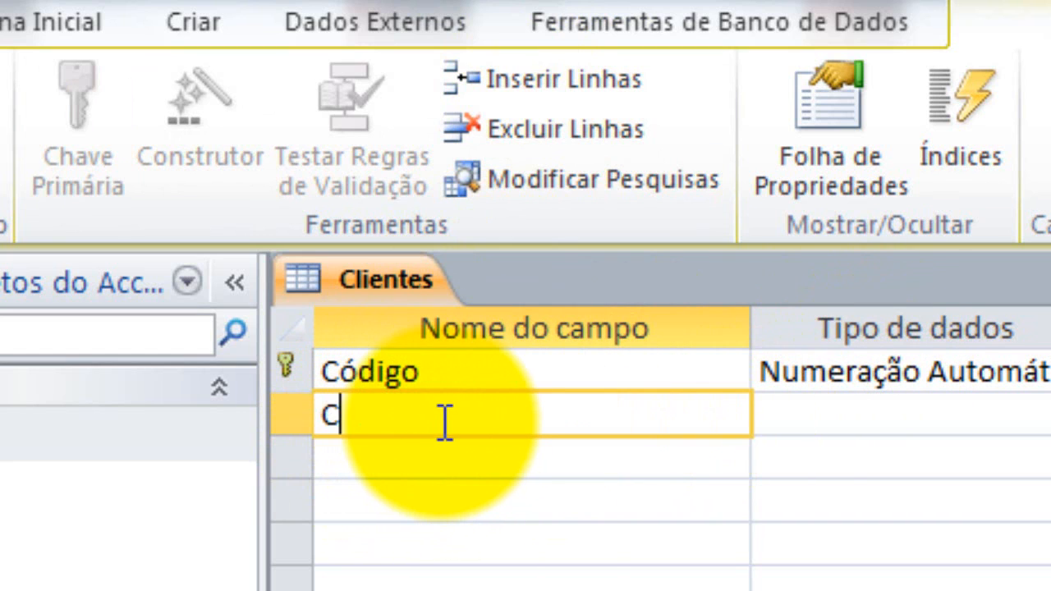
type("PF")
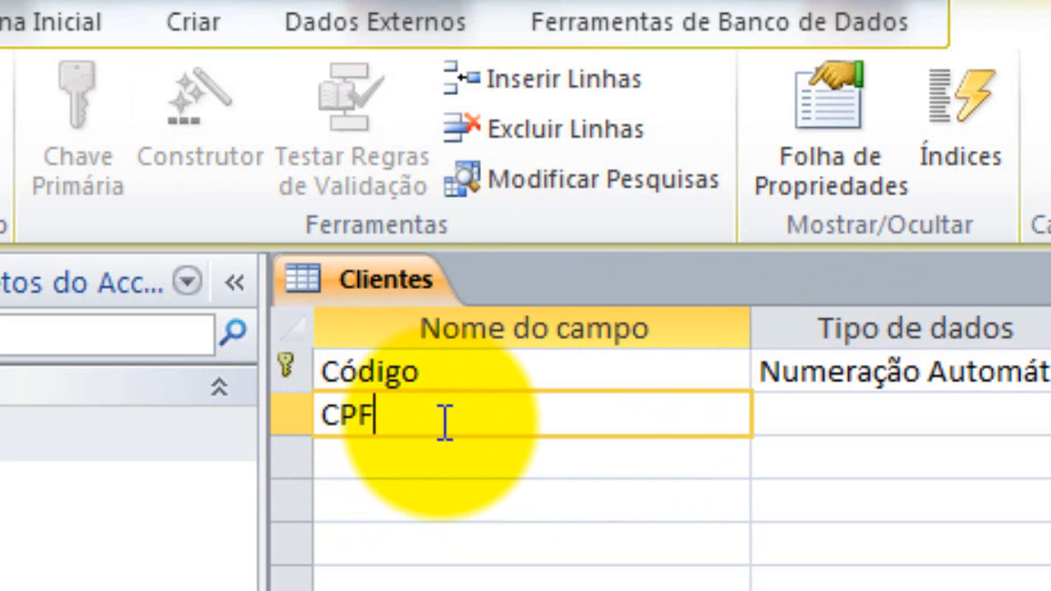
left_click(512, 457)
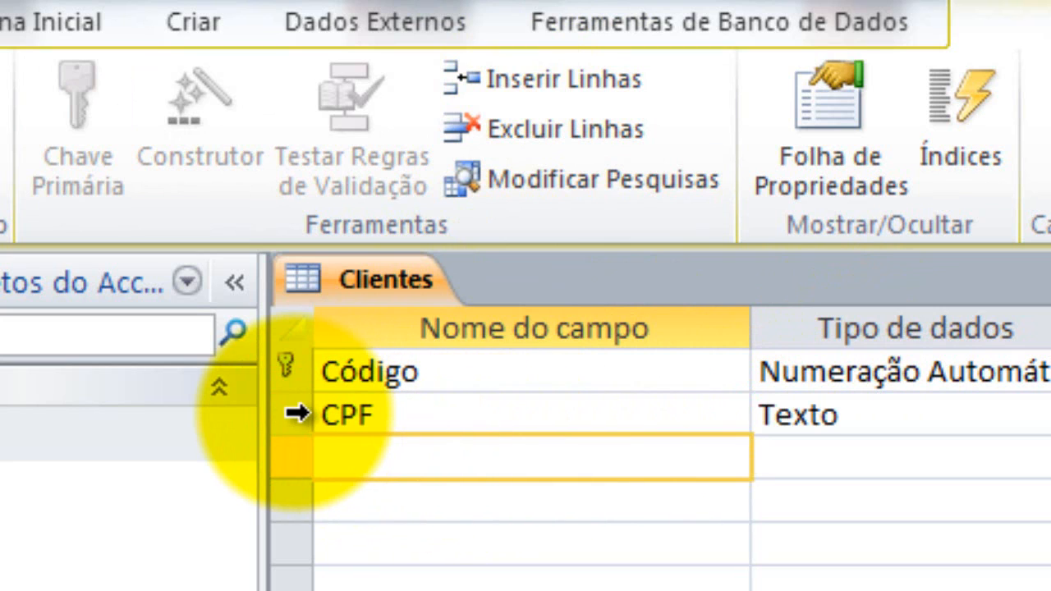
left_click(296, 415)
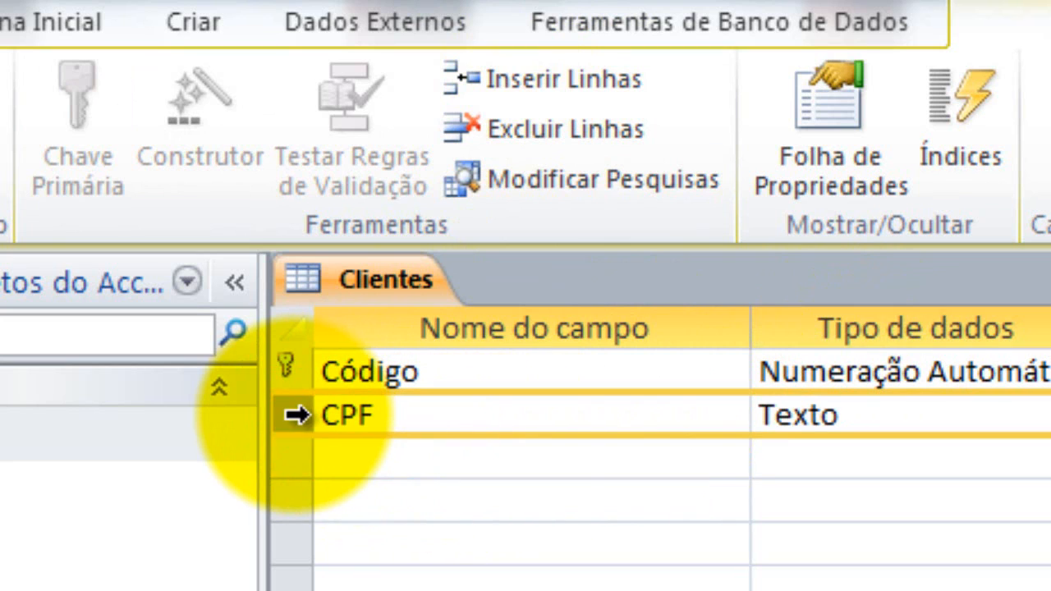
left_click(392, 410)
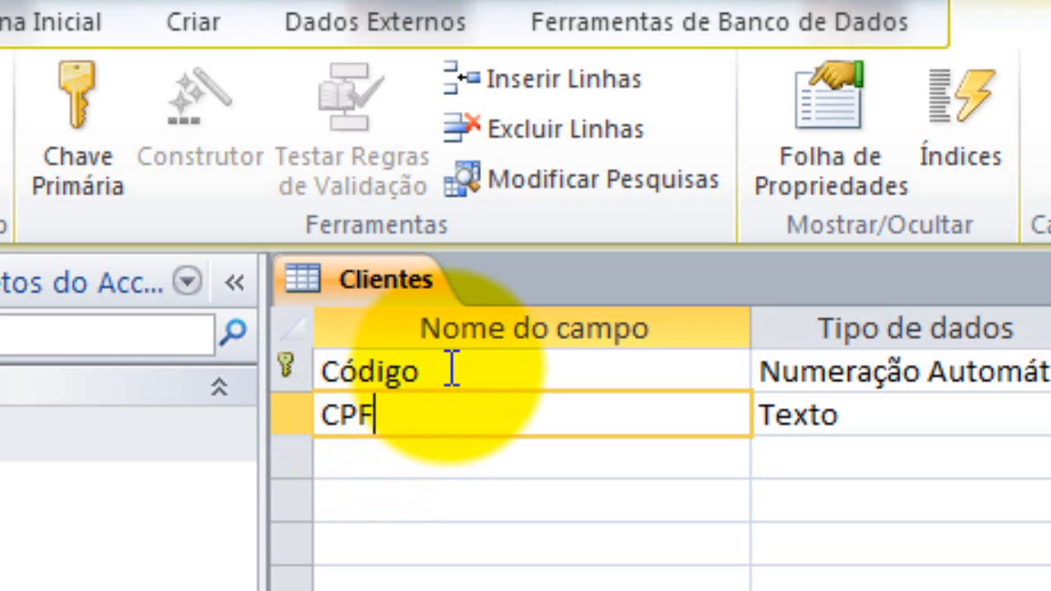
Rename the Código key field to CódClientes
left_click(481, 386)
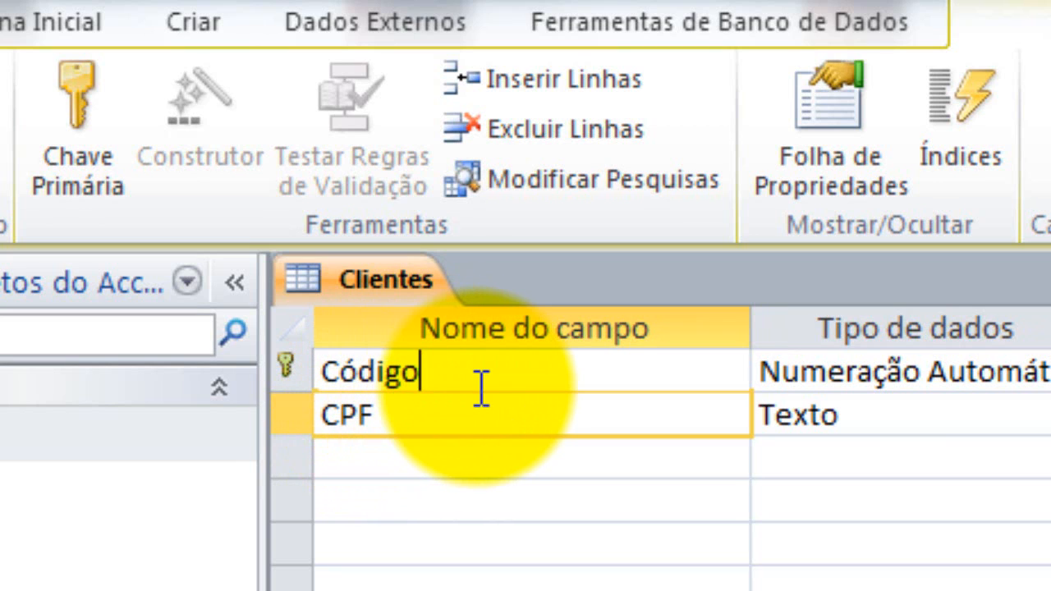
key("BackSpace")
key("BackSpace")
key("BackSpace")
key("BackSpace")
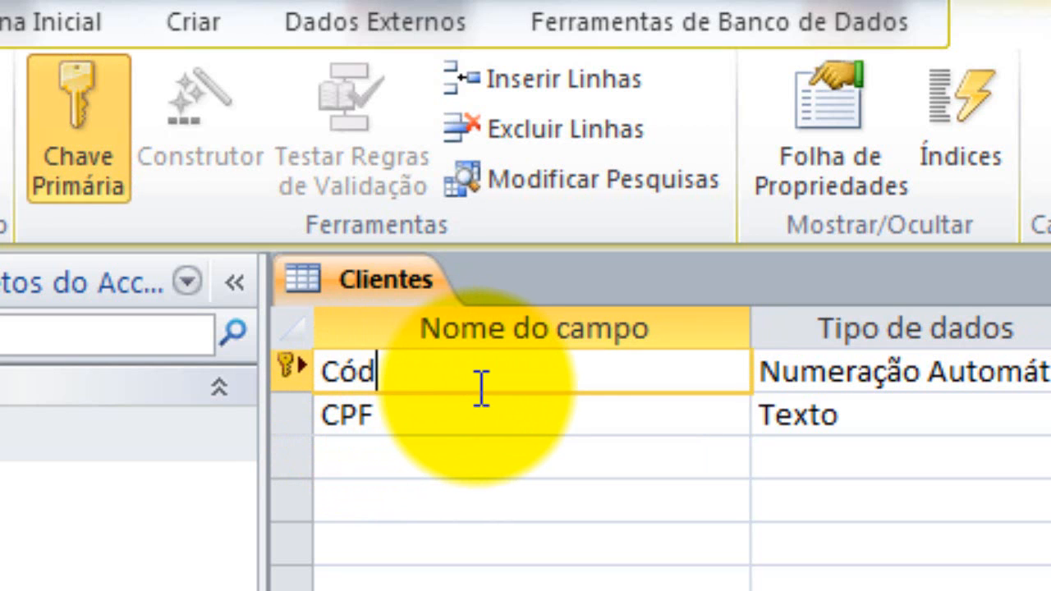
type("dClien")
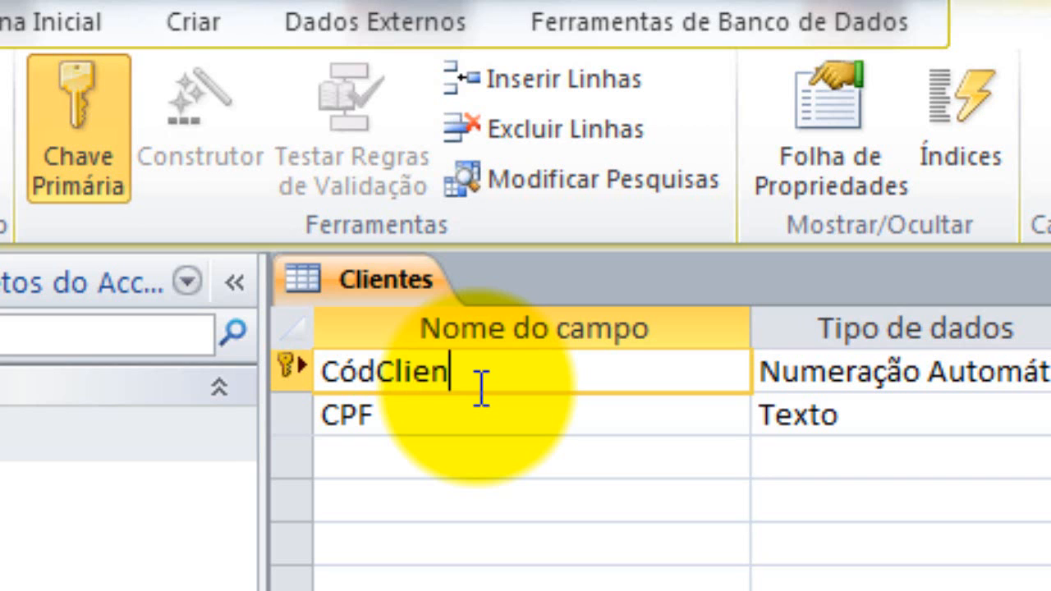
type("tes")
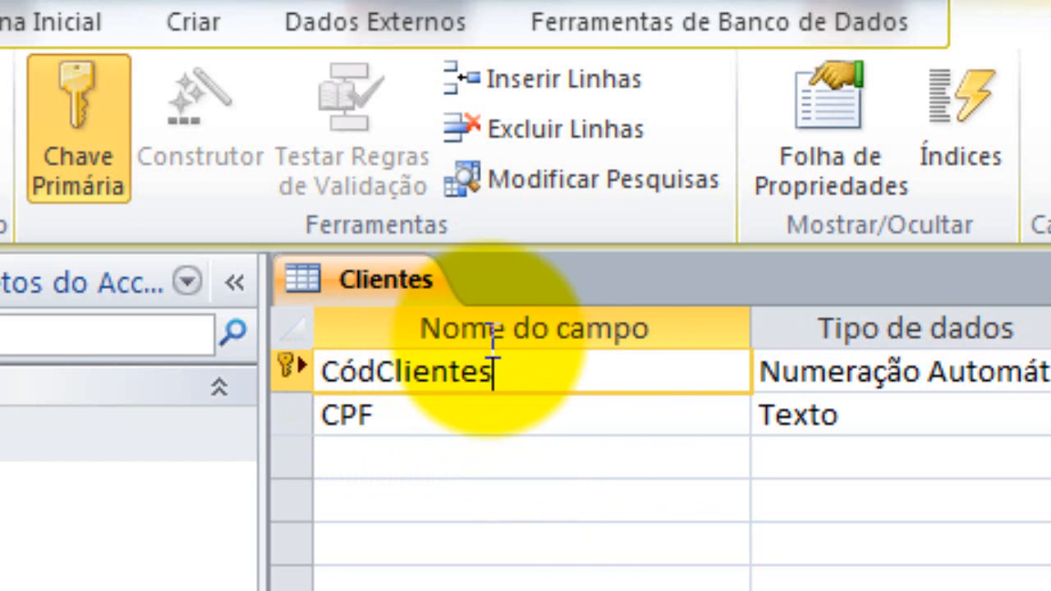
left_click(624, 400)
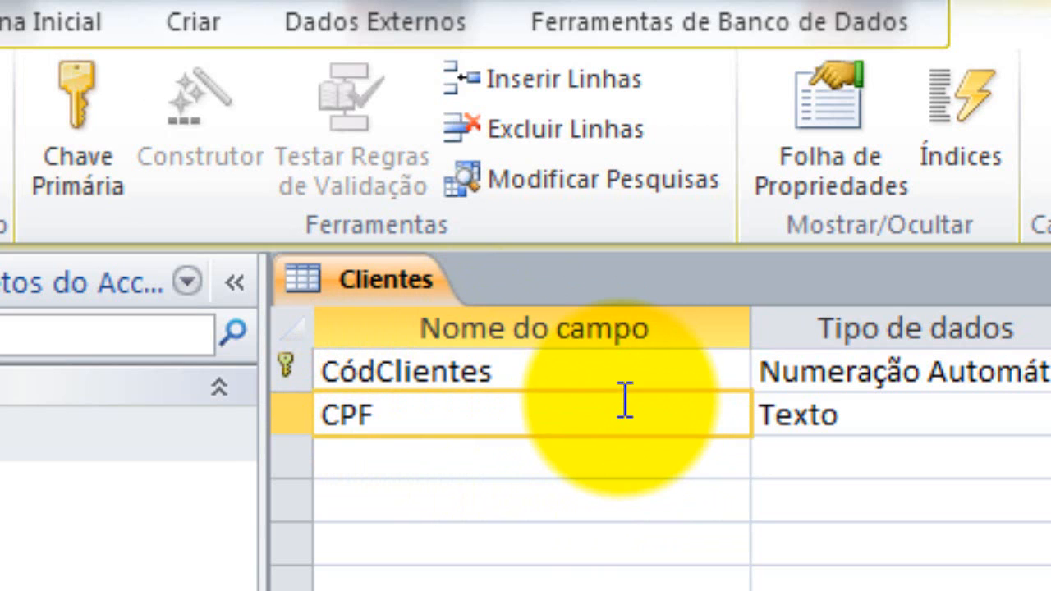
left_click(673, 372)
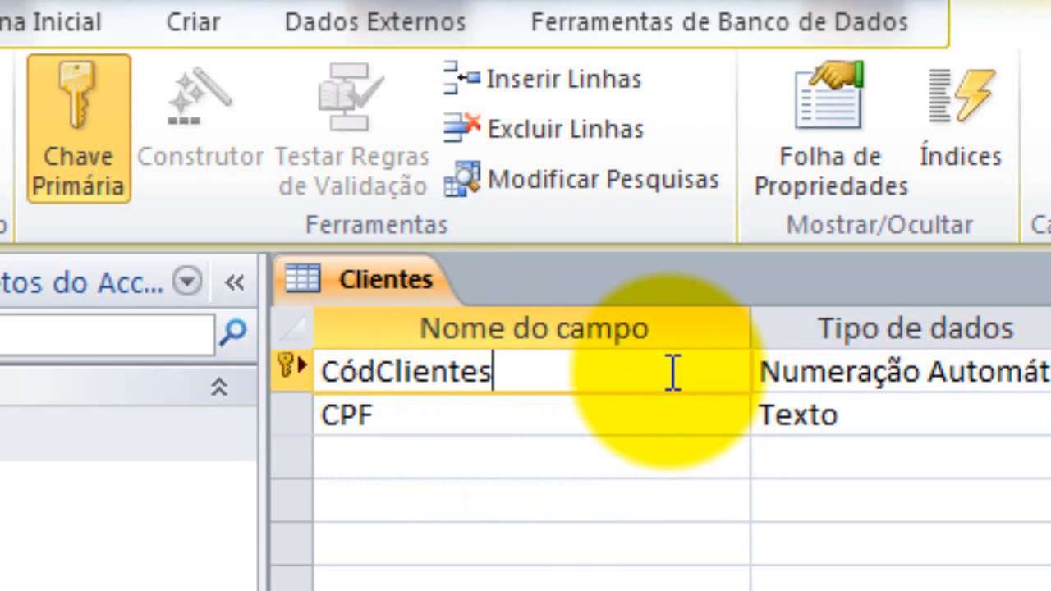
left_click(802, 381)
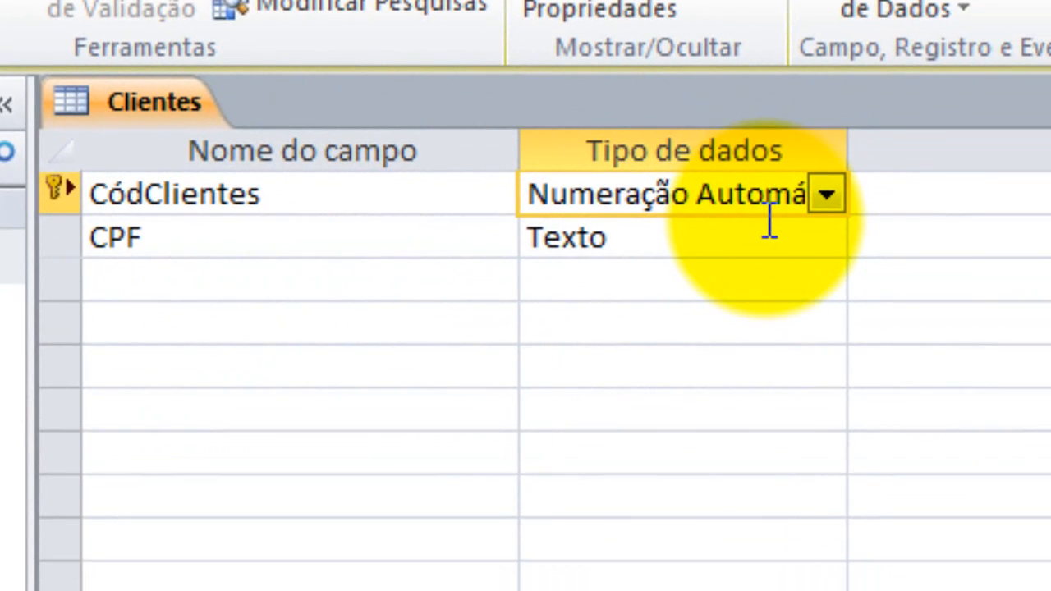
Check CódClientes' data type, keeping it as Numeração Automática
left_click(826, 197)
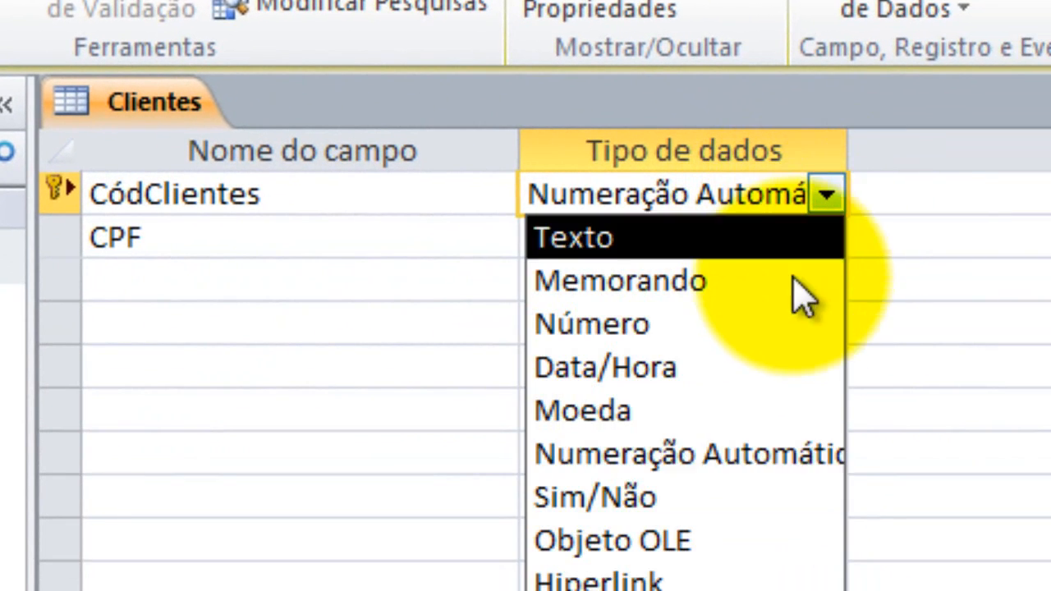
left_click(1000, 316)
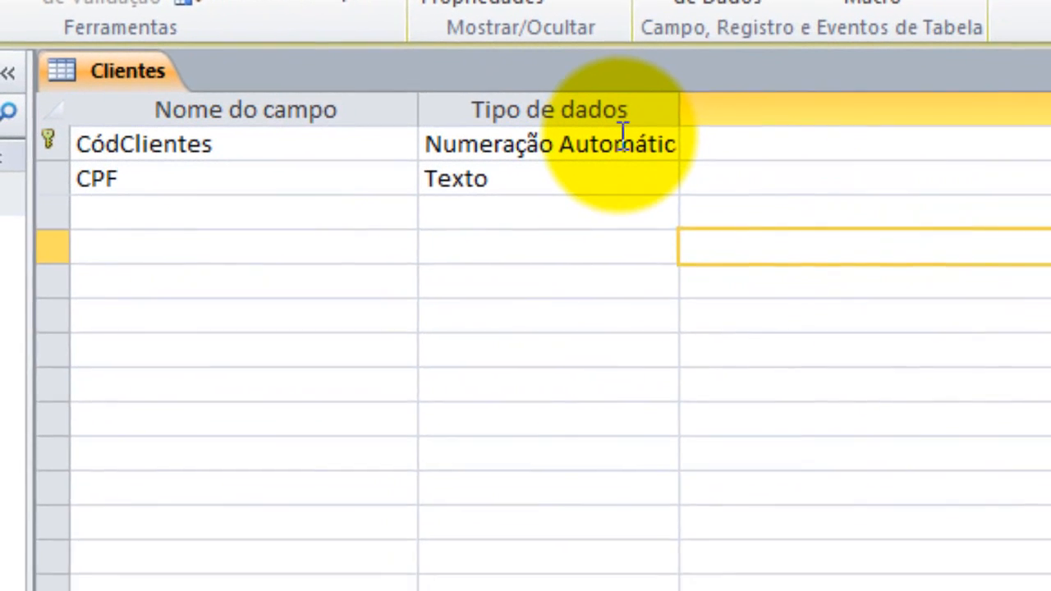
left_click(622, 136)
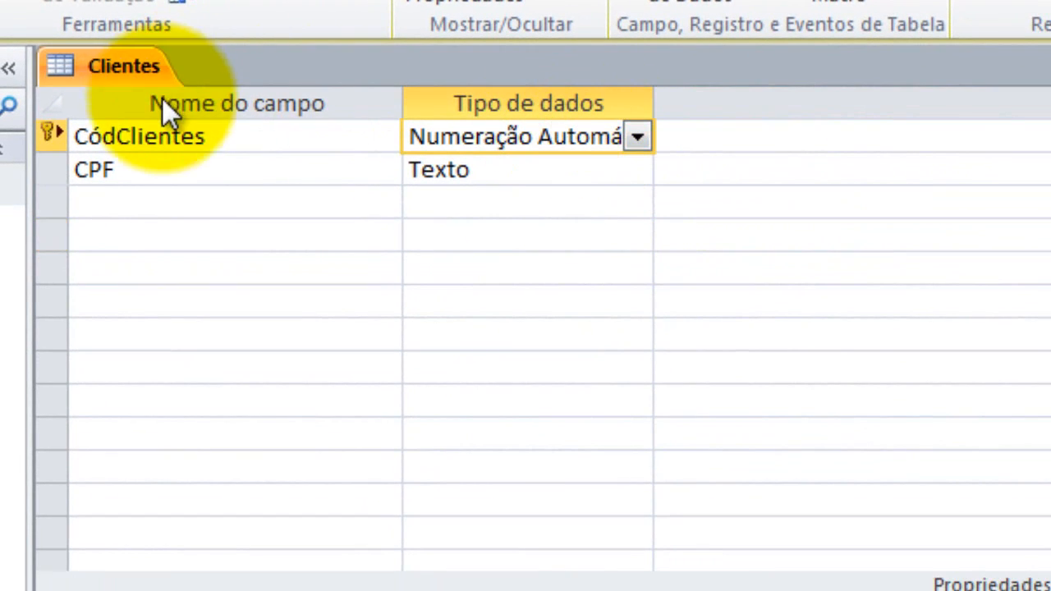
left_click(159, 136)
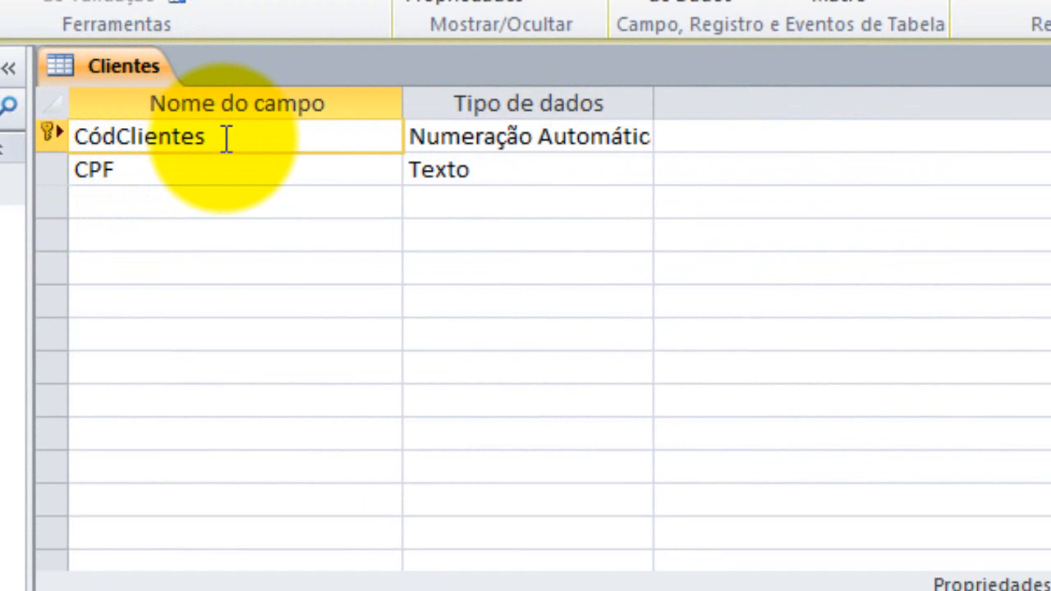
left_click(540, 138)
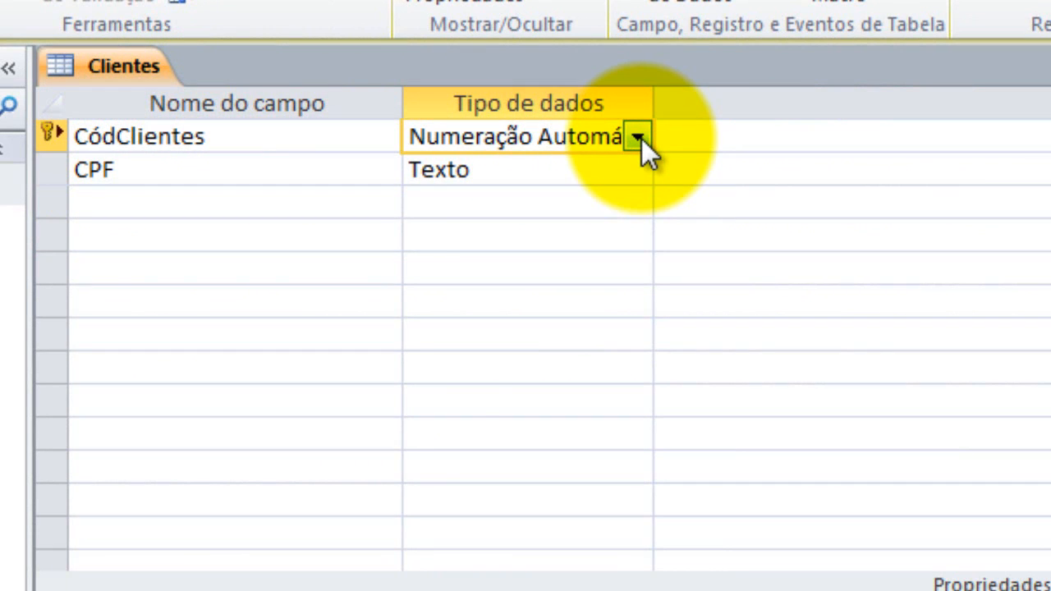
left_click(641, 139)
left_click(763, 182)
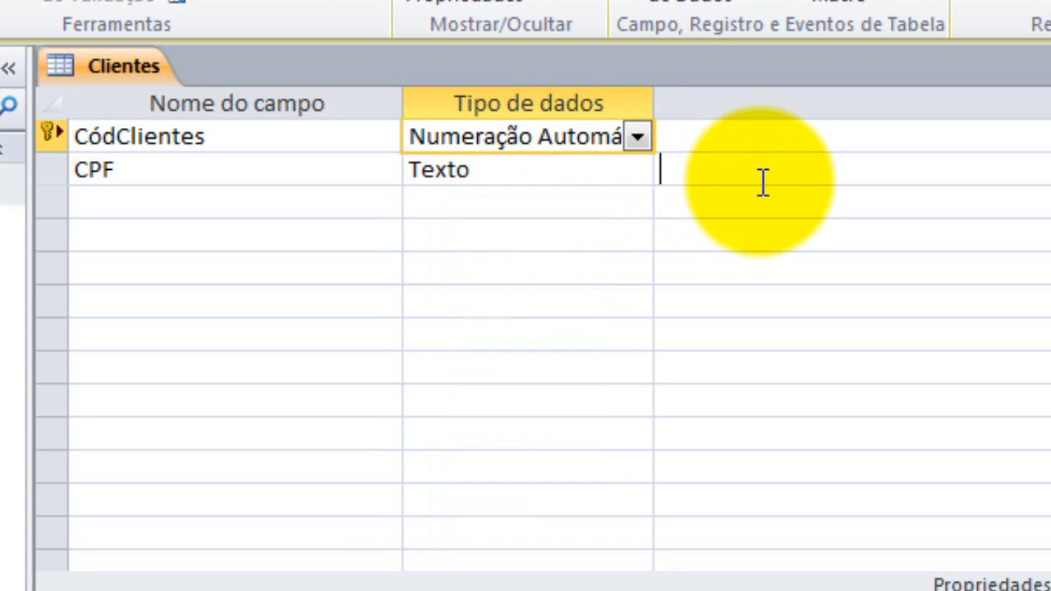
left_click(595, 135)
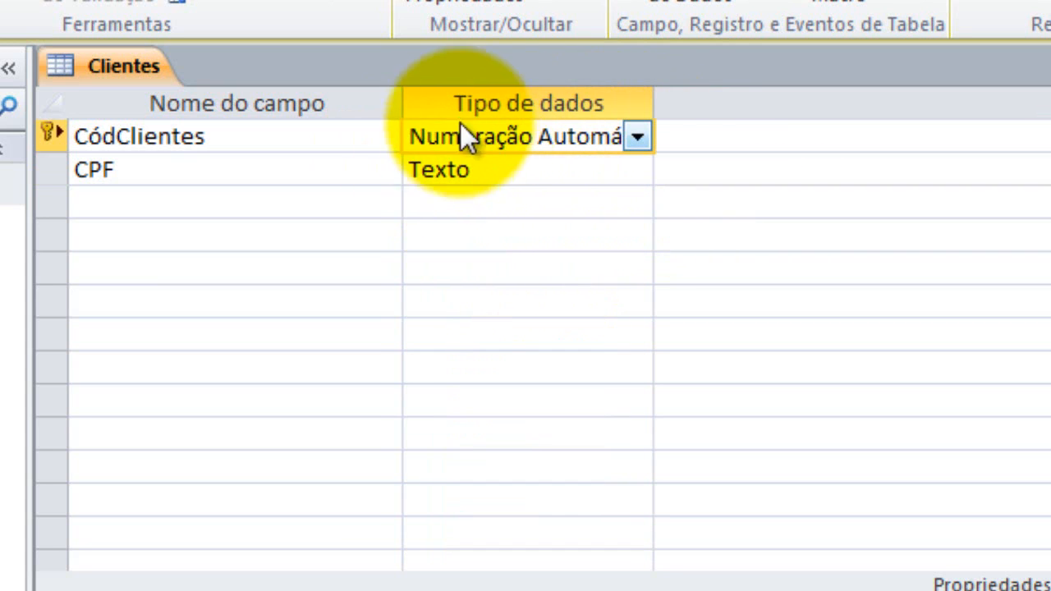
left_click(719, 137)
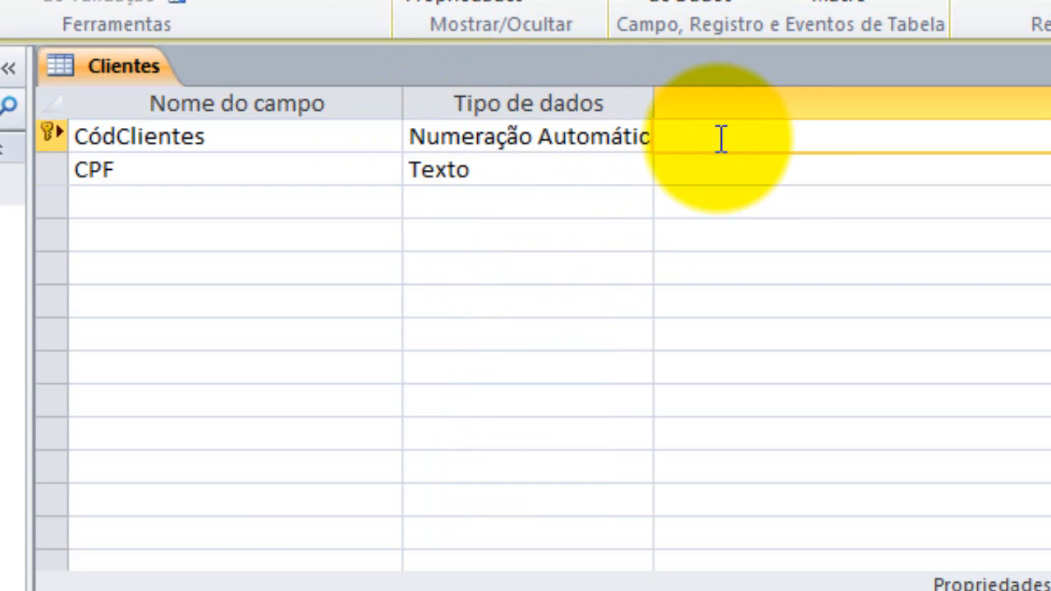
Give CódClientes the description 'Não alterar a chave primaria'
type("Não alterar a c")
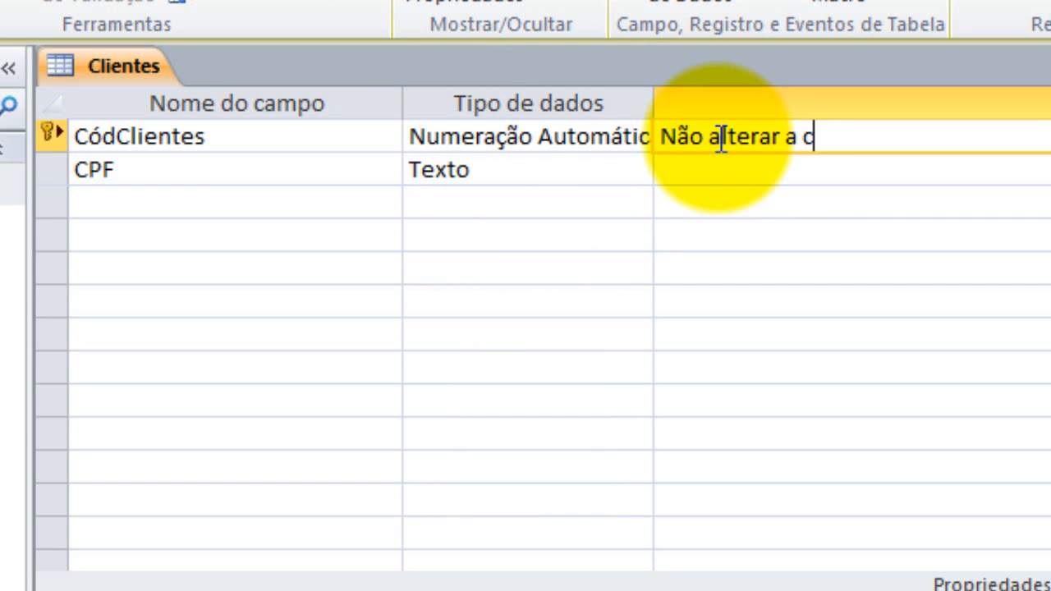
type("have pr")
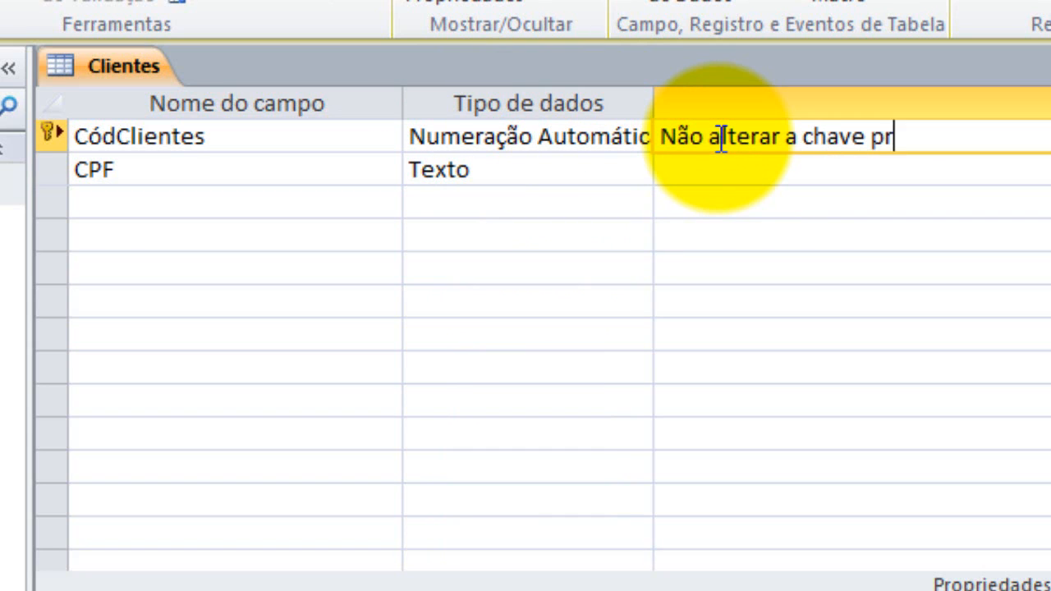
type("imaria")
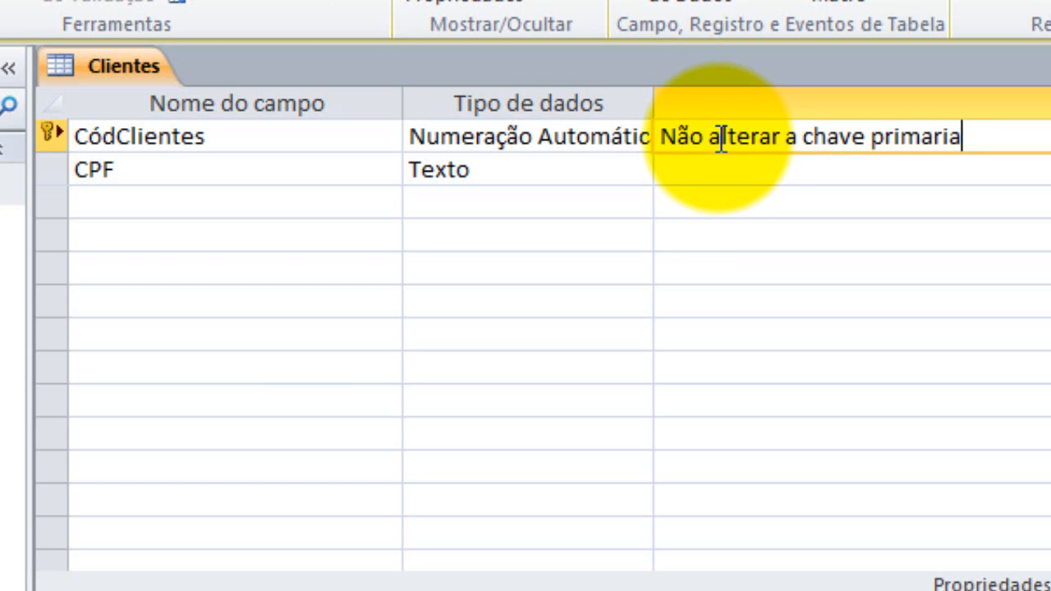
left_click(635, 202)
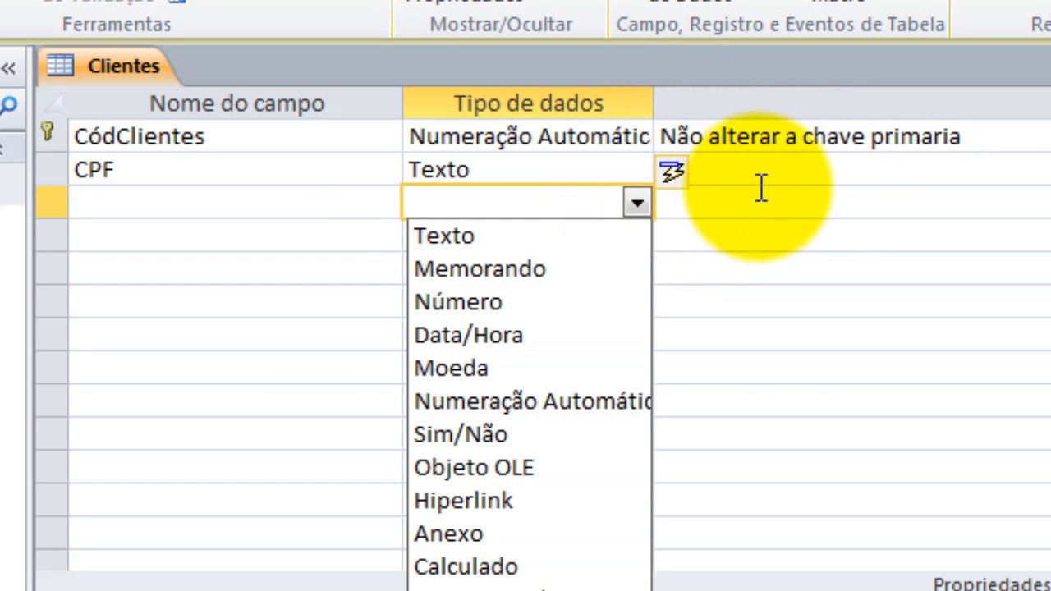
left_click(390, 174)
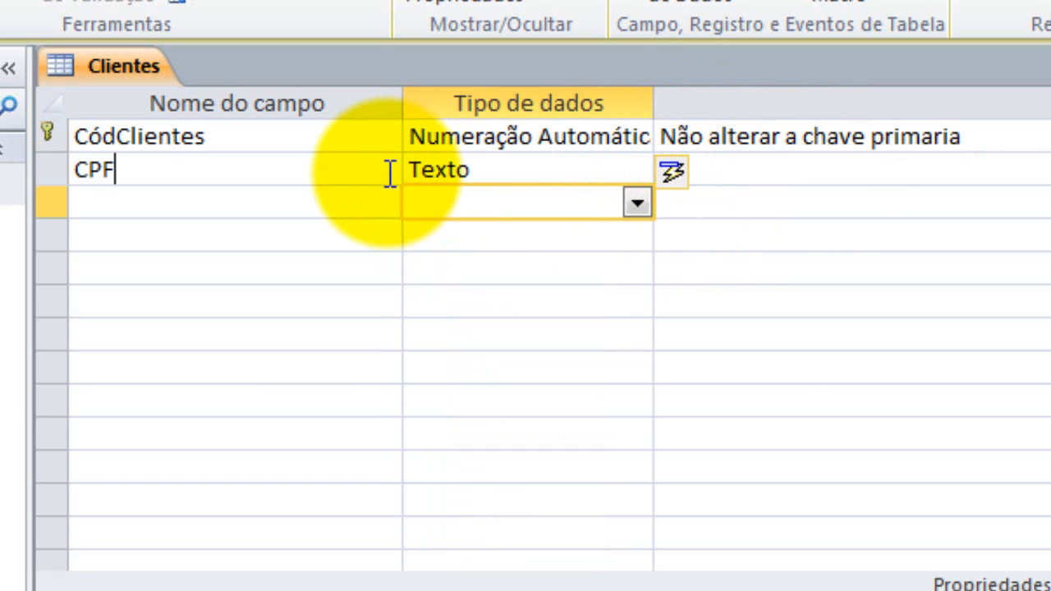
Confirm CPF keeps data type Texto and select the CPF row
left_click(513, 169)
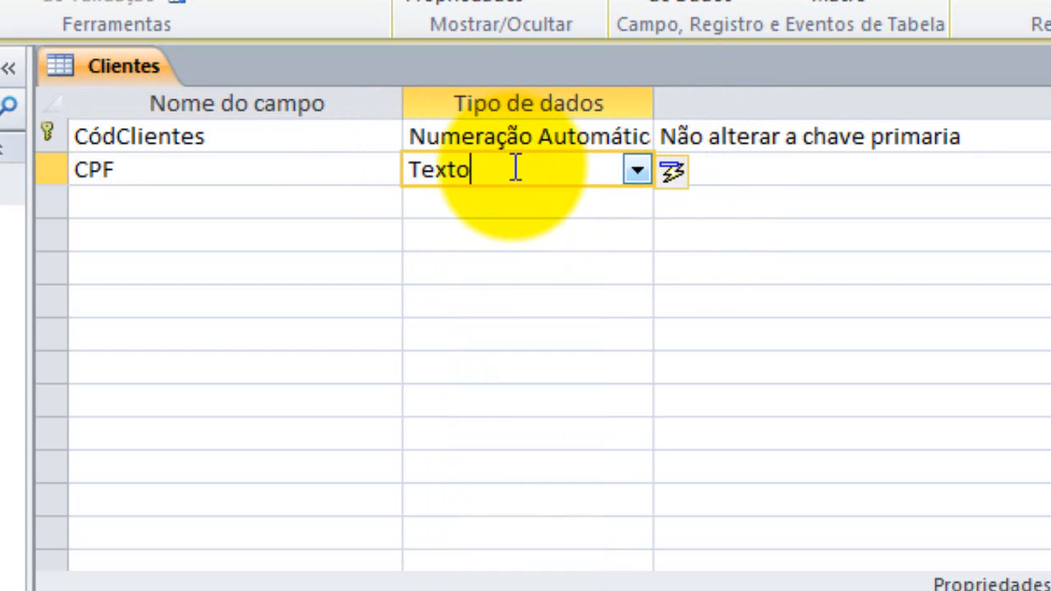
left_click(640, 180)
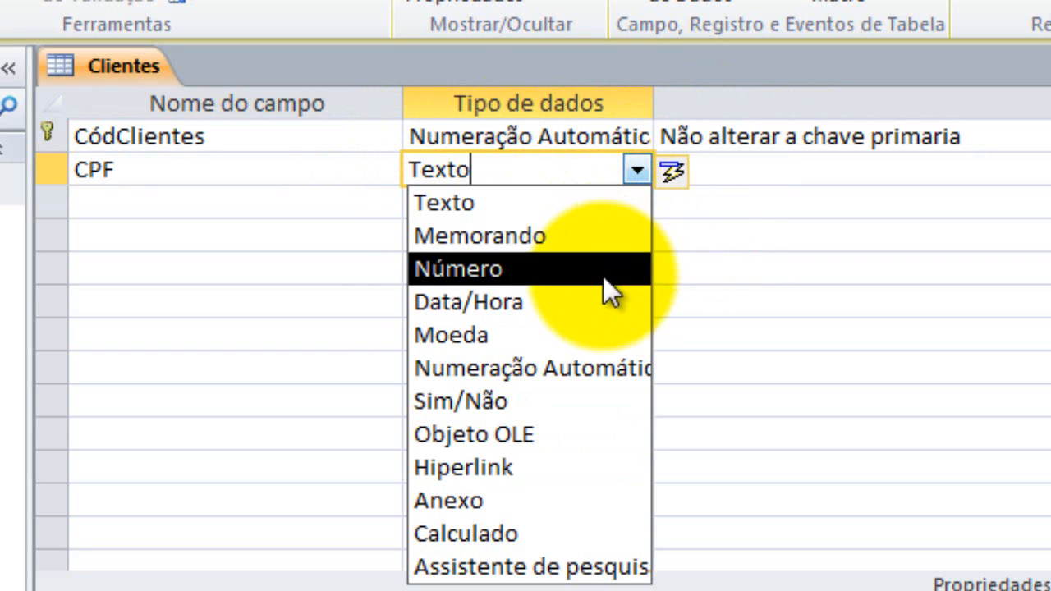
left_click(765, 266)
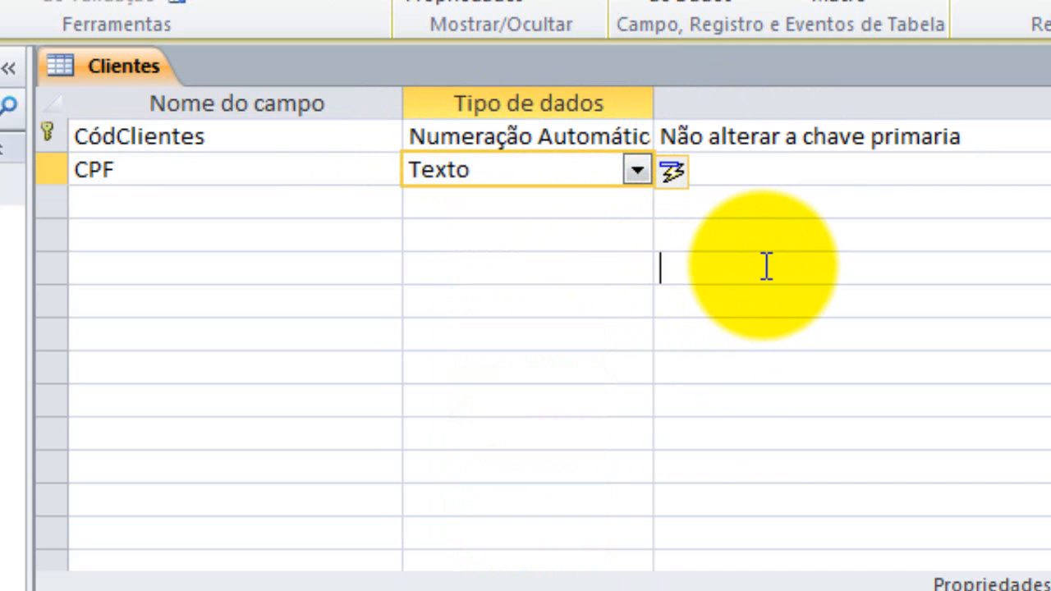
left_click(58, 172)
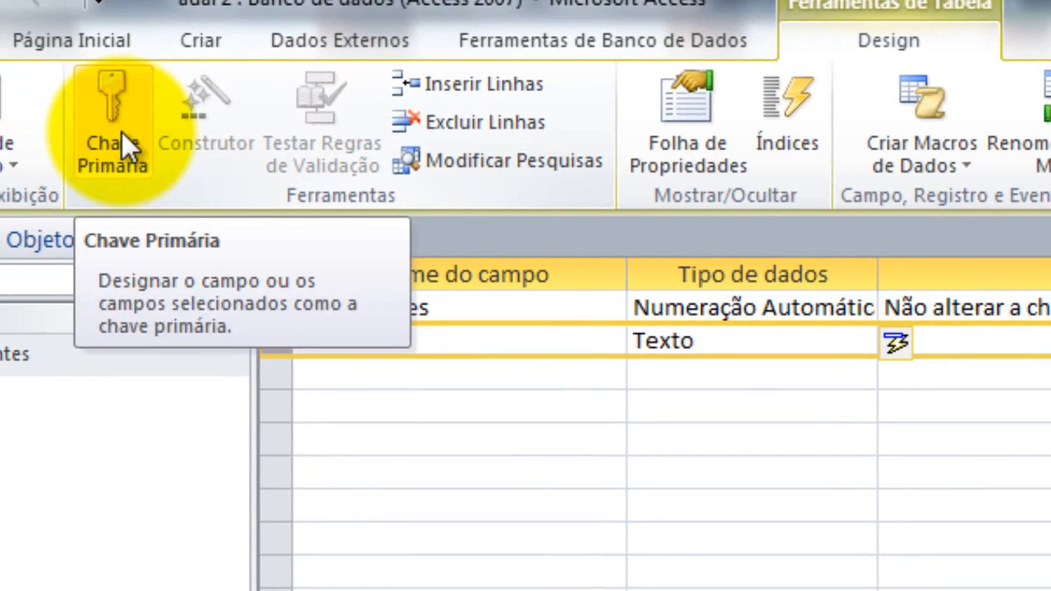
Make CódClientes and CPF a combined primary key
left_click(122, 138)
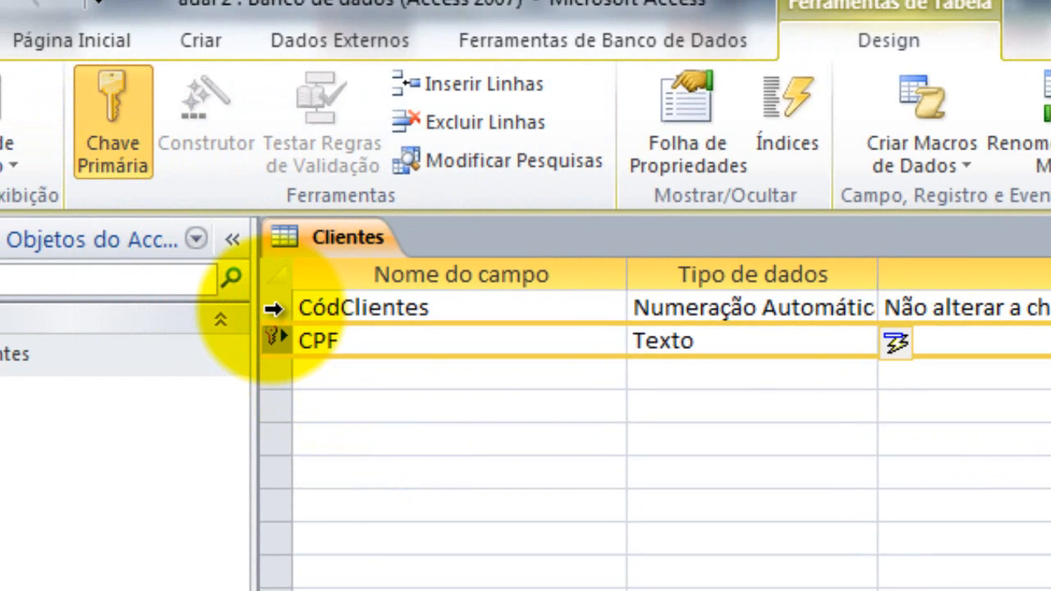
left_click(274, 308)
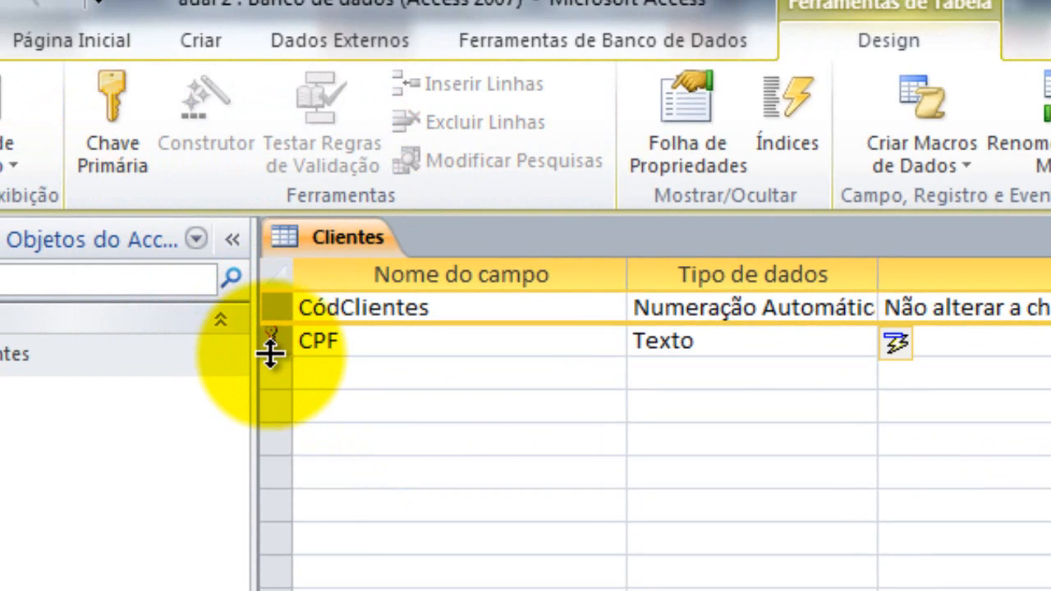
left_click(127, 143)
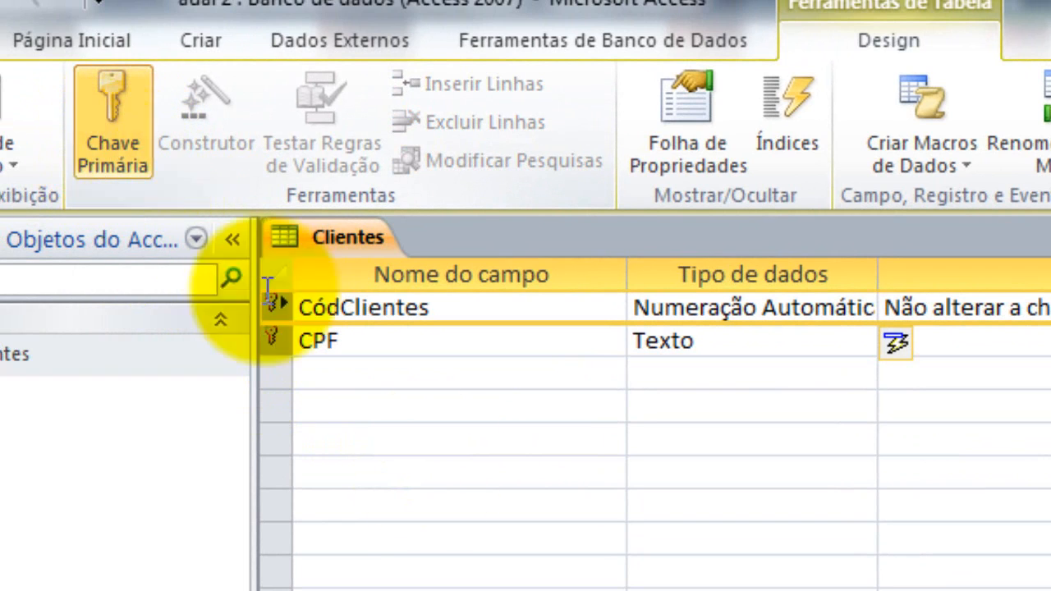
left_click(409, 366)
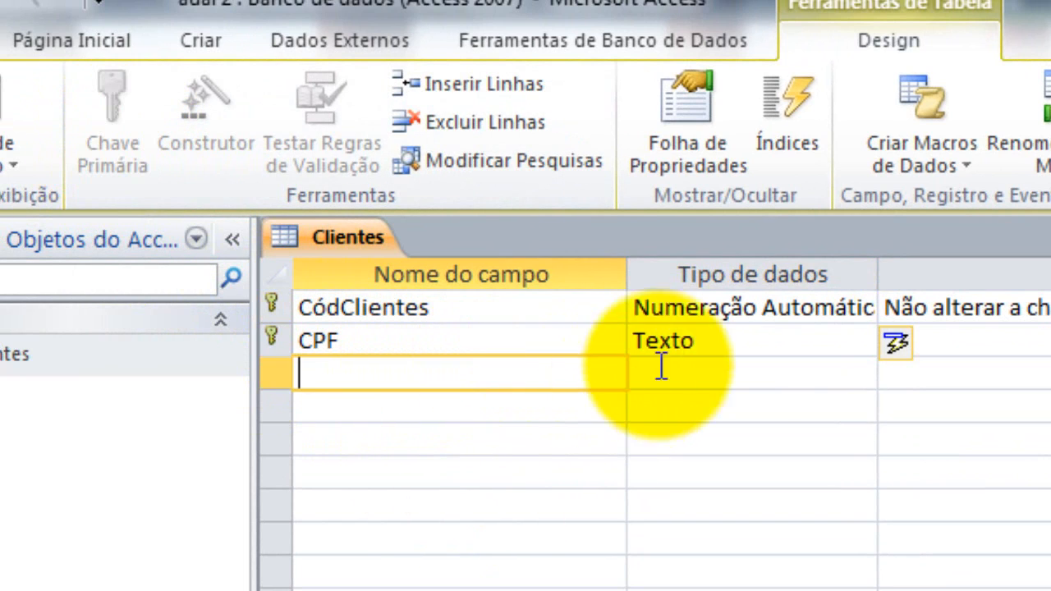
left_click(768, 340)
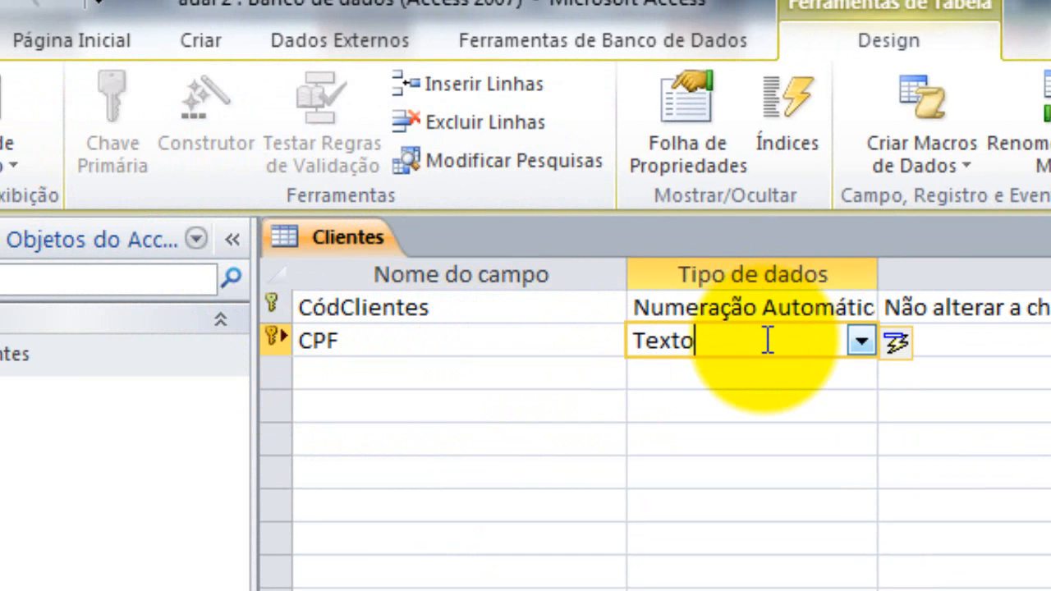
Change CPF's data type from Texto to Número
left_click(862, 343)
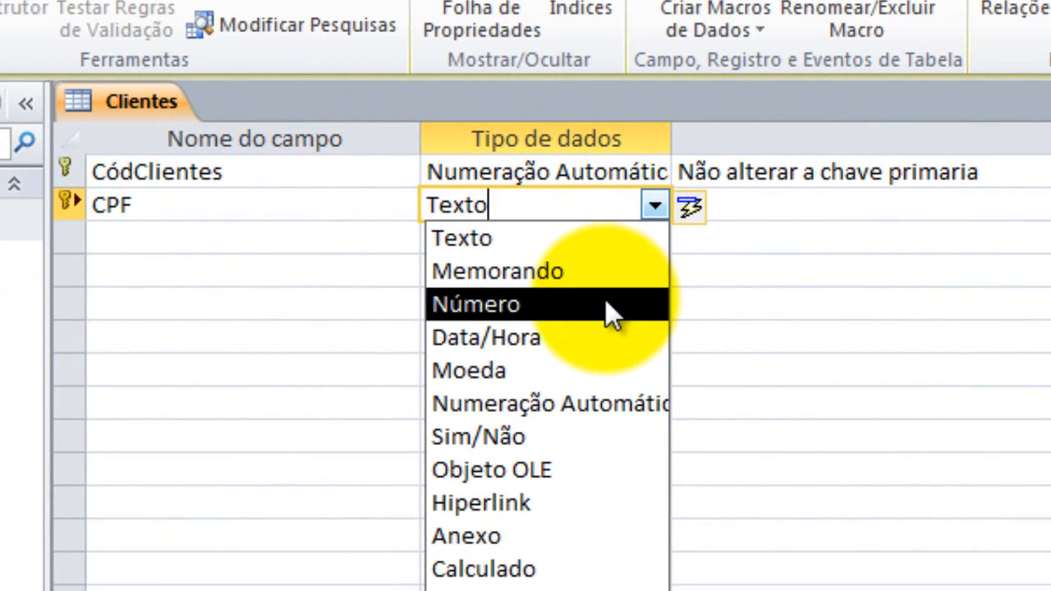
left_click(604, 304)
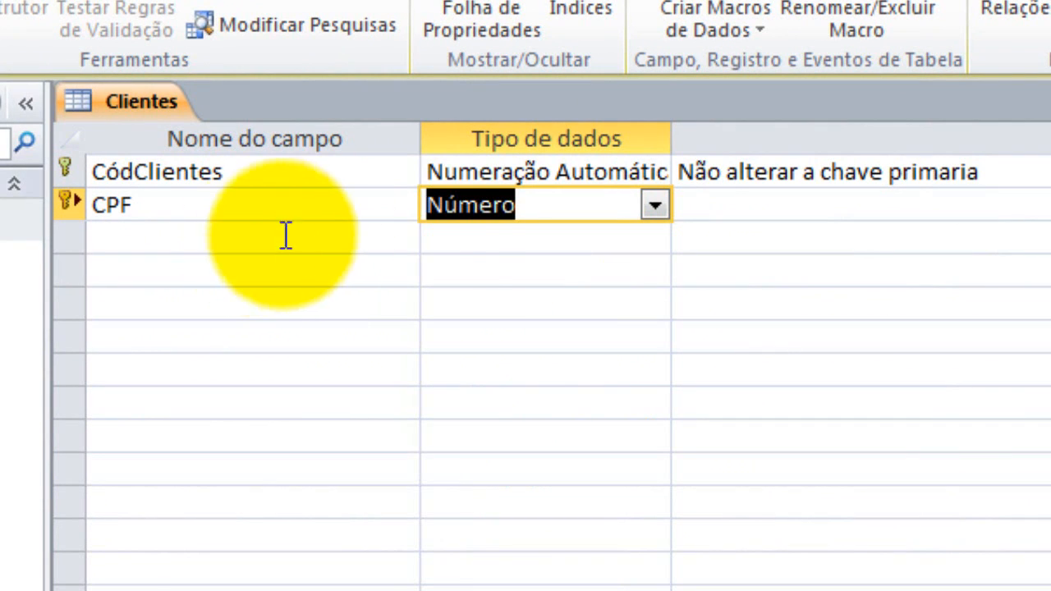
left_click(440, 238)
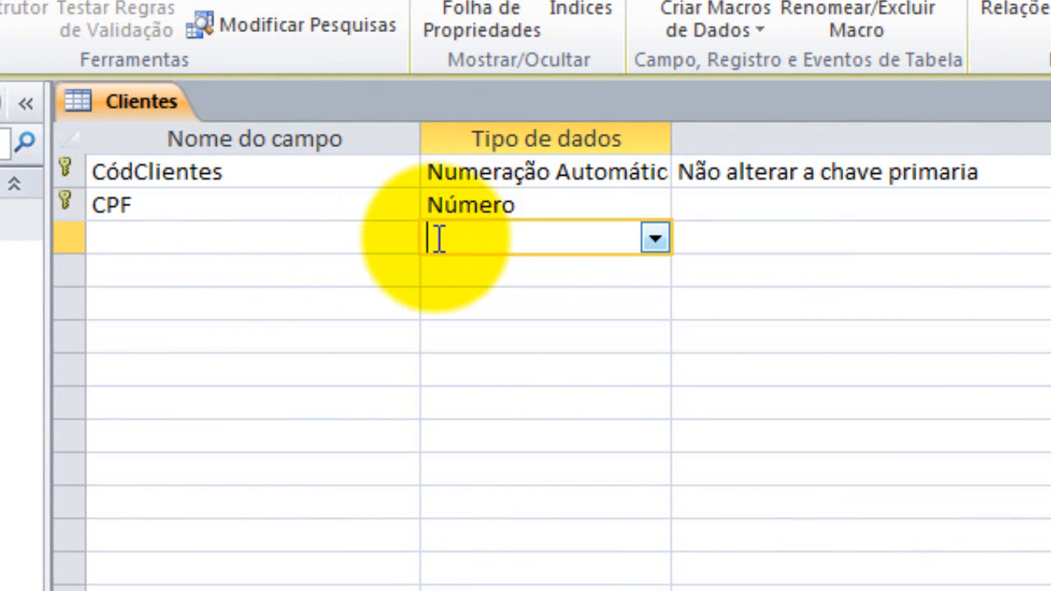
left_click(549, 207)
left_click(656, 206)
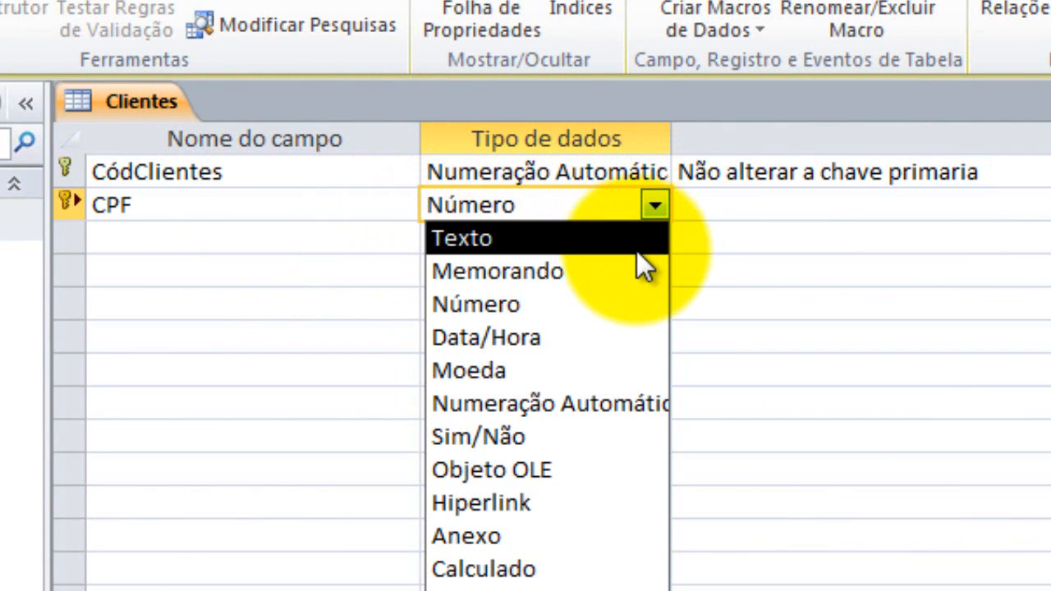
left_click(640, 304)
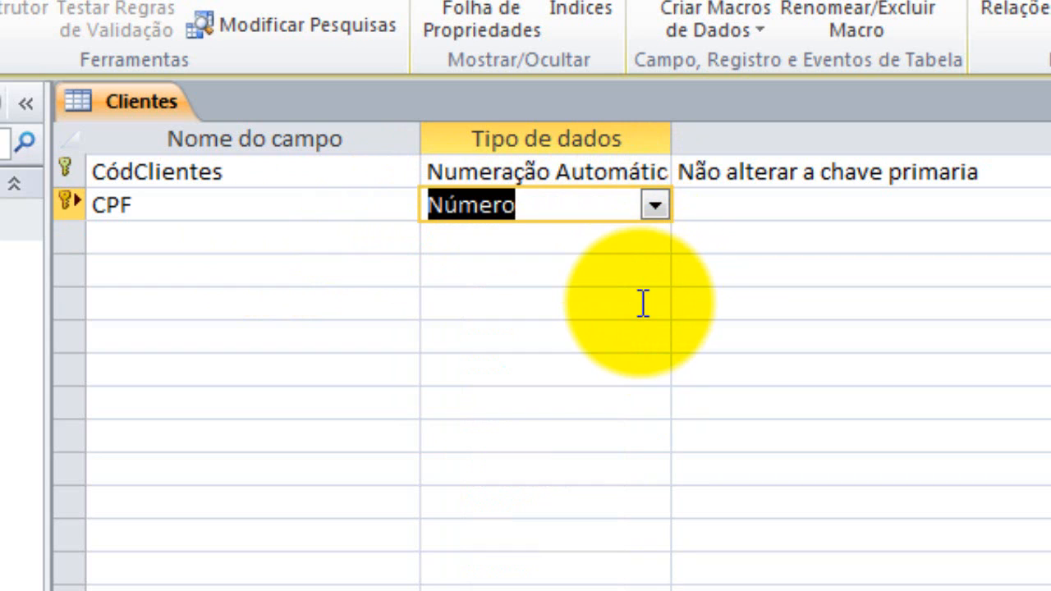
left_click(662, 262)
Switch CPF's data type to Numeração Automática
left_click(655, 269)
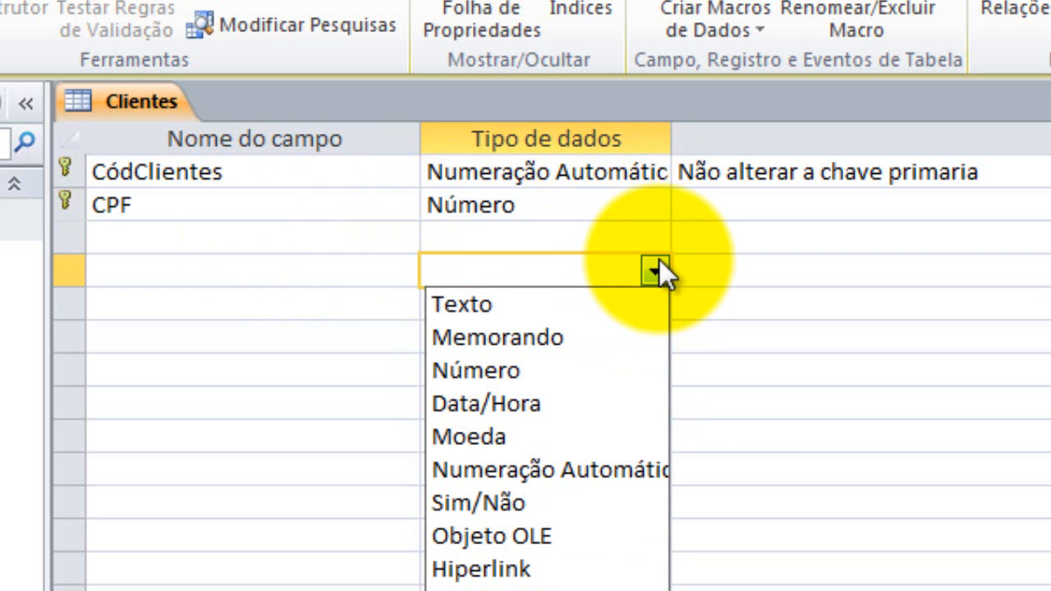
left_click(615, 203)
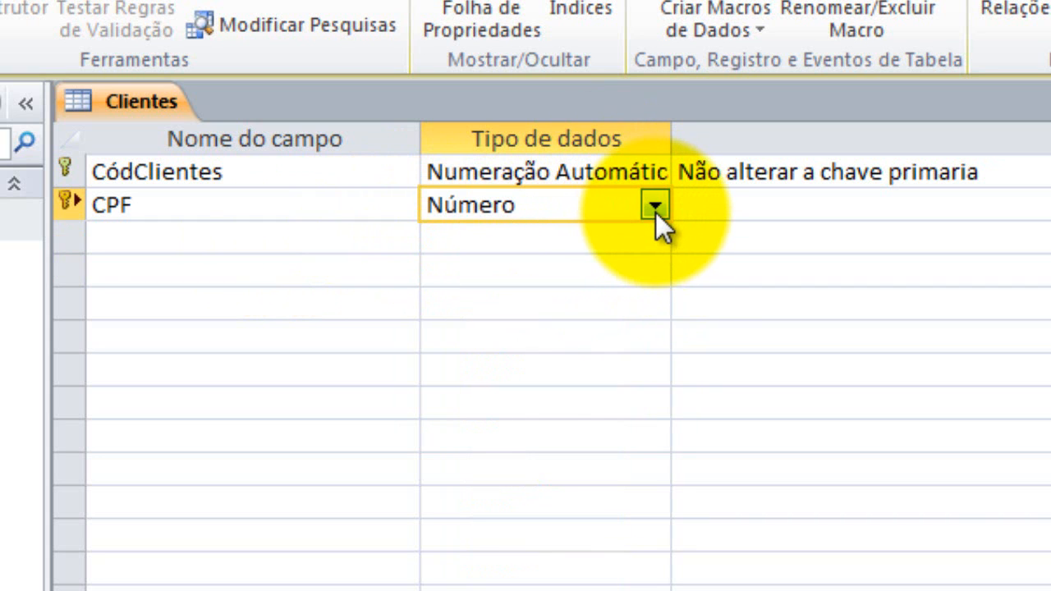
left_click(656, 207)
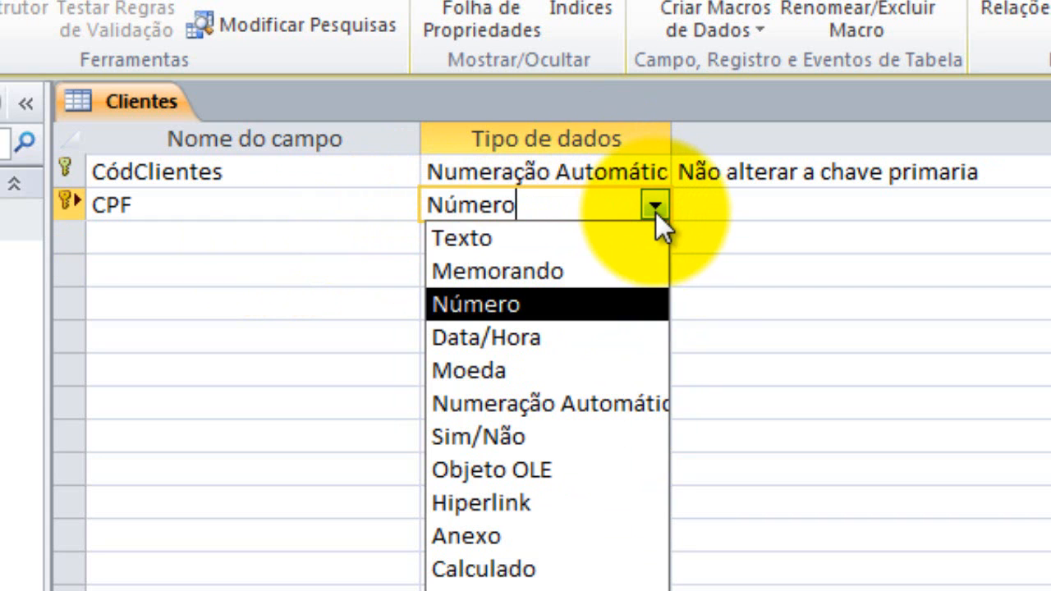
left_click(607, 404)
left_click(398, 240)
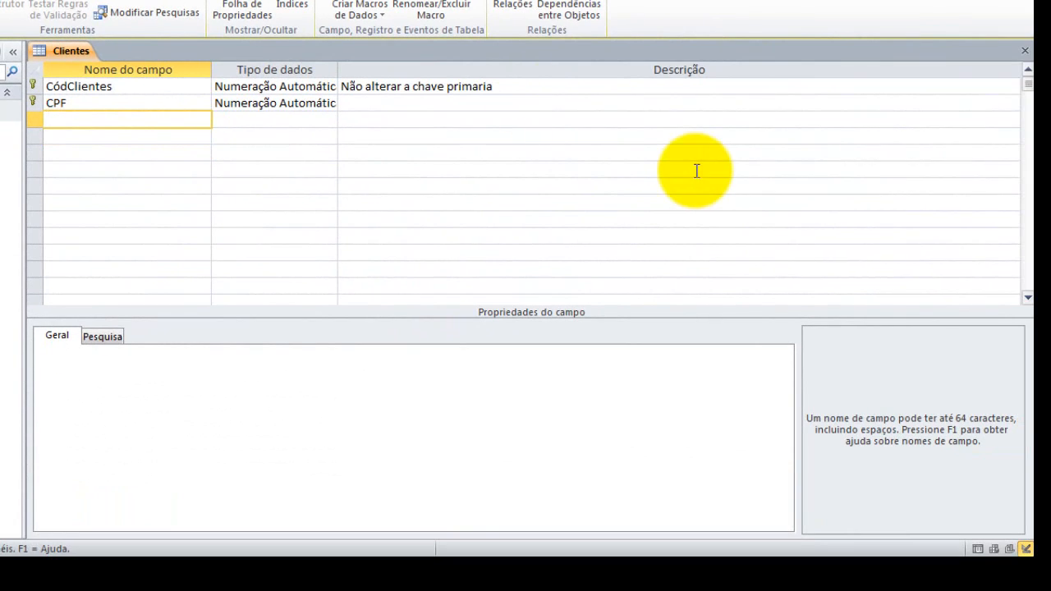
Try twice to close and save the Clientes design, dismissing the one-AutoNumber-per-table warning each time
left_click(1024, 51)
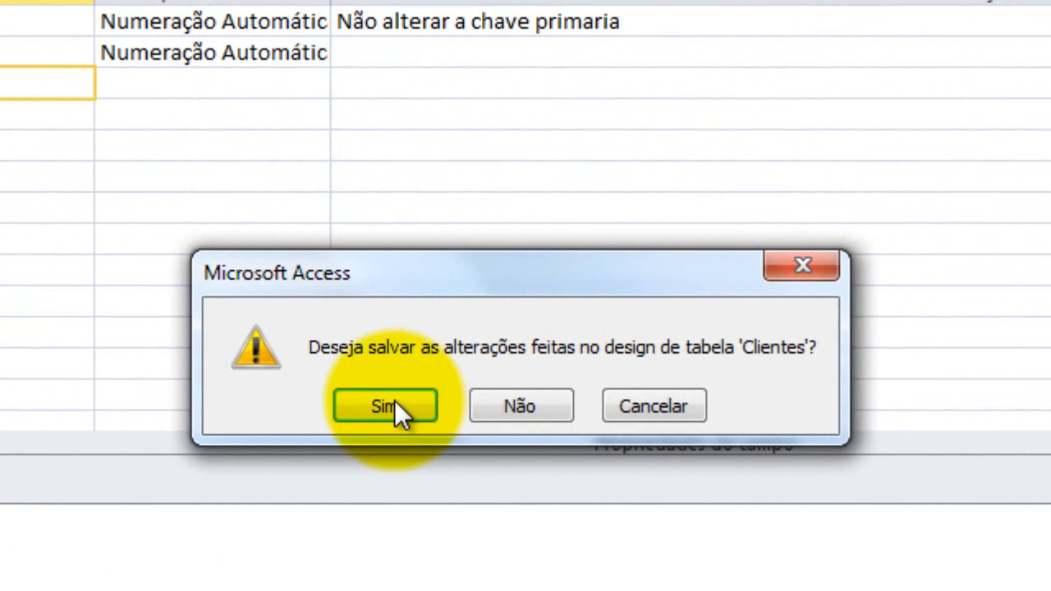
left_click(394, 401)
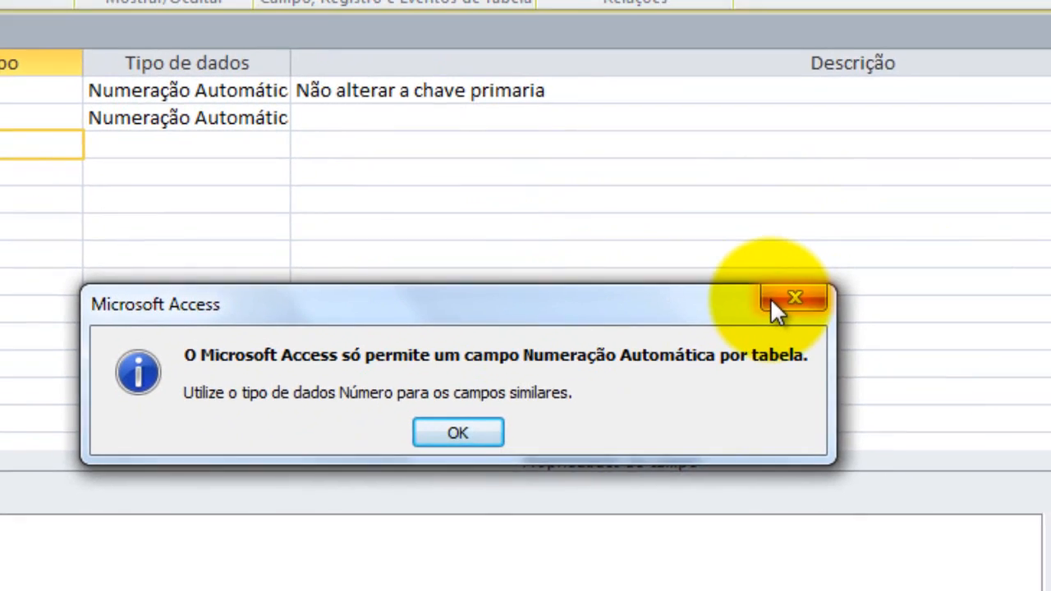
left_click(903, 257)
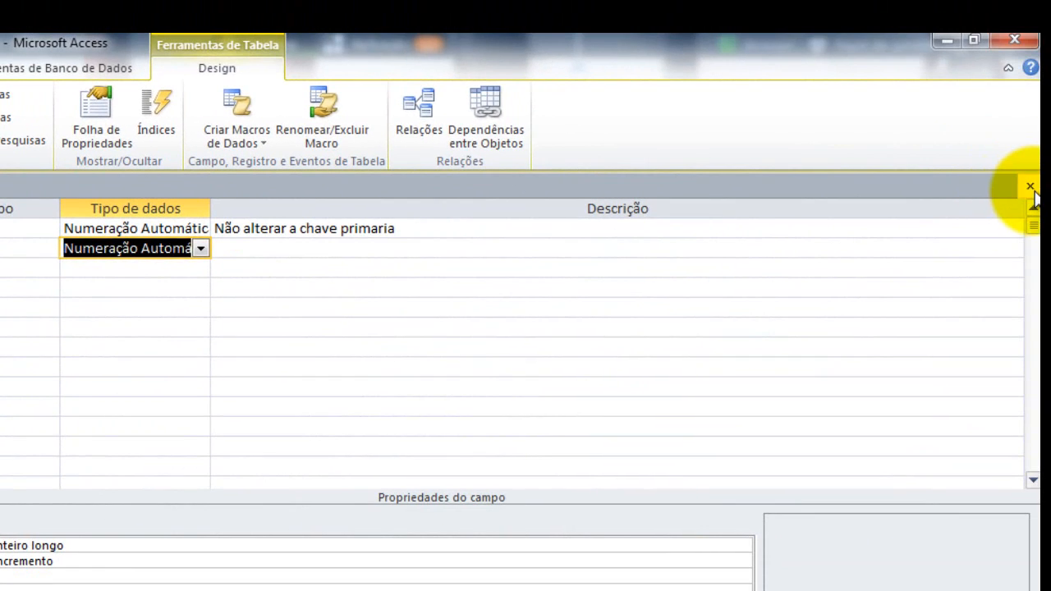
left_click(1030, 187)
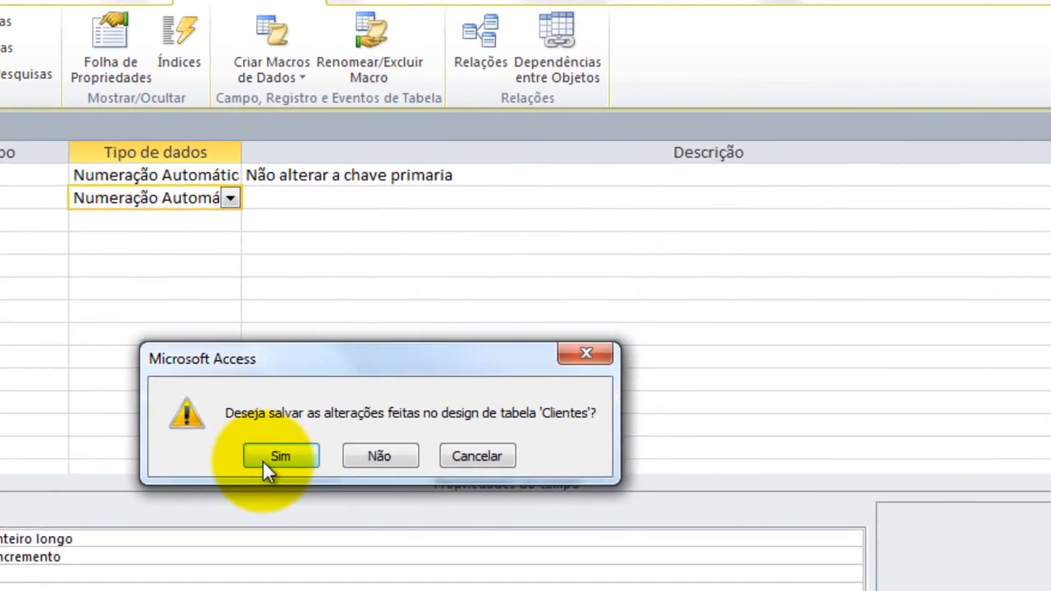
left_click(265, 458)
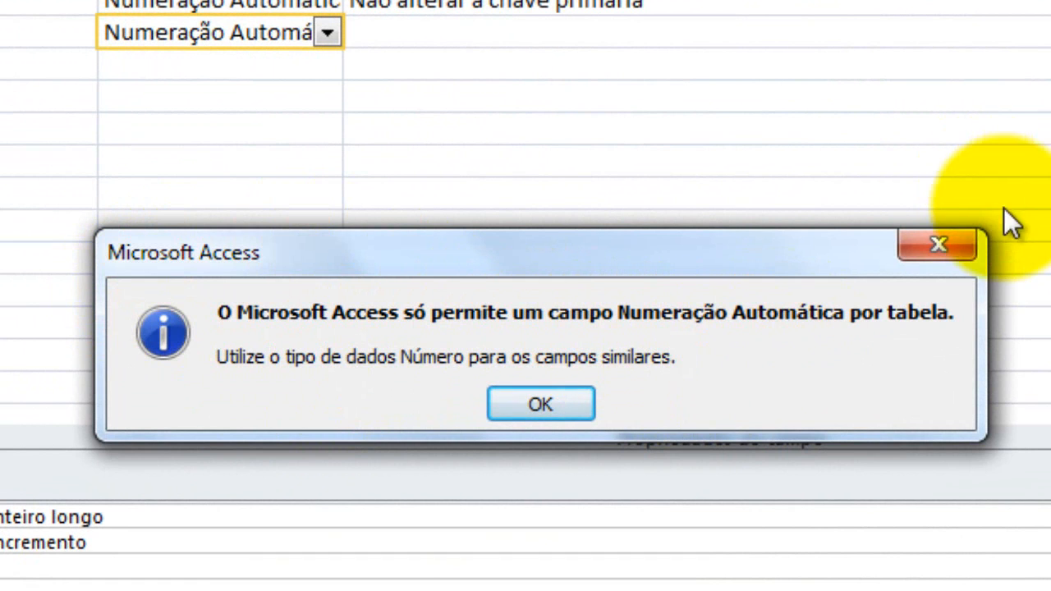
left_click(955, 240)
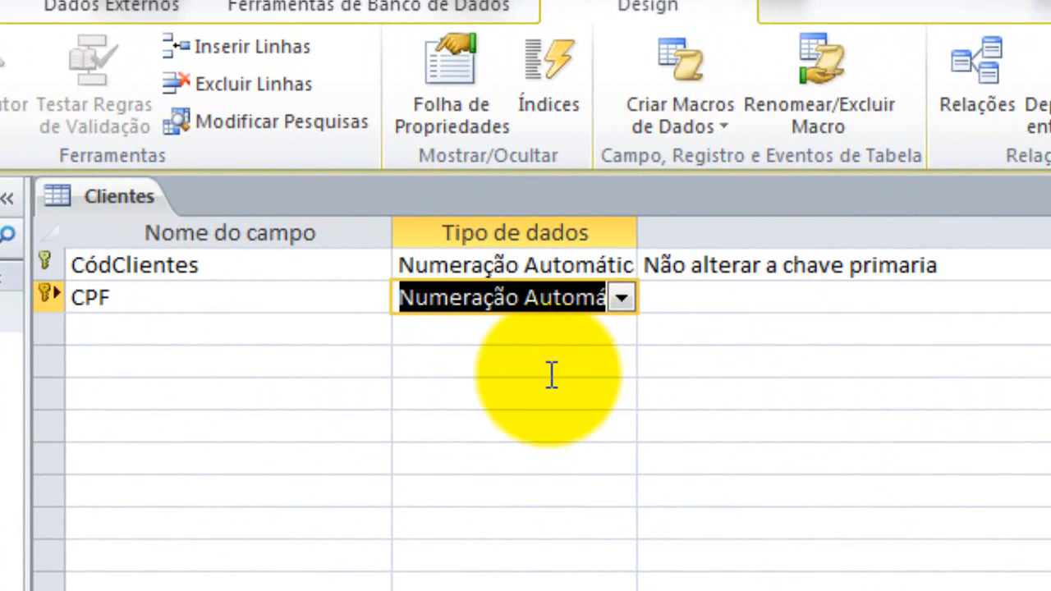
Dismiss the AutoNumber warning and set CPF's data type back to Número
left_click(257, 109)
left_click(612, 304)
left_click(623, 301)
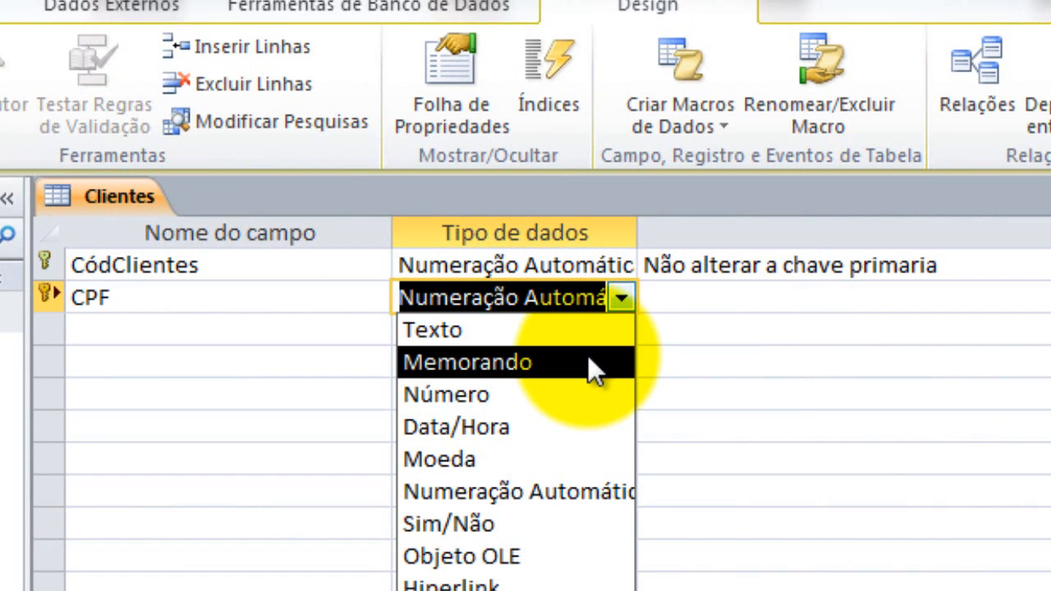
left_click(549, 399)
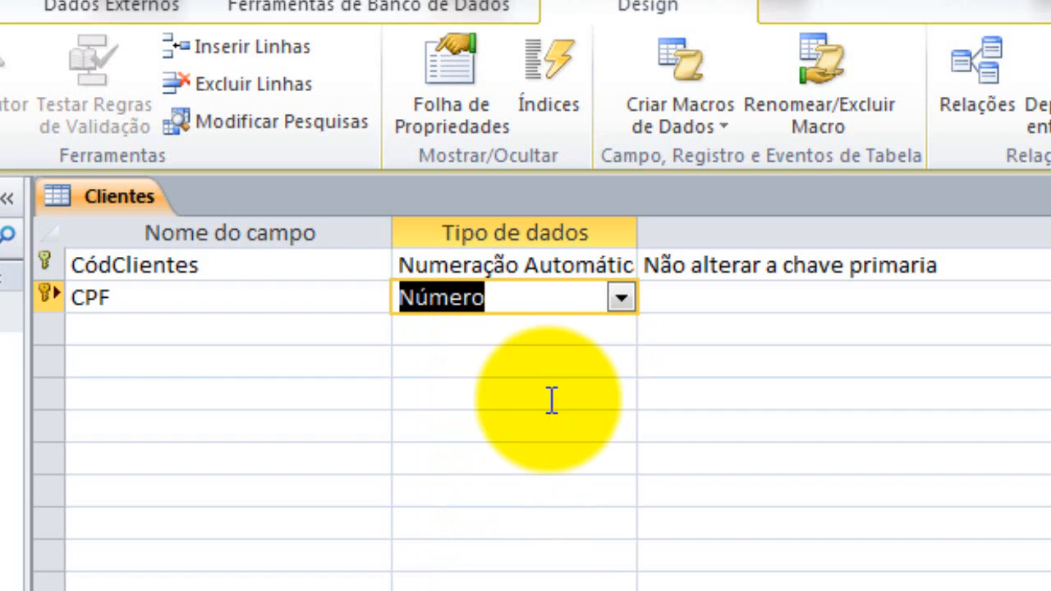
Add the fields Nome, Telefone and Cidade, each with the Texto data type
left_click(116, 330)
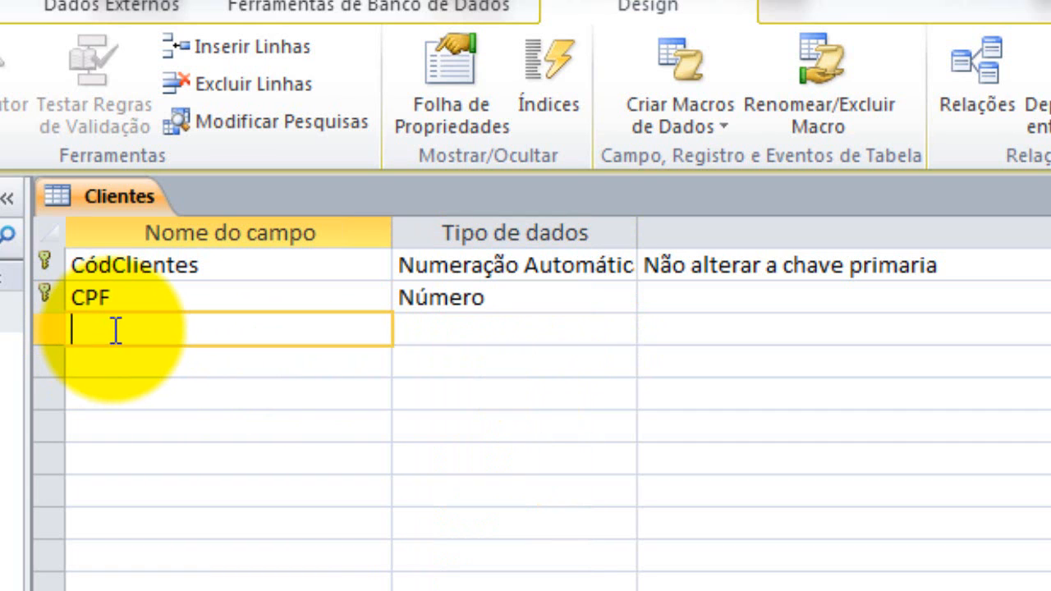
type("Nome")
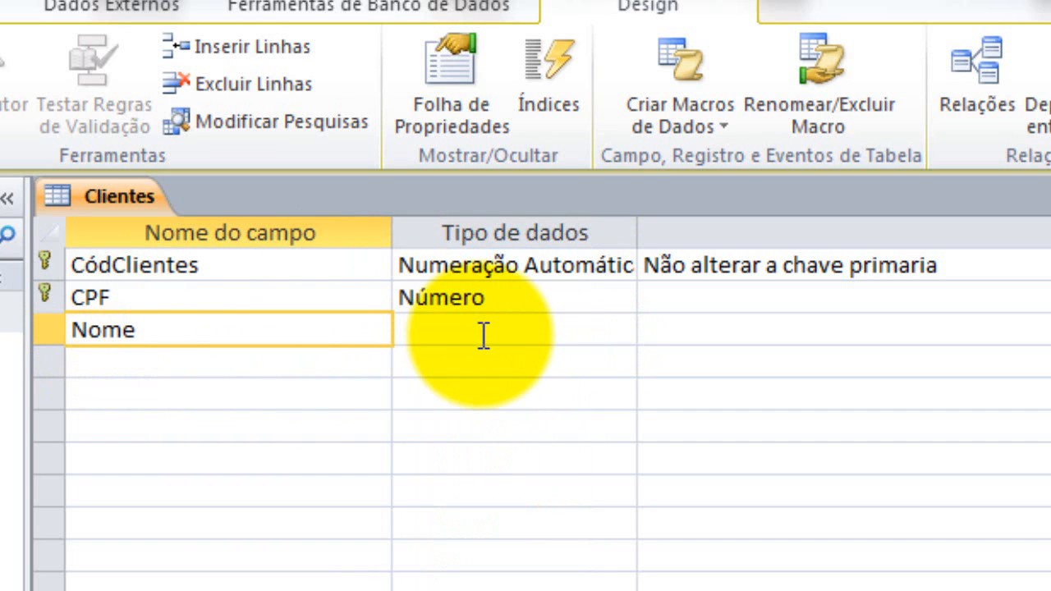
left_click(484, 333)
left_click(630, 330)
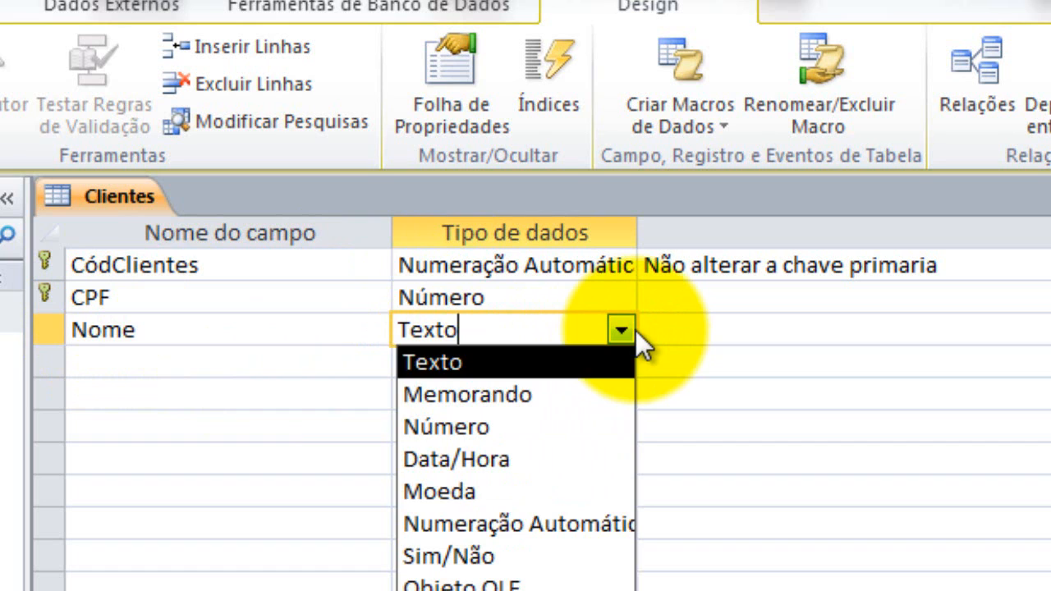
left_click(205, 367)
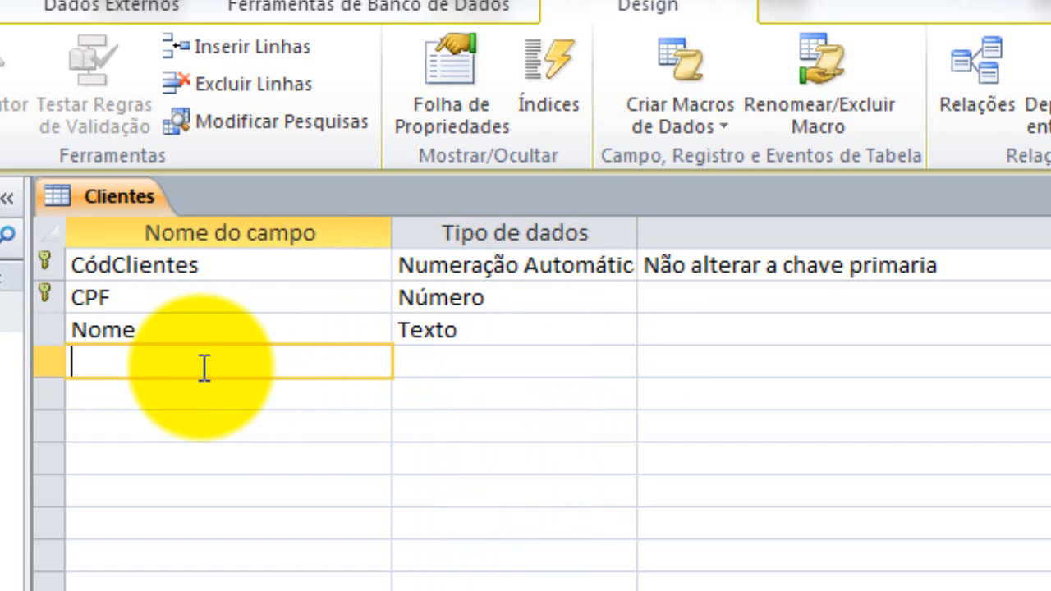
type("Telefone")
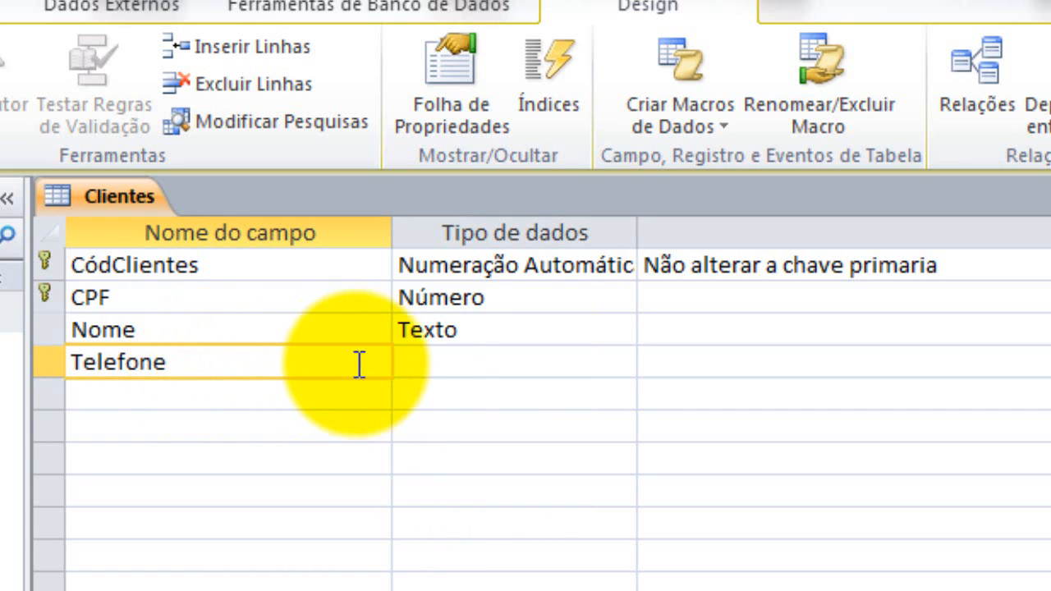
left_click(413, 367)
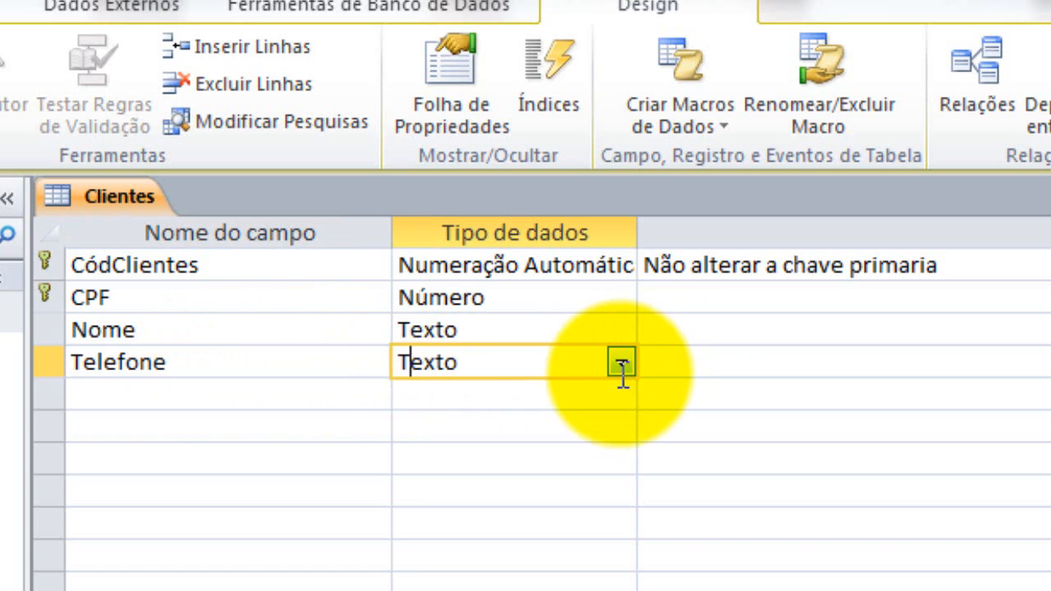
left_click(282, 399)
type("Cidade")
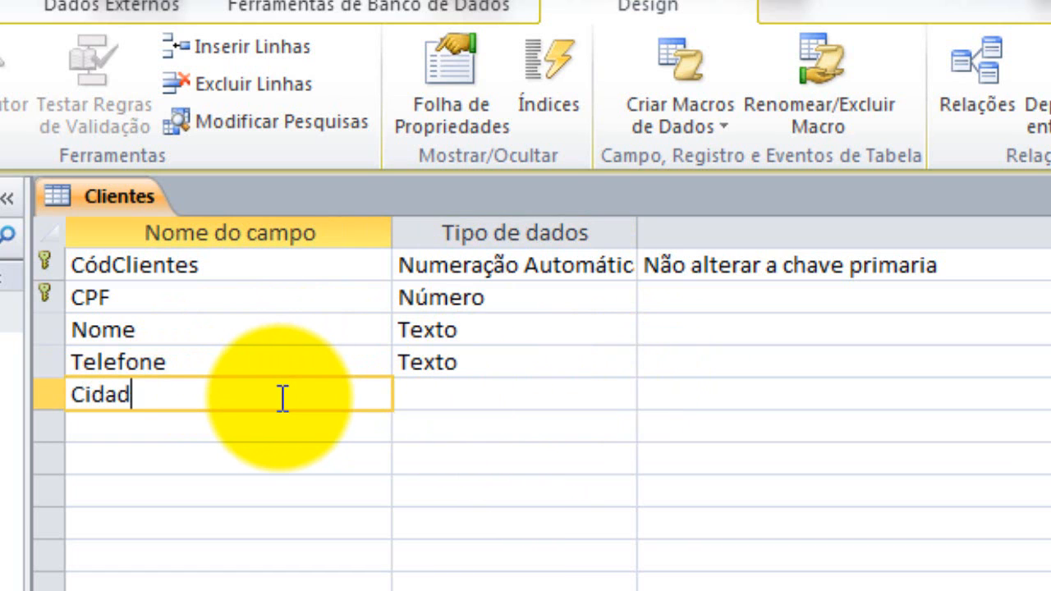
left_click(509, 418)
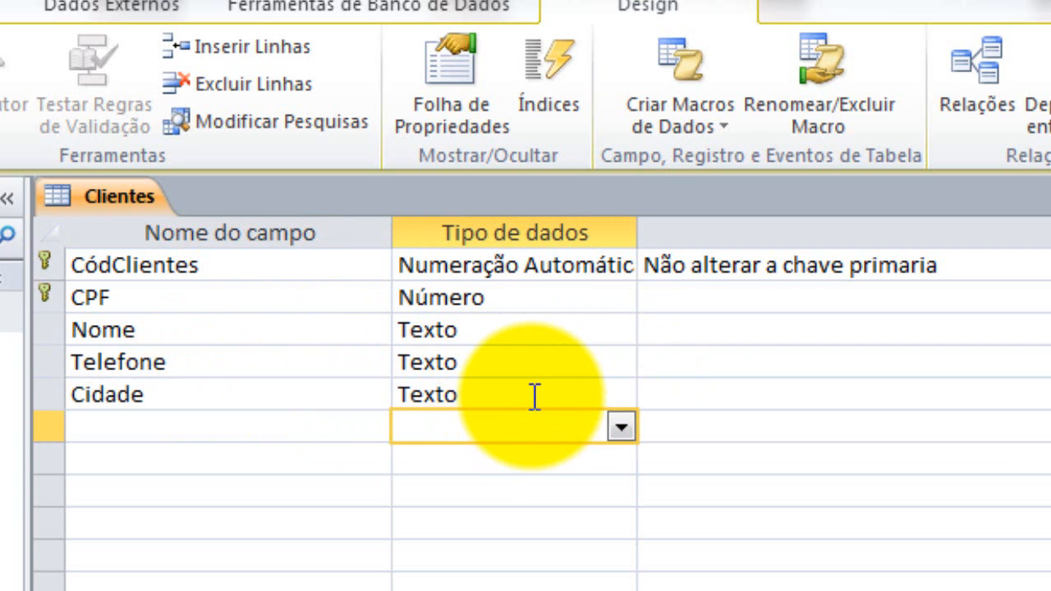
left_click(534, 397)
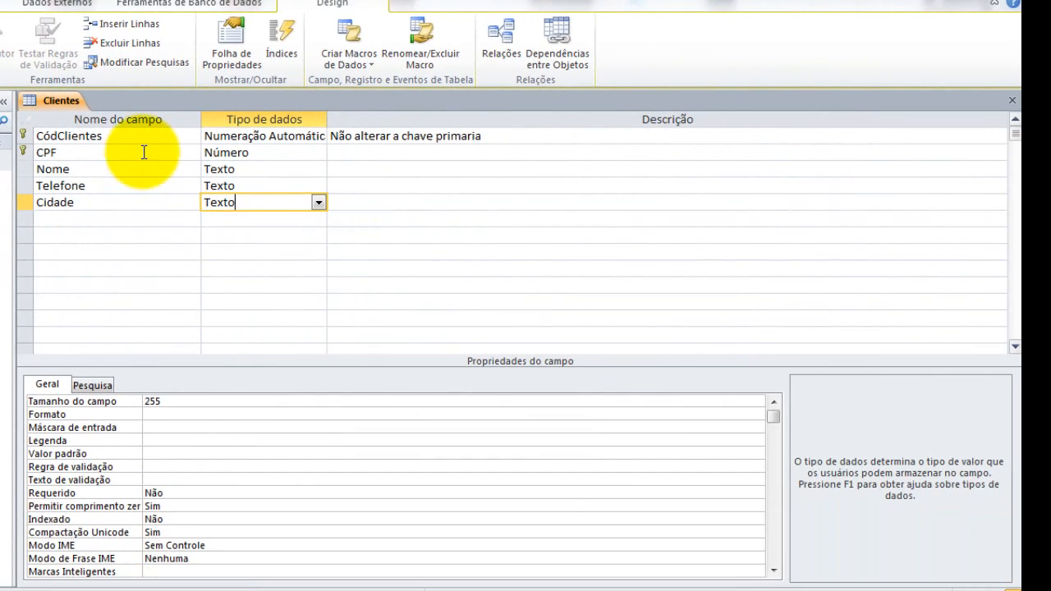
Change the Nome field's size from 255 to 60 characters
left_click(164, 171)
left_click(261, 154)
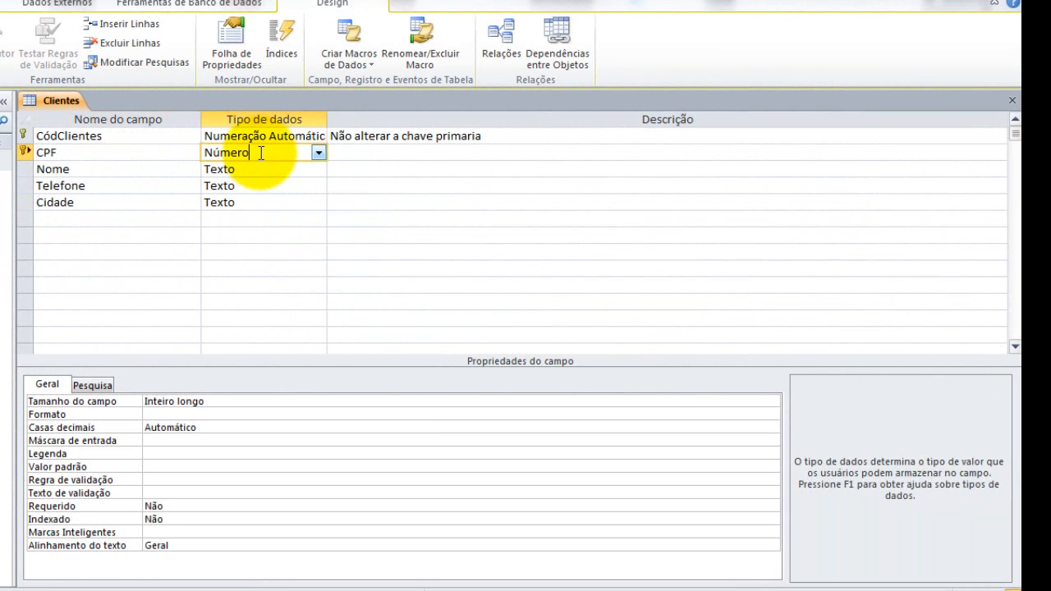
left_click(236, 170)
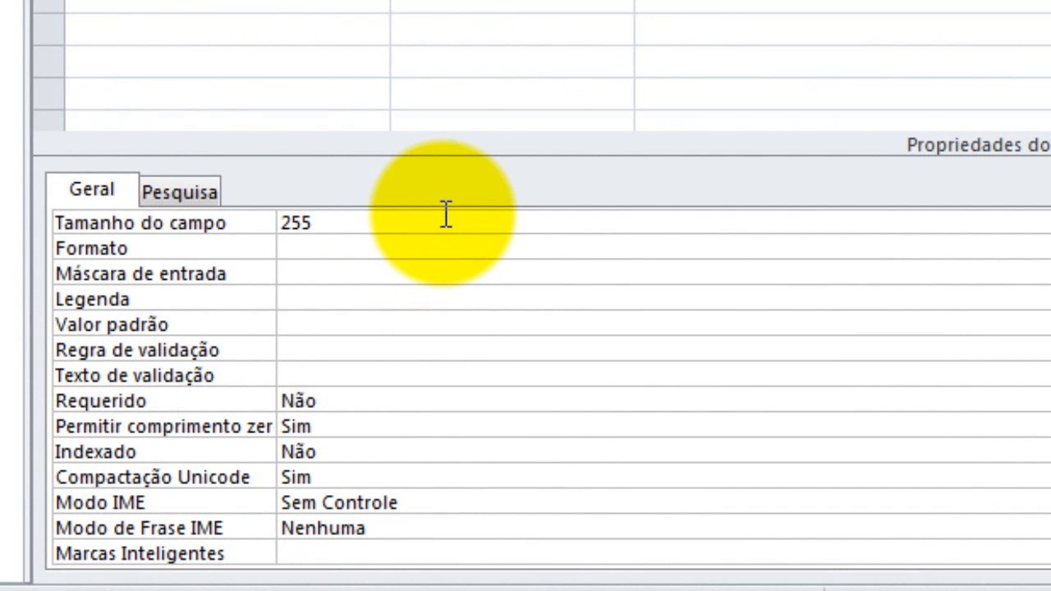
left_click(174, 215)
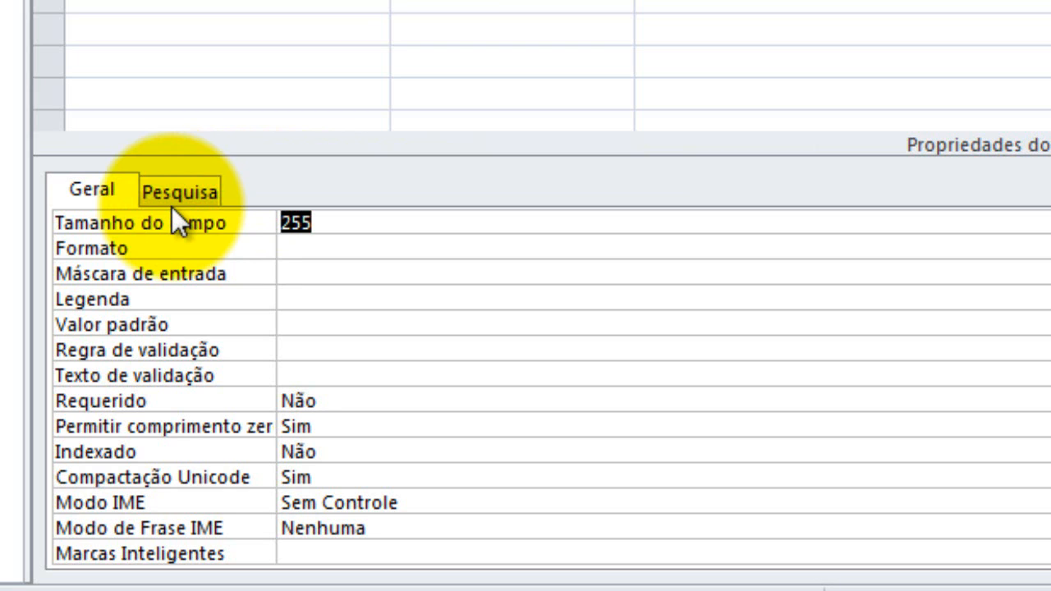
type("60")
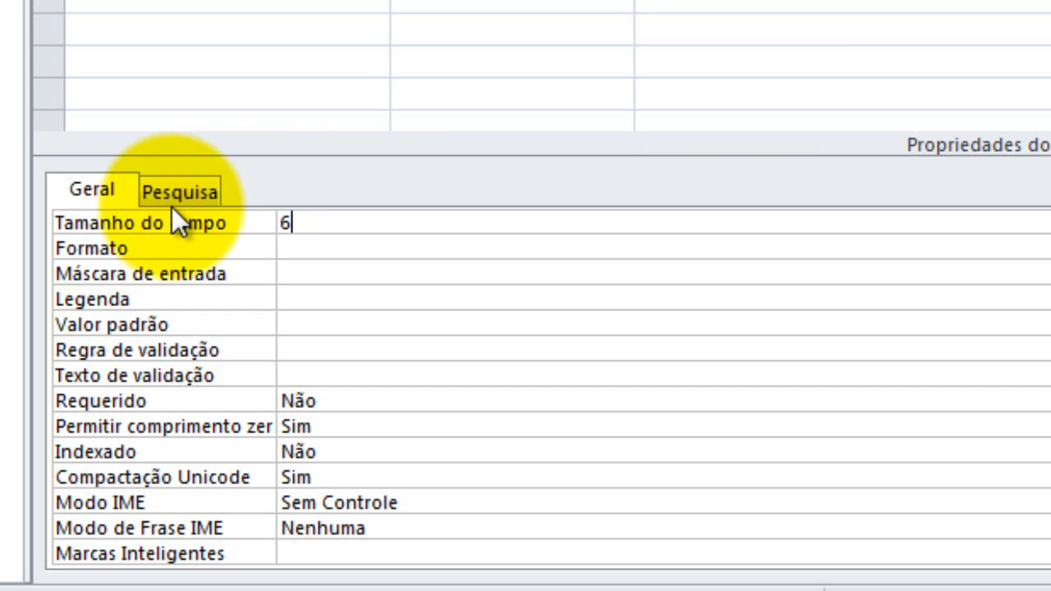
left_click(371, 245)
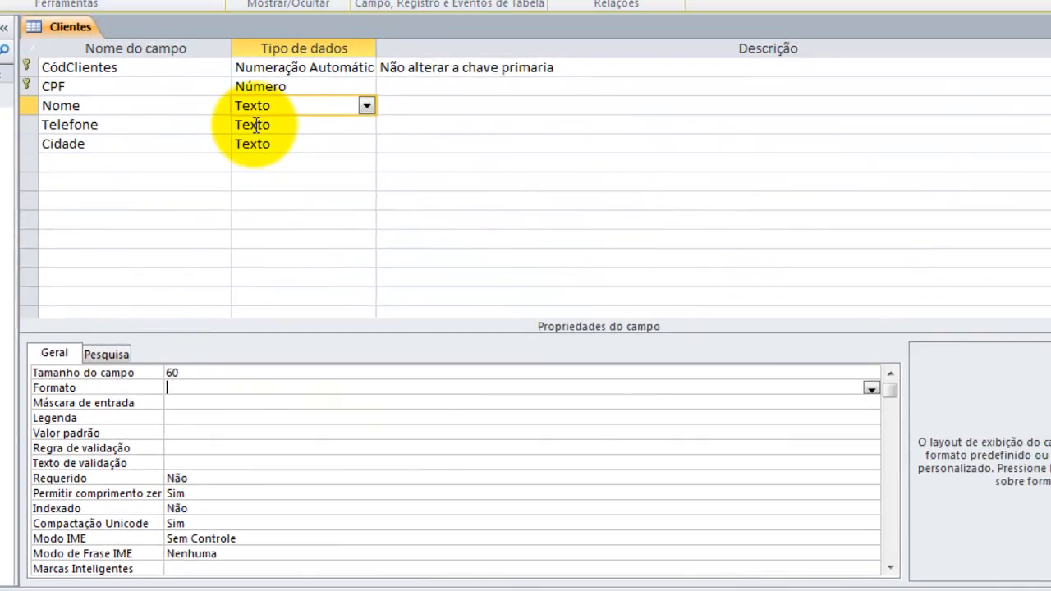
left_click(233, 173)
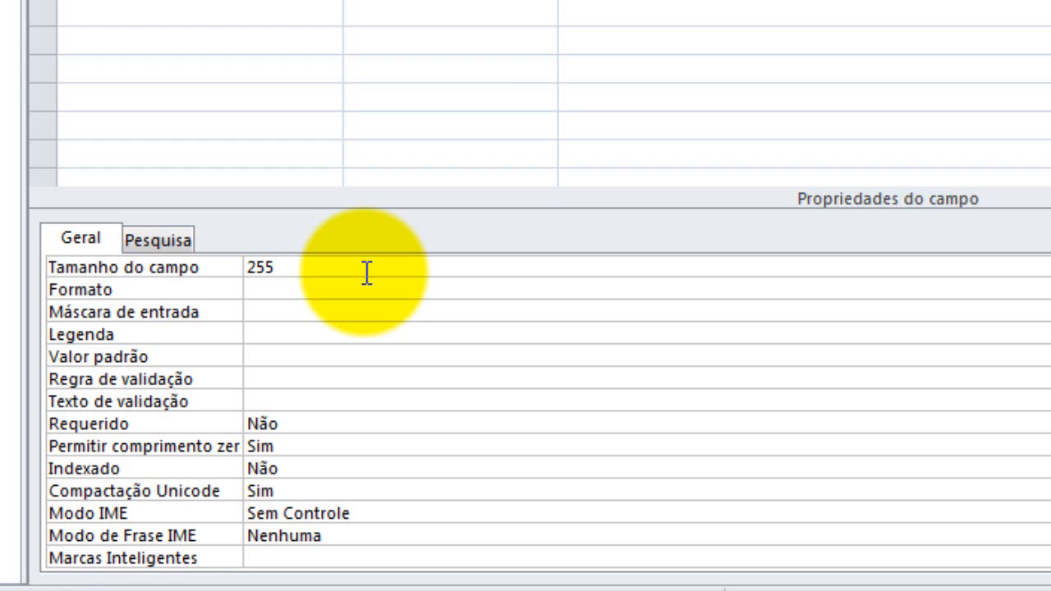
left_click(166, 270)
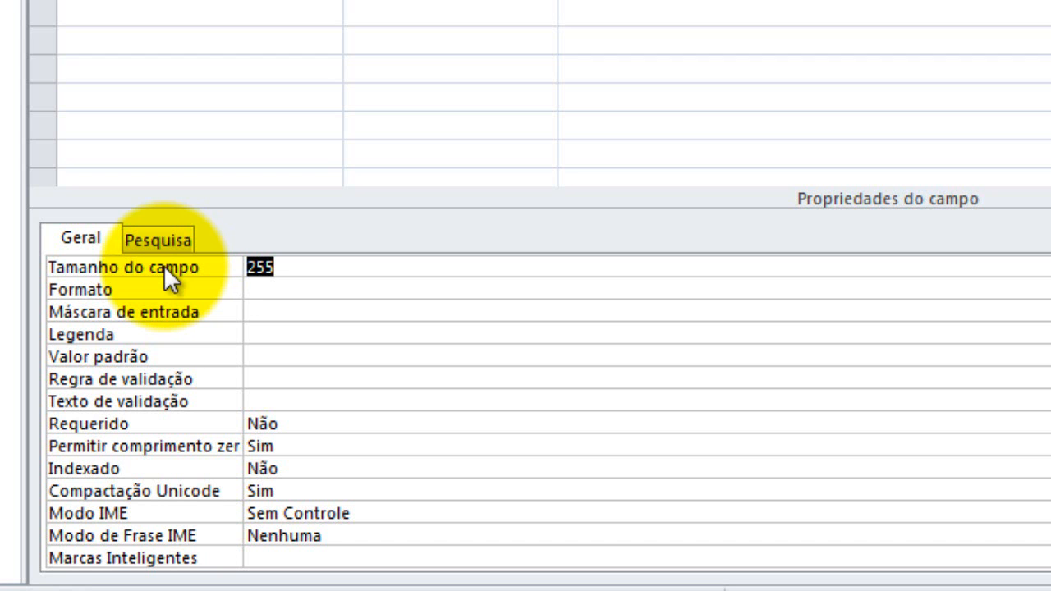
key("super+r")
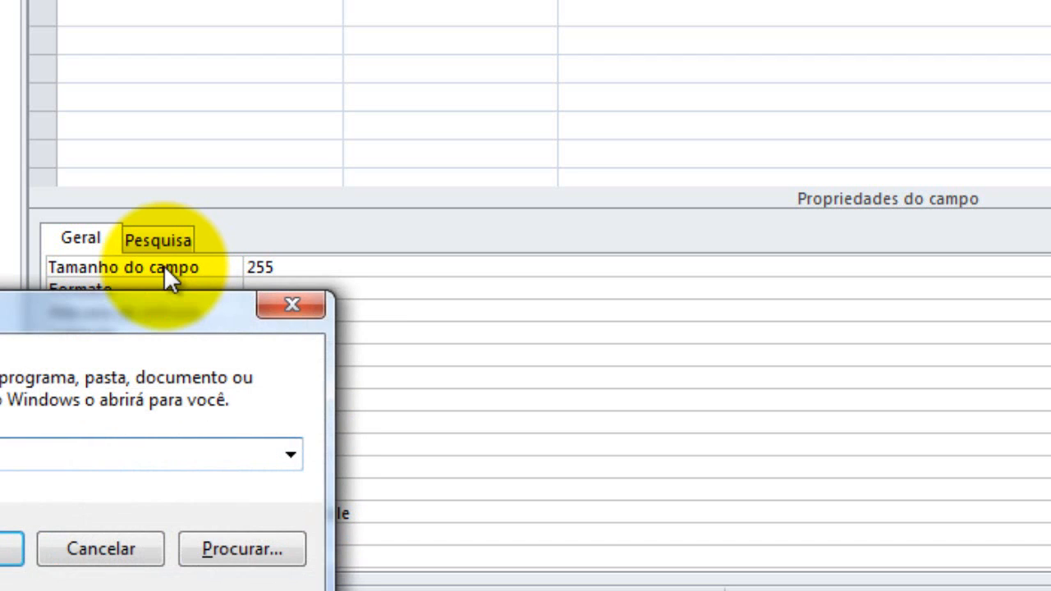
key("Return")
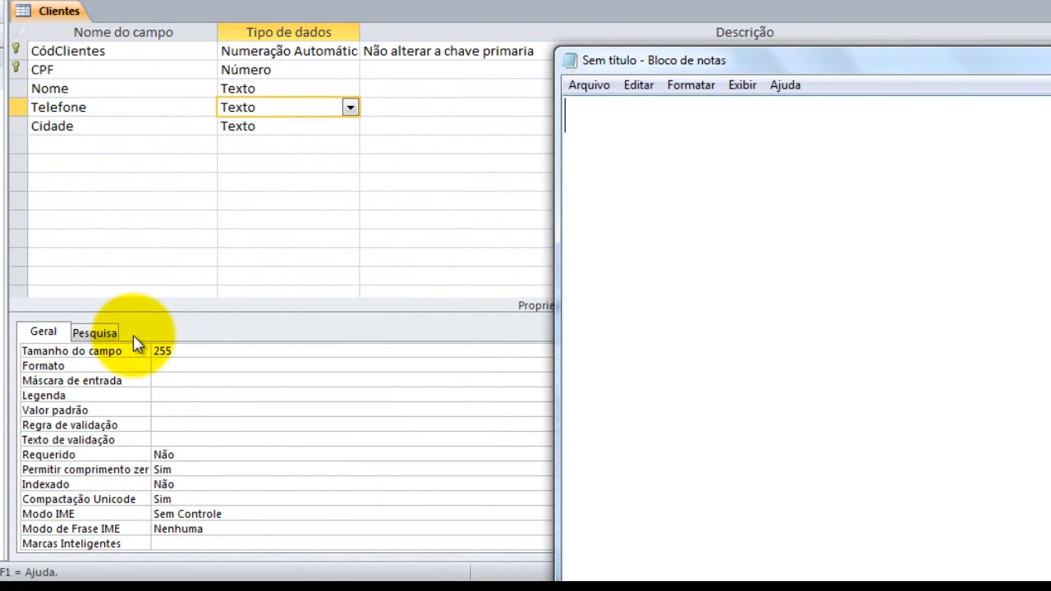
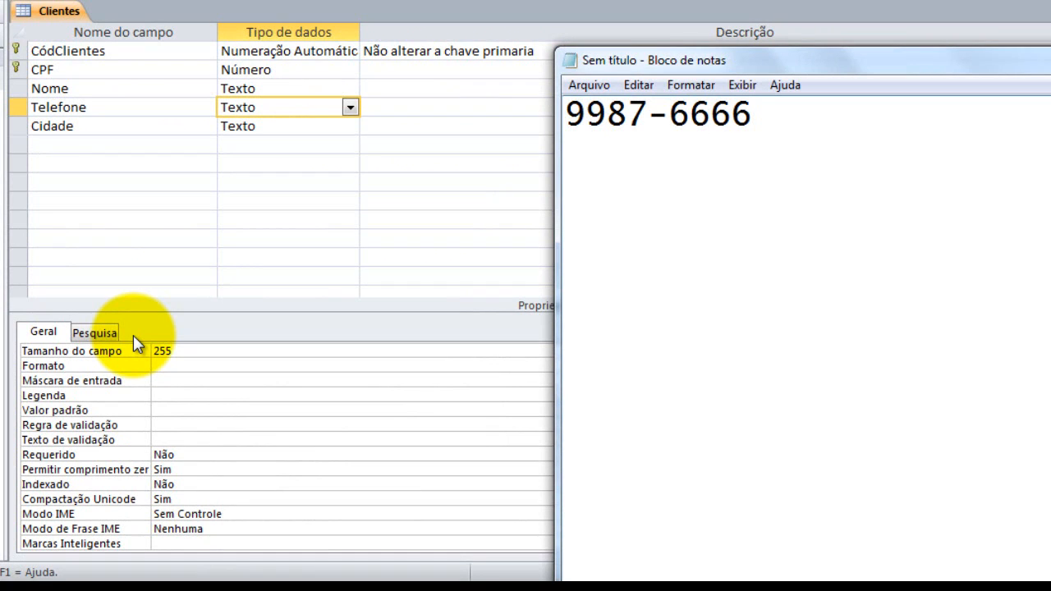
key("Left")
key("Left")
key("Left")
key("Left")
key("Left")
key("Left")
key("Left")
key("Right")
key("Right")
key("Right")
key("Left")
key("Home")
type("()$")
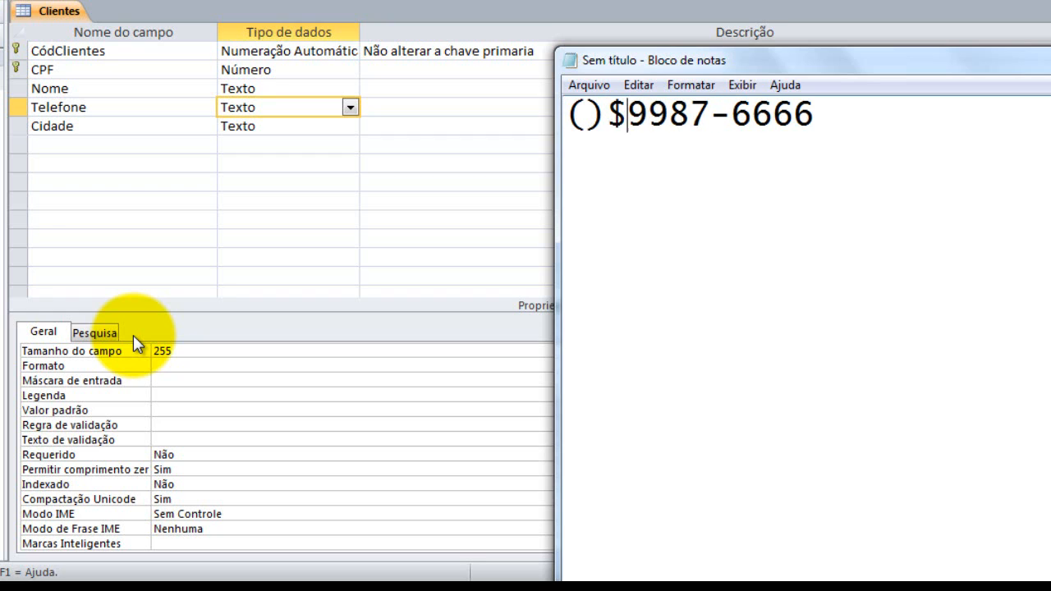
type("!")
key("BackSpace")
key("BackSpace")
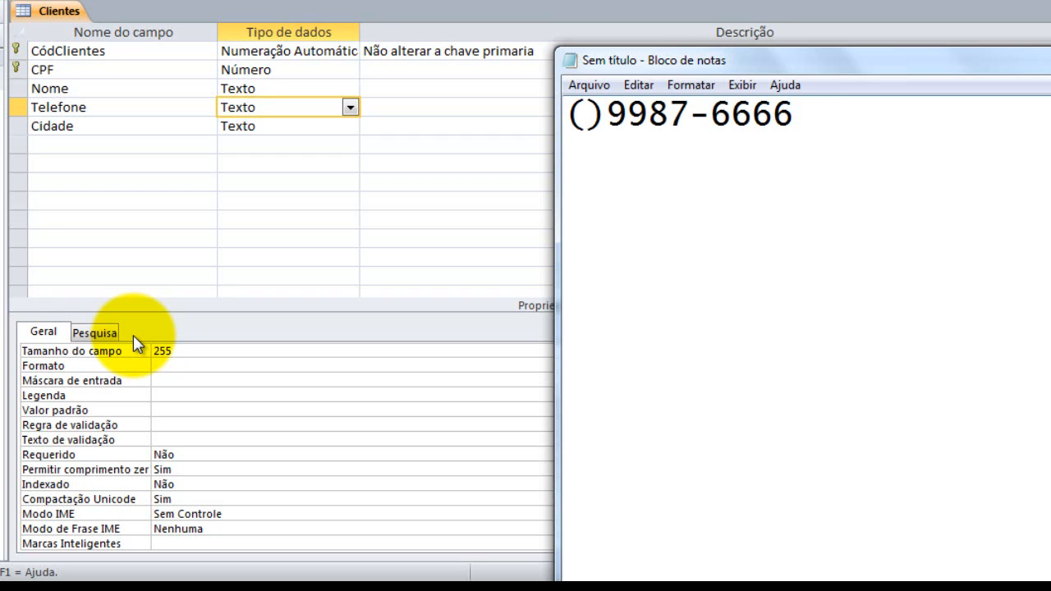
type("41")
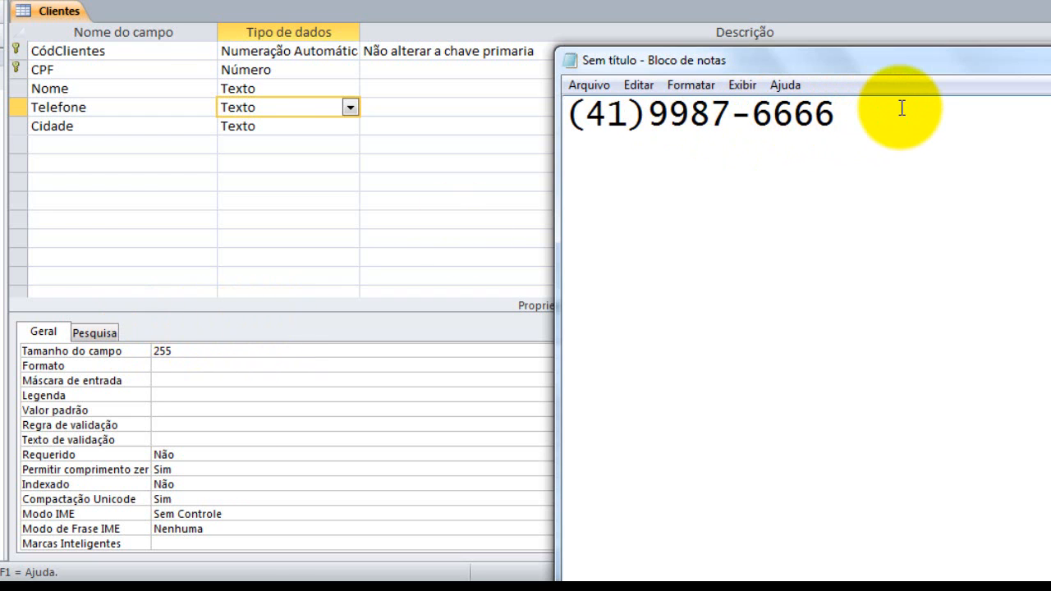
left_click(794, 115)
type("-")
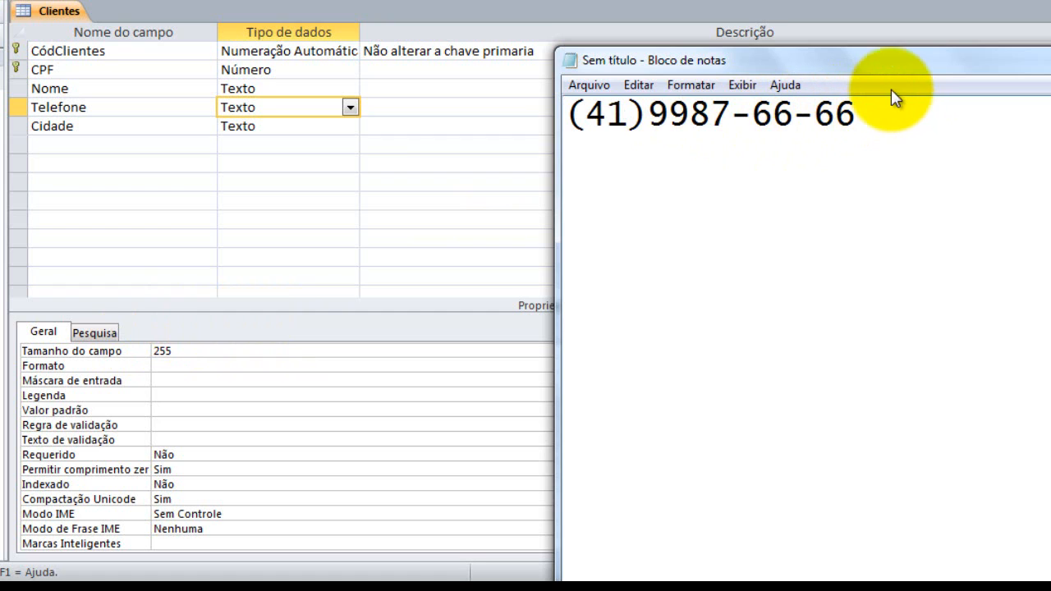
left_click(868, 115)
key("shift+Left")
key("shift+Left")
key("shift+Left")
key("shift+Left")
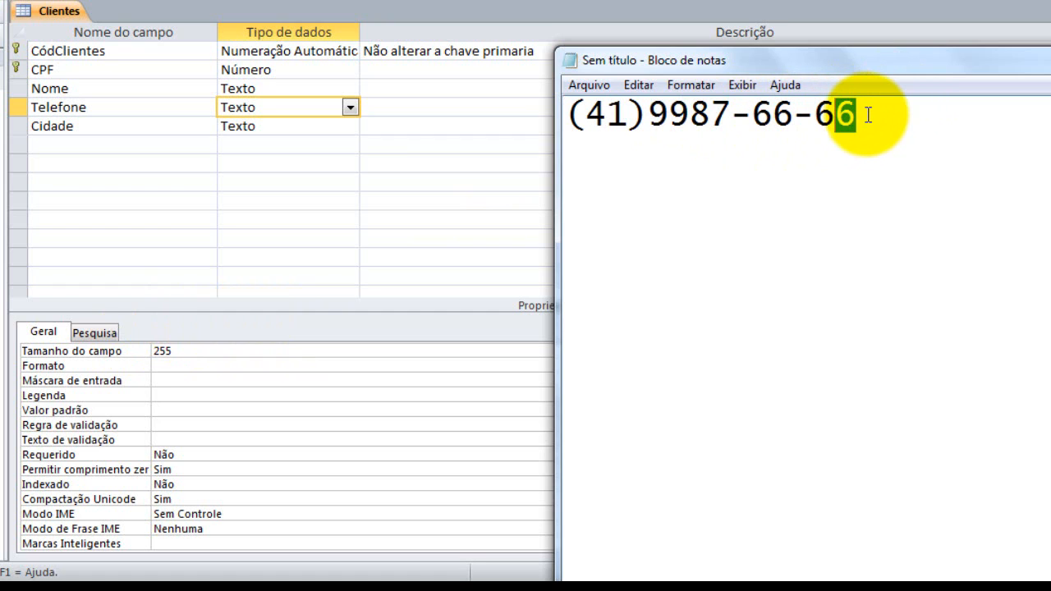
key("shift+Left")
key("shift+Left")
key("shift+Left")
key("shift+Left")
key("shift+Left")
key("shift+Left")
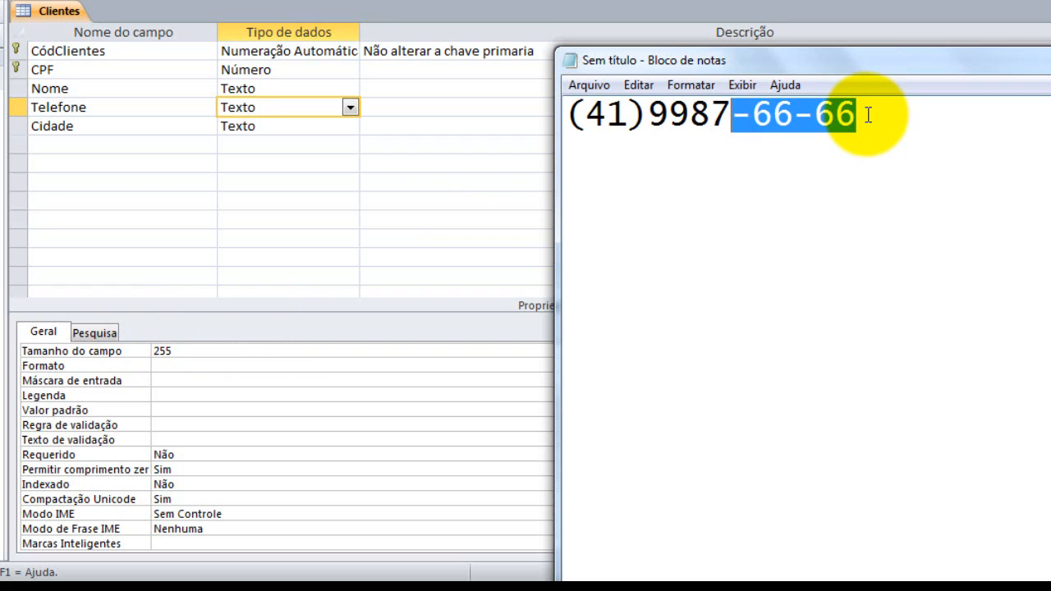
key("shift+Left")
key("shift+Left")
key("shift+Left")
key("shift+Left")
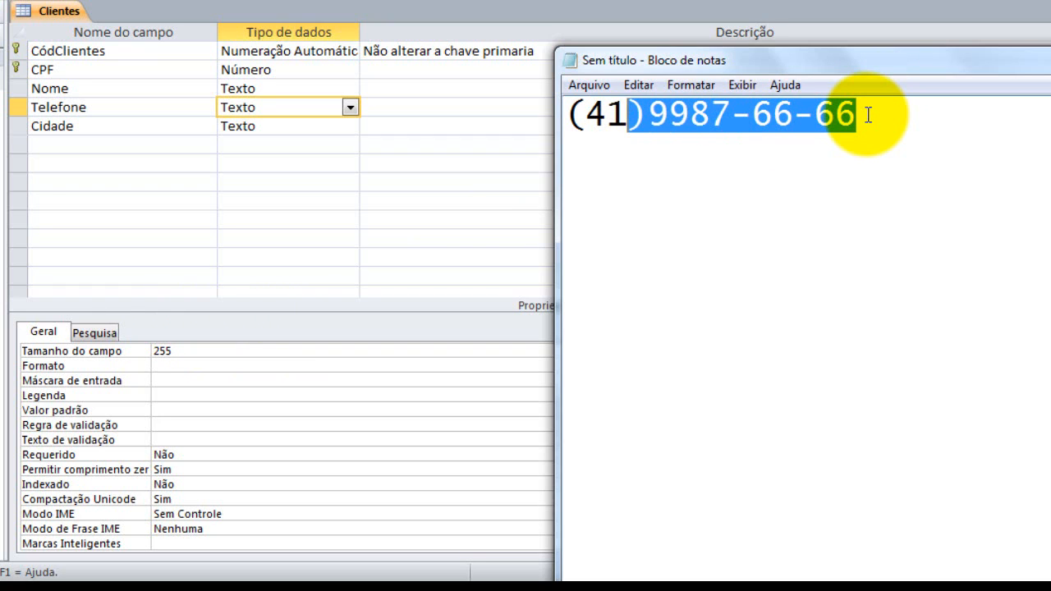
left_click(868, 115)
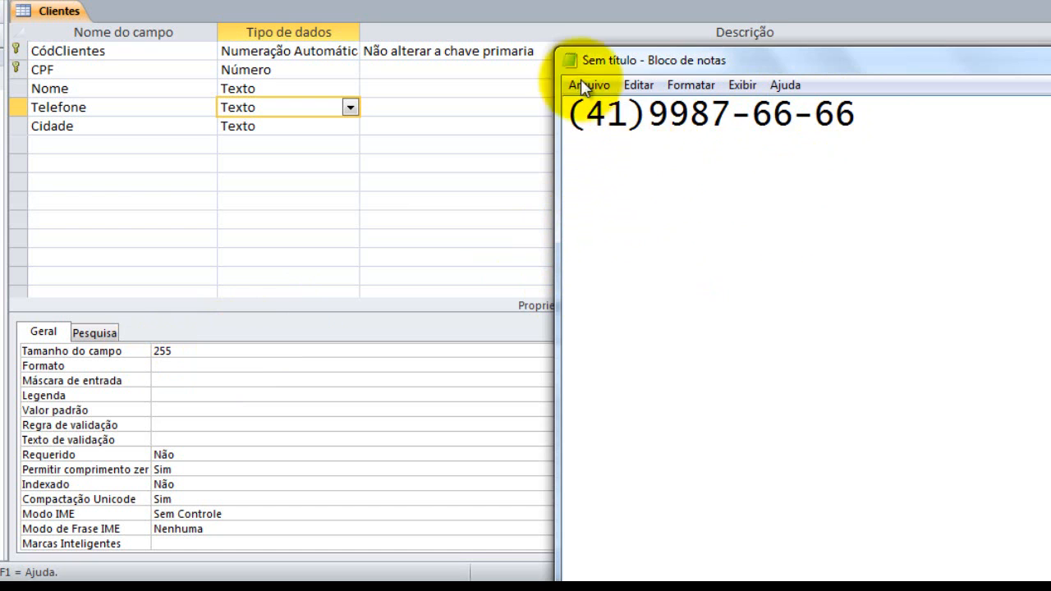
left_click(180, 350)
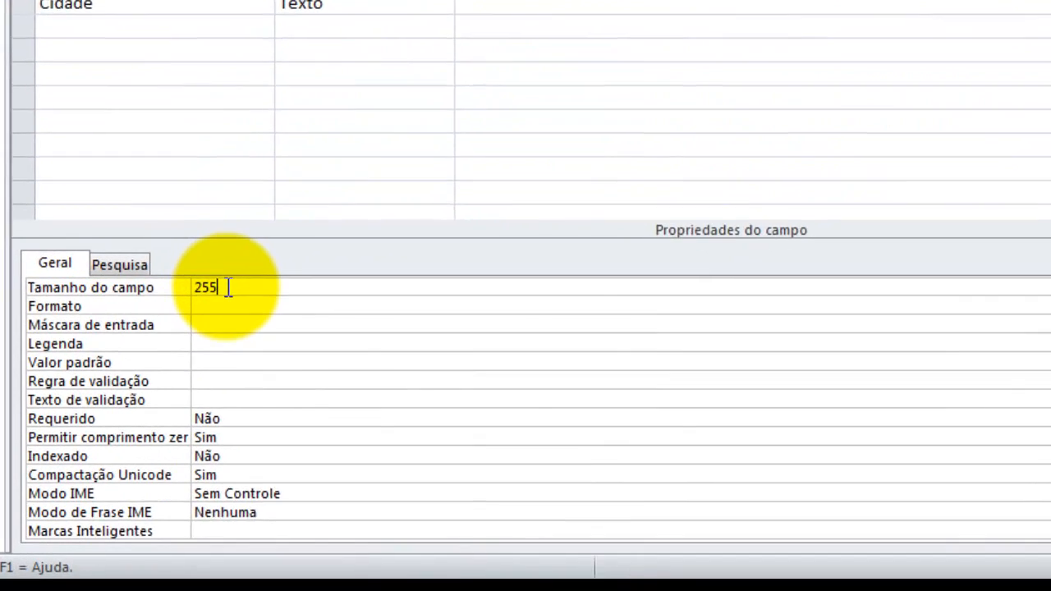
Set Telefone's field size to 14, then save and start the input mask wizard with the Telefone mask
left_click(75, 289)
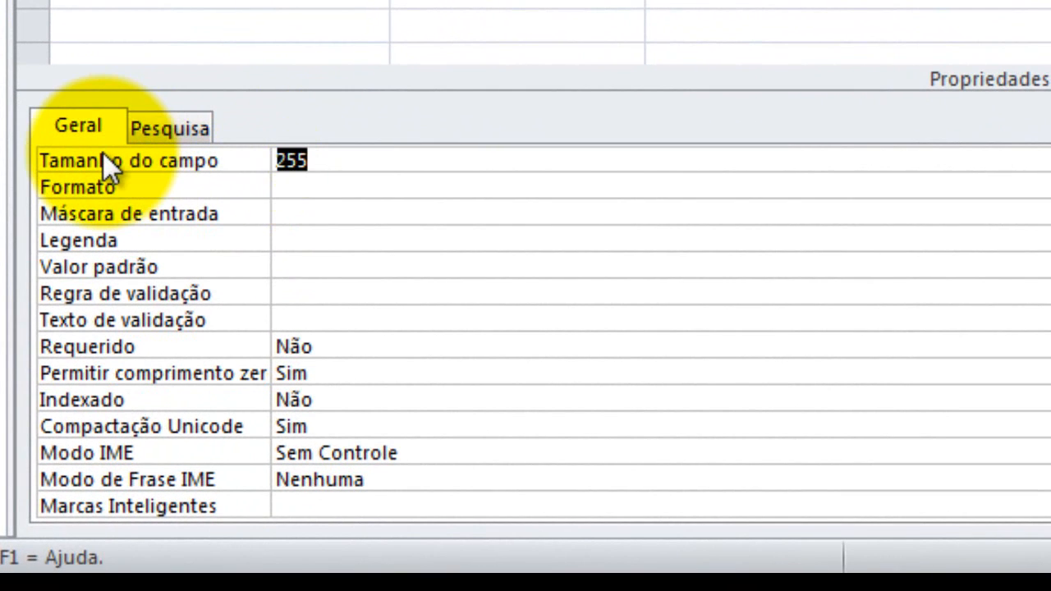
type("14")
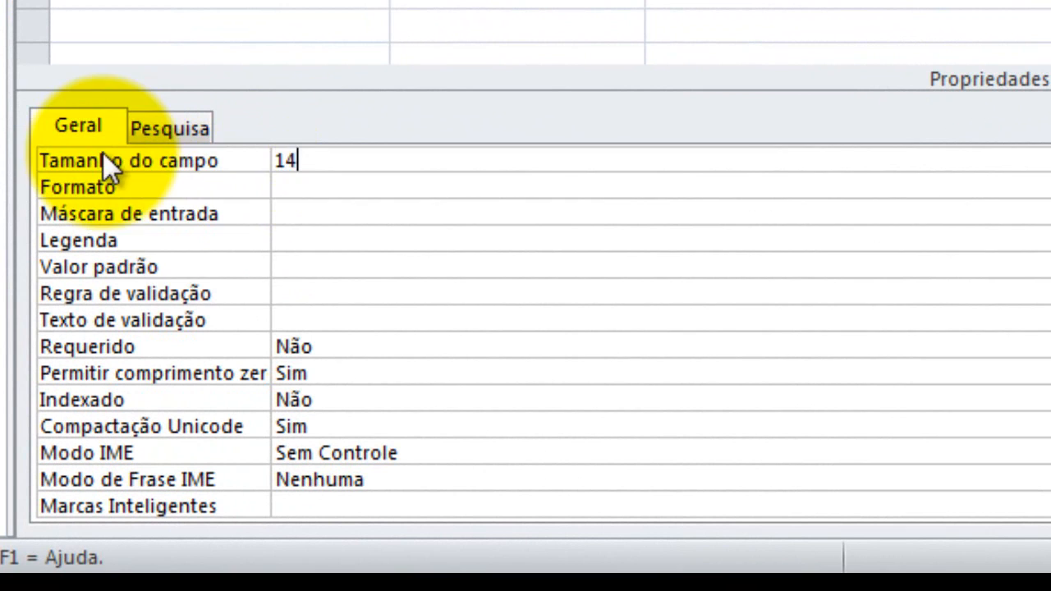
left_click(329, 209)
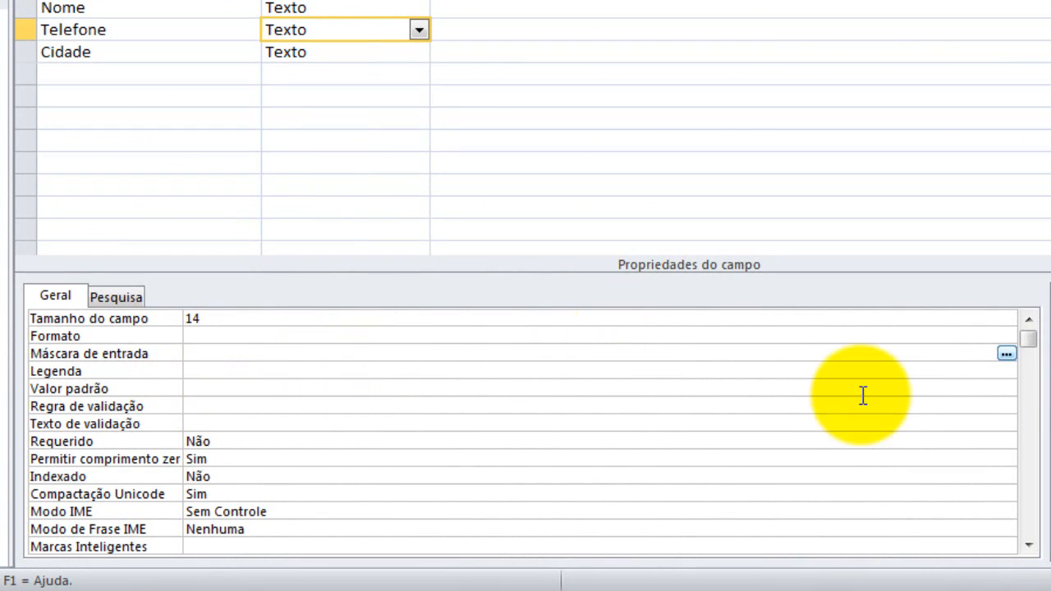
left_click(1007, 354)
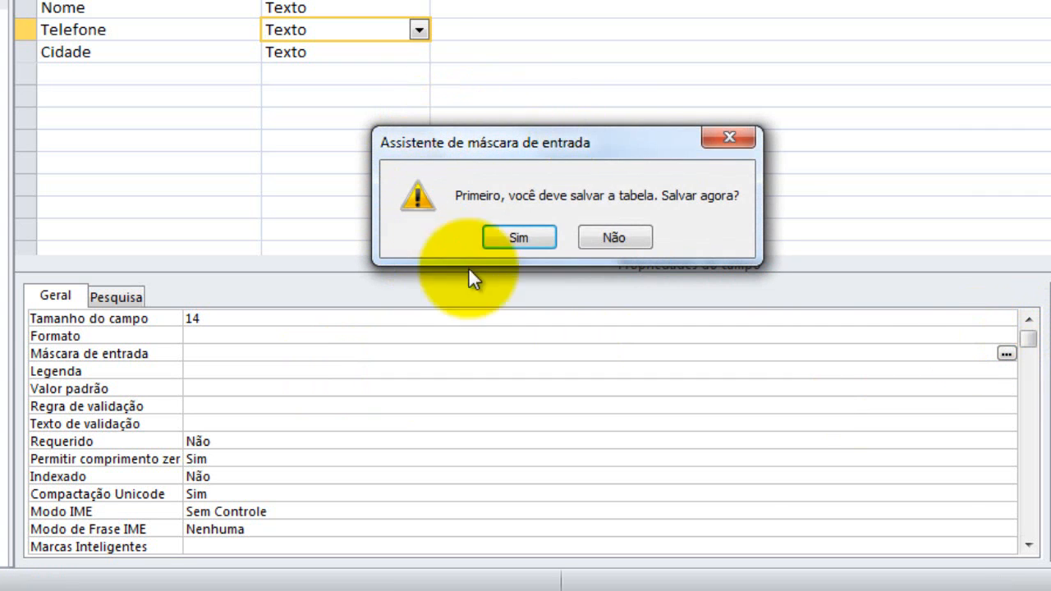
left_click(505, 238)
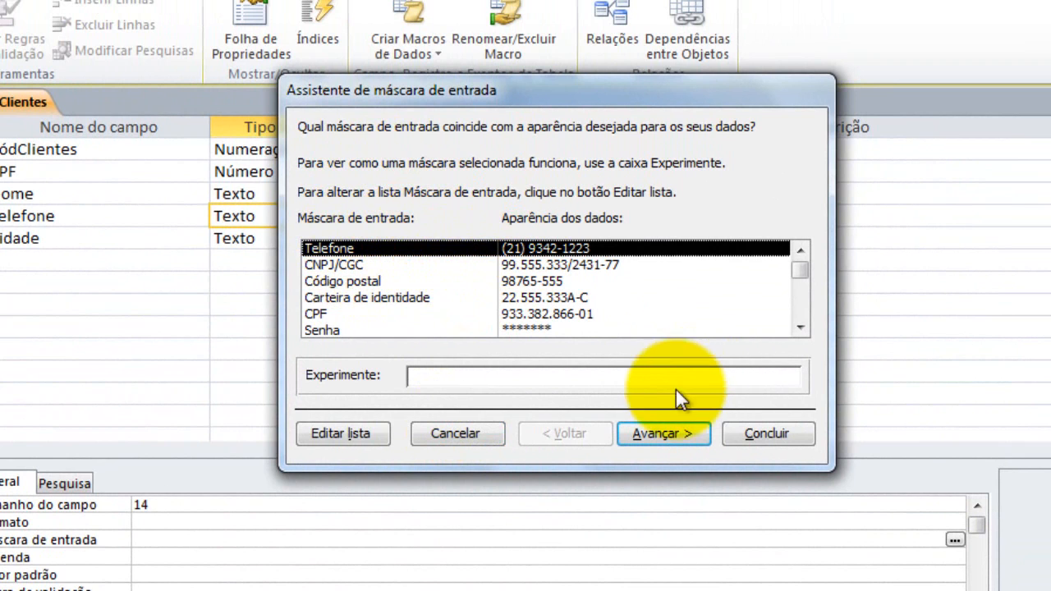
left_click(656, 435)
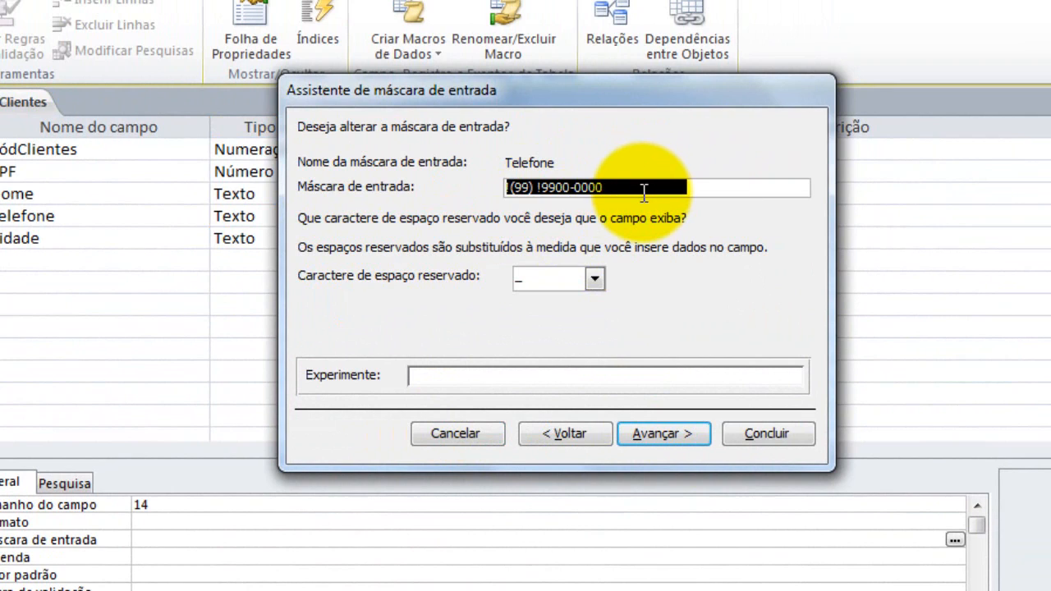
key("Delete")
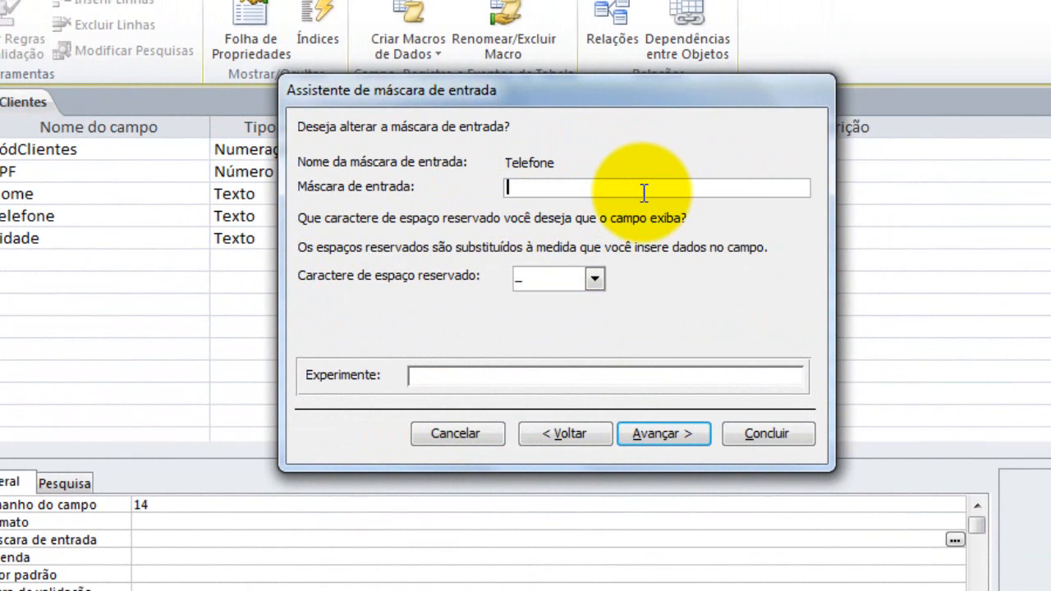
type("(00) 00")
left_click(973, 590)
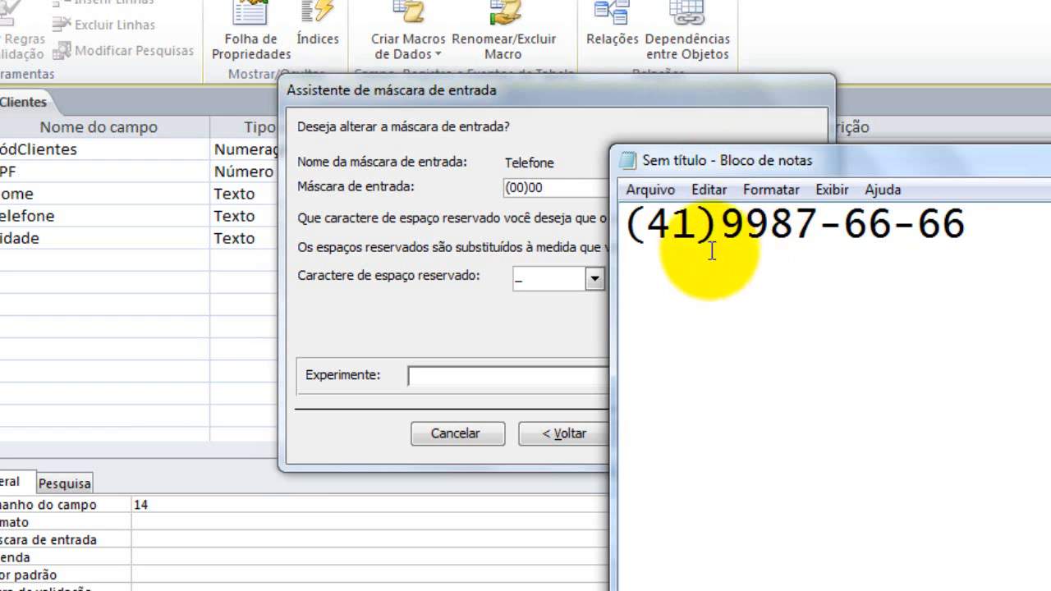
left_click(561, 189)
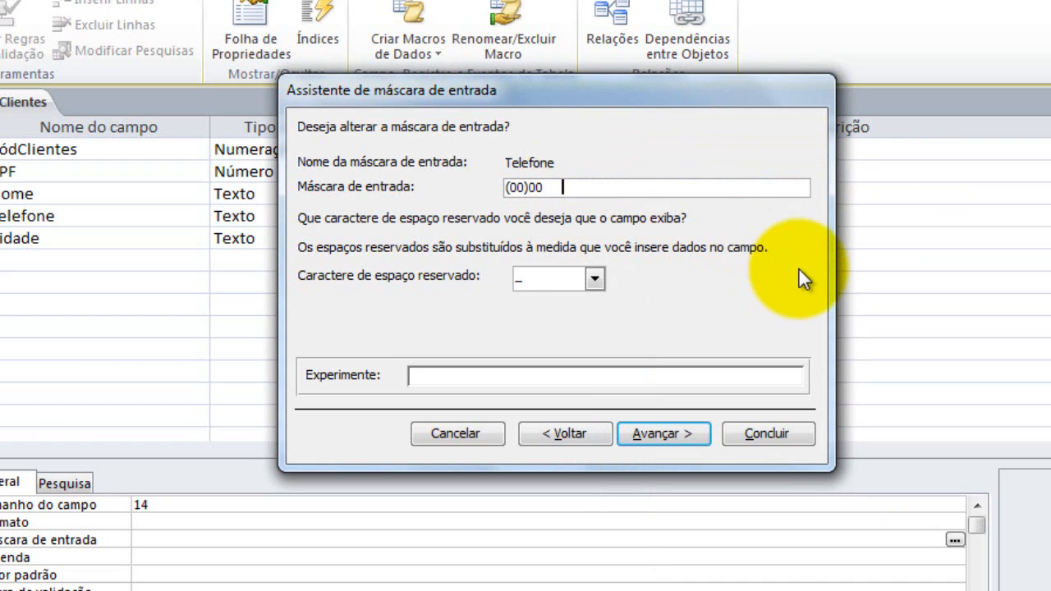
key("BackSpace")
key("BackSpace")
key("BackSpace")
key("BackSpace")
key("BackSpace")
type("00-00-00")
left_click(682, 432)
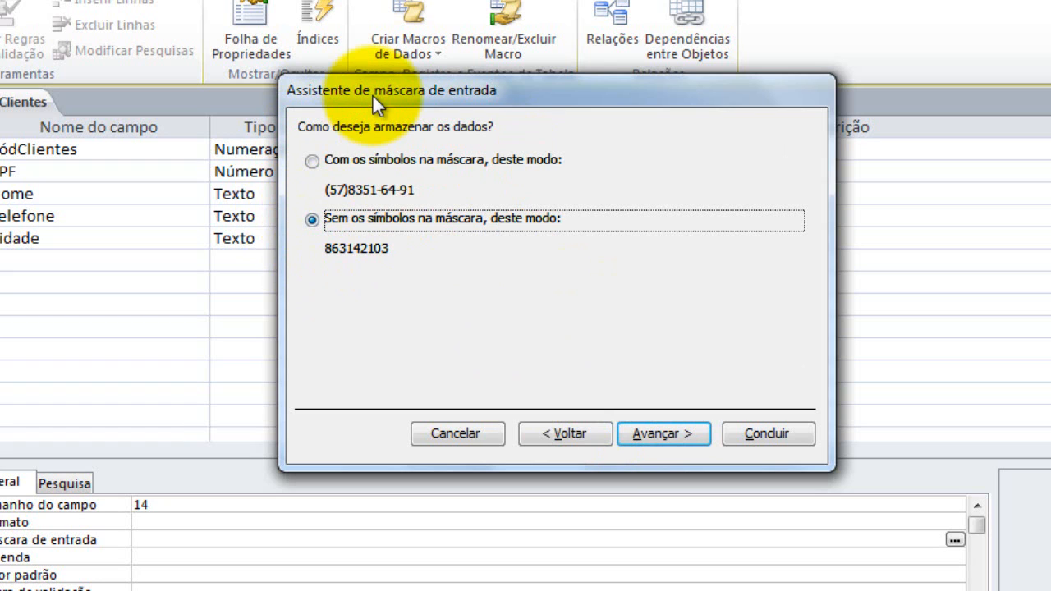
left_click(327, 159)
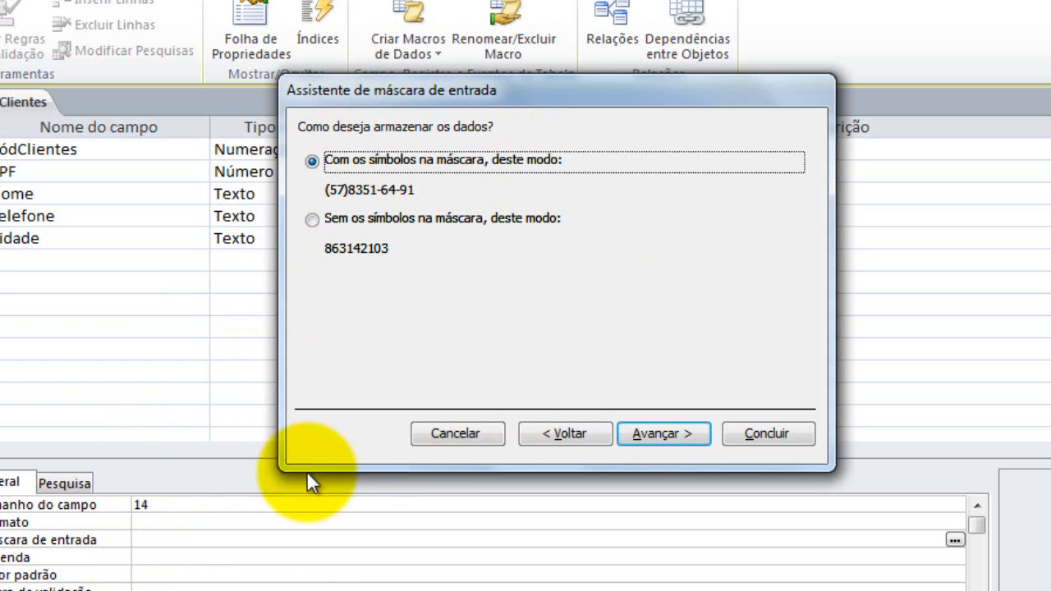
left_click(675, 436)
Finish the Telefone input mask and set Cidade's field size to 30
left_click(749, 435)
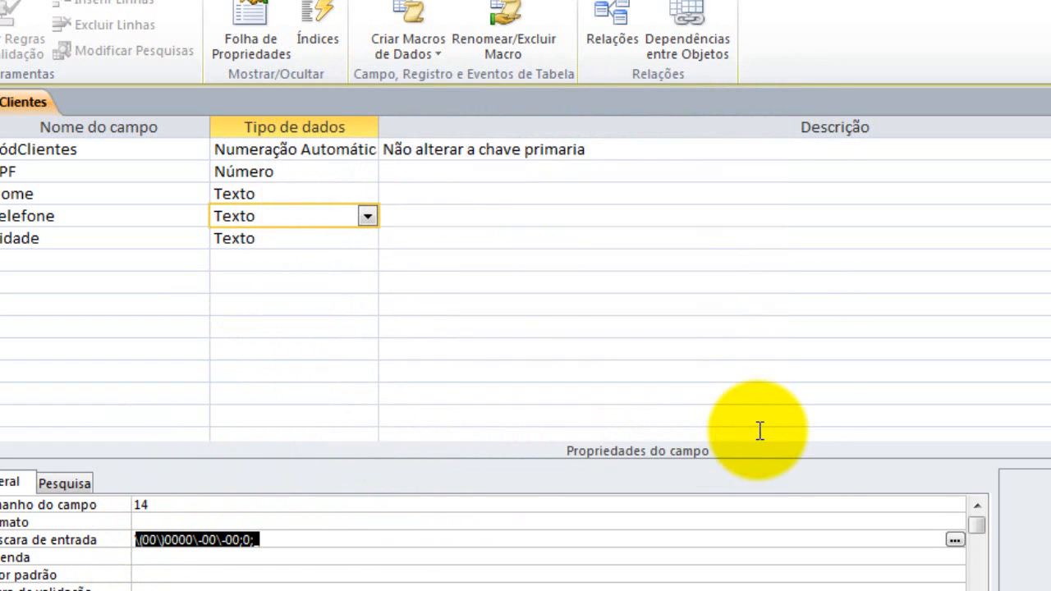
left_click(245, 244)
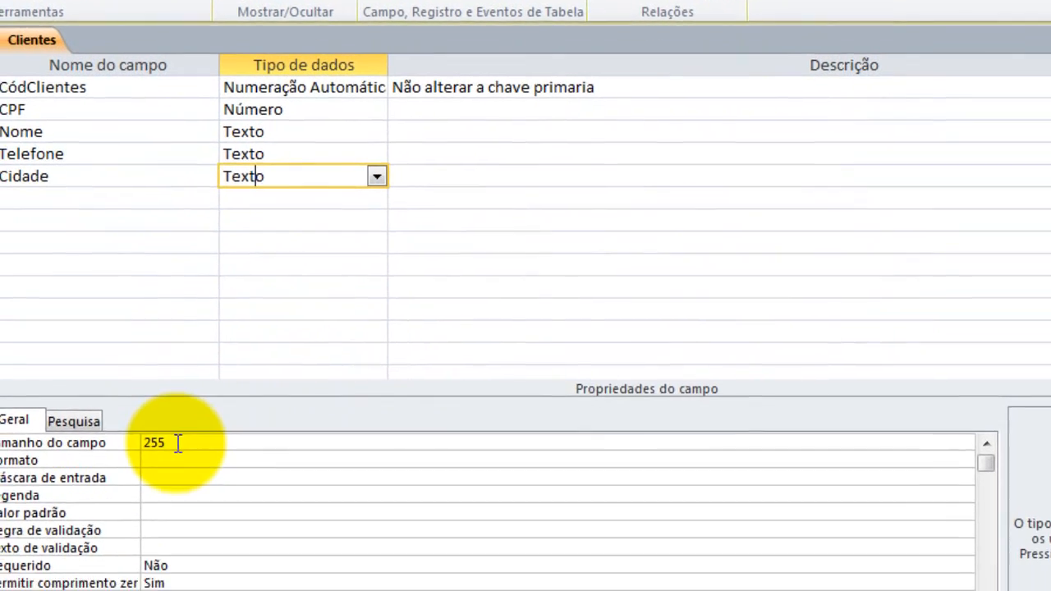
left_click_drag(166, 504, 2, 495)
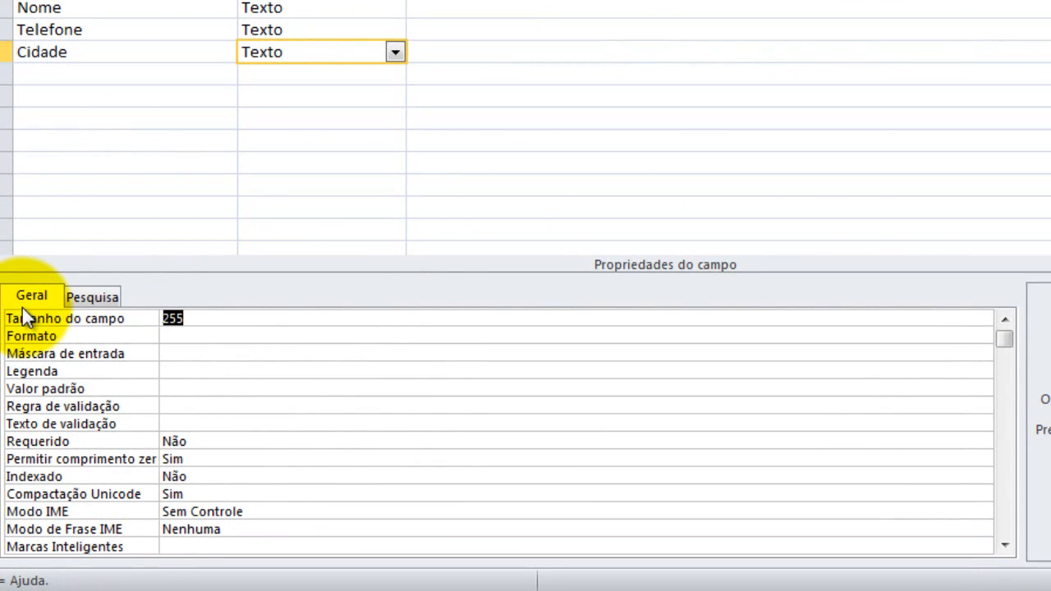
type("30")
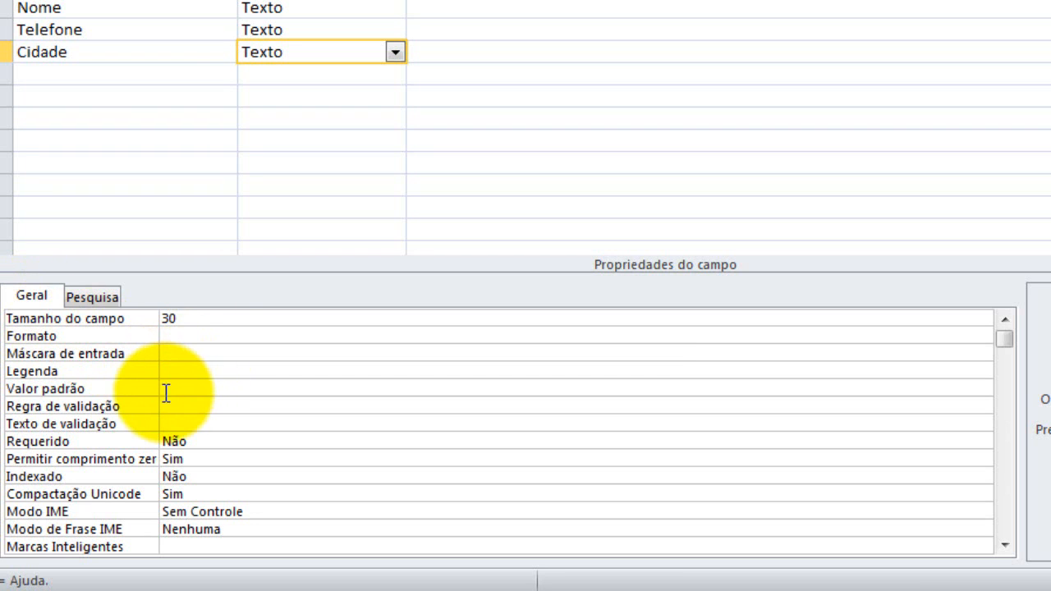
Give Cidade the uppercase format > and the default value Curitiba
left_click(201, 339)
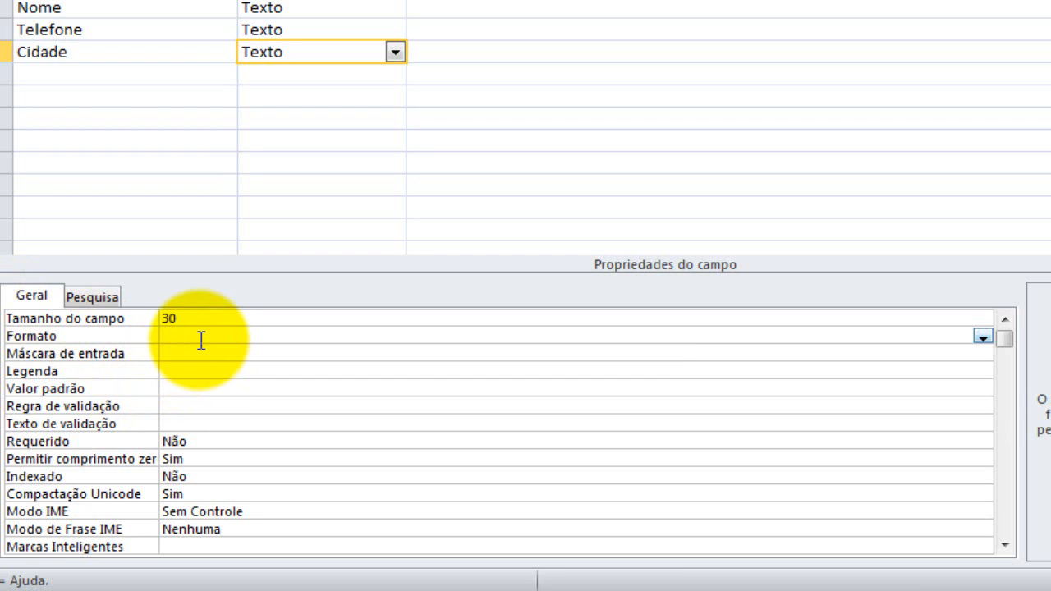
type(">")
left_click(199, 371)
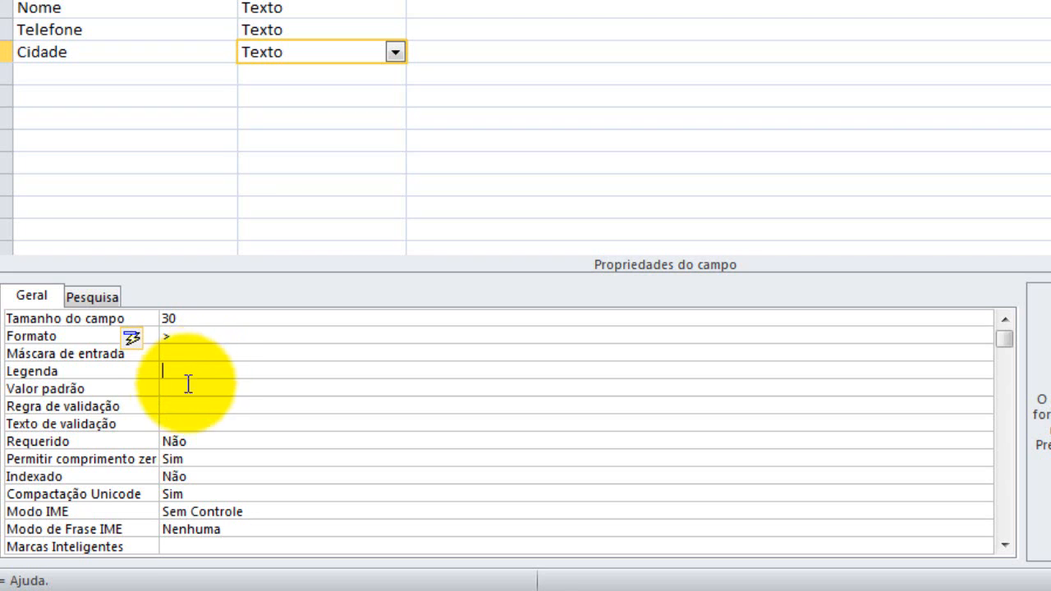
left_click(180, 390)
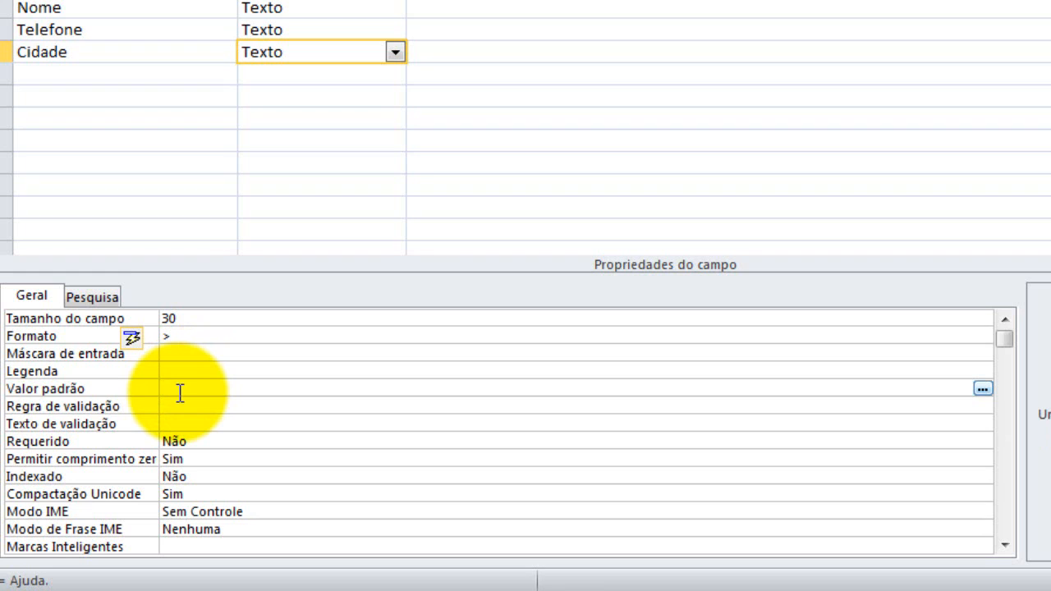
type("Cu")
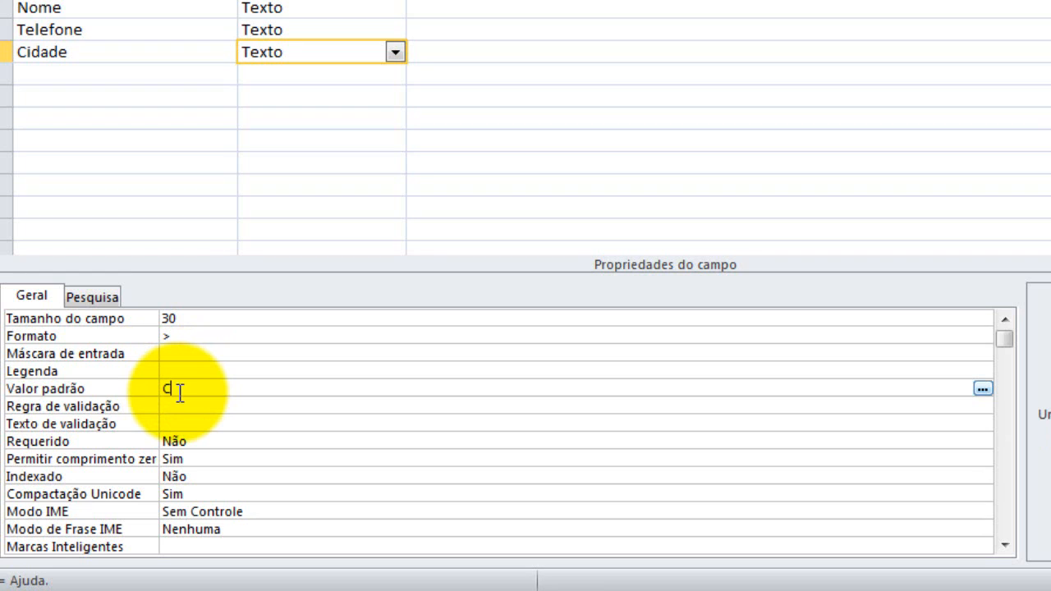
type("ritiba")
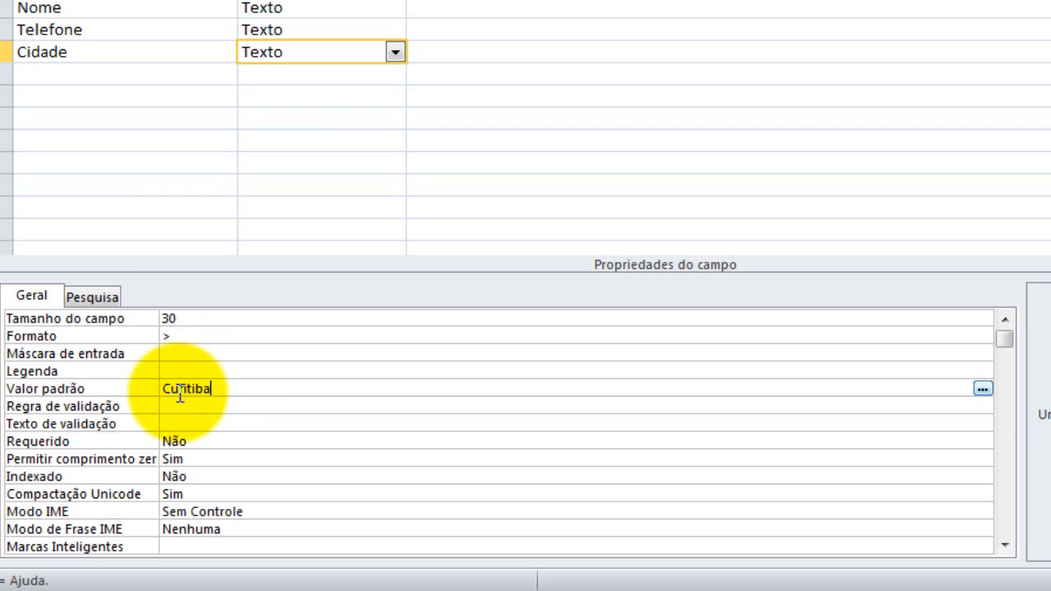
left_click(235, 365)
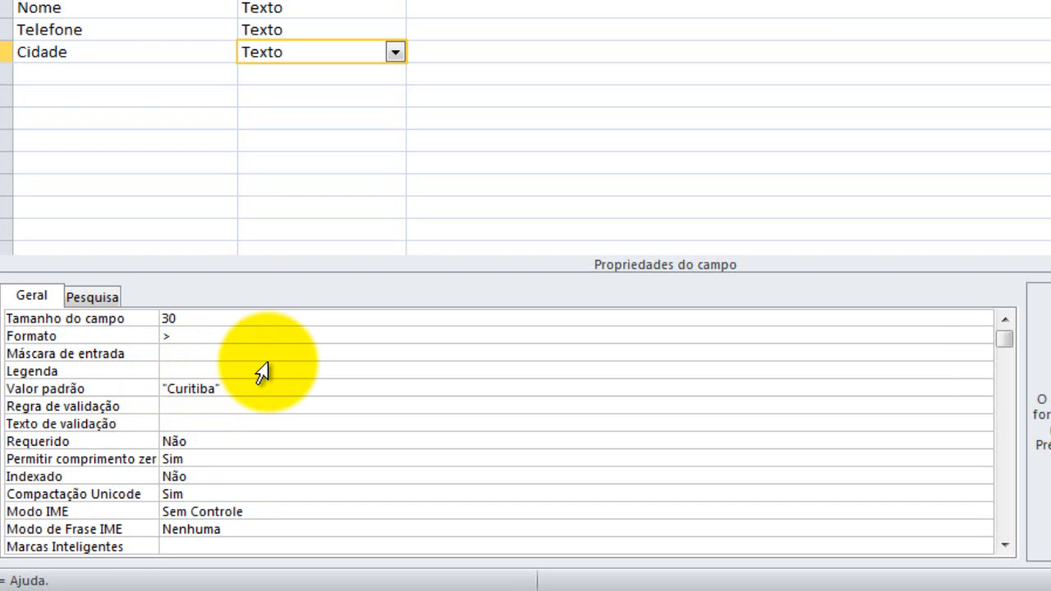
left_click(243, 332)
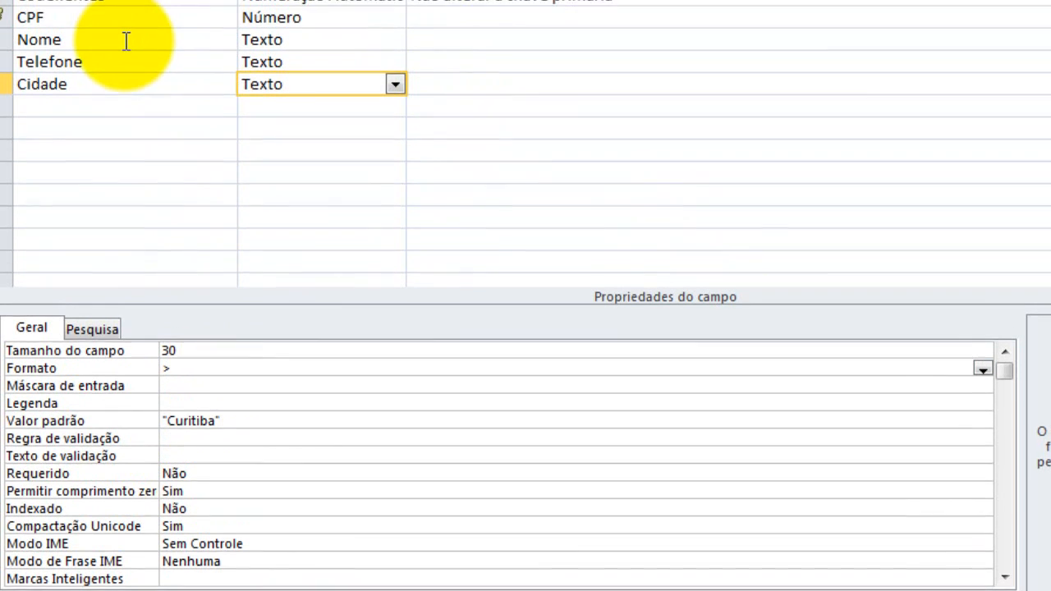
Set the Nome field's Requerido property to Sim
left_click(126, 8)
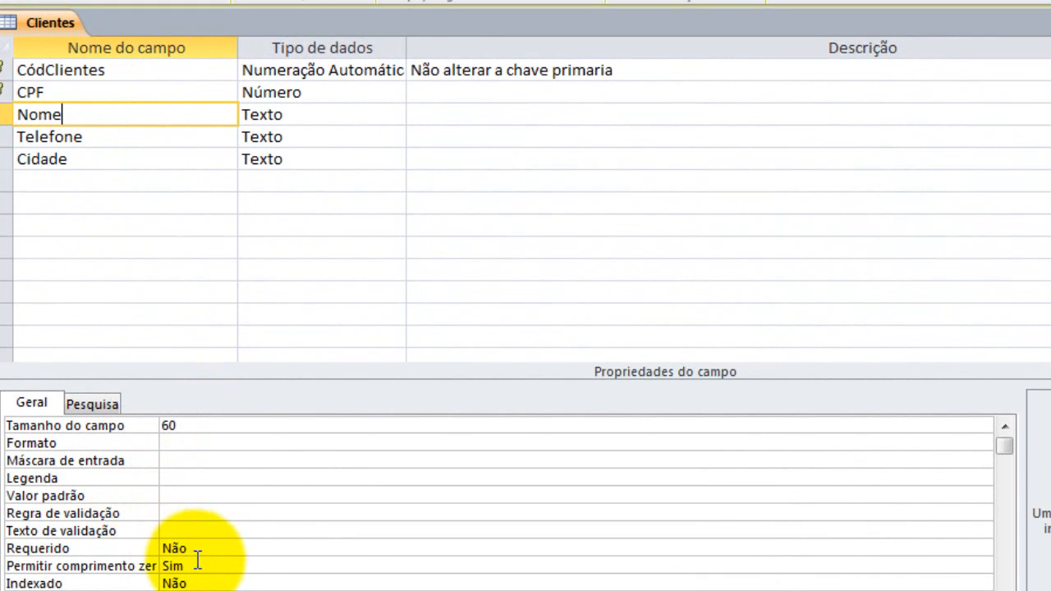
left_click(199, 534)
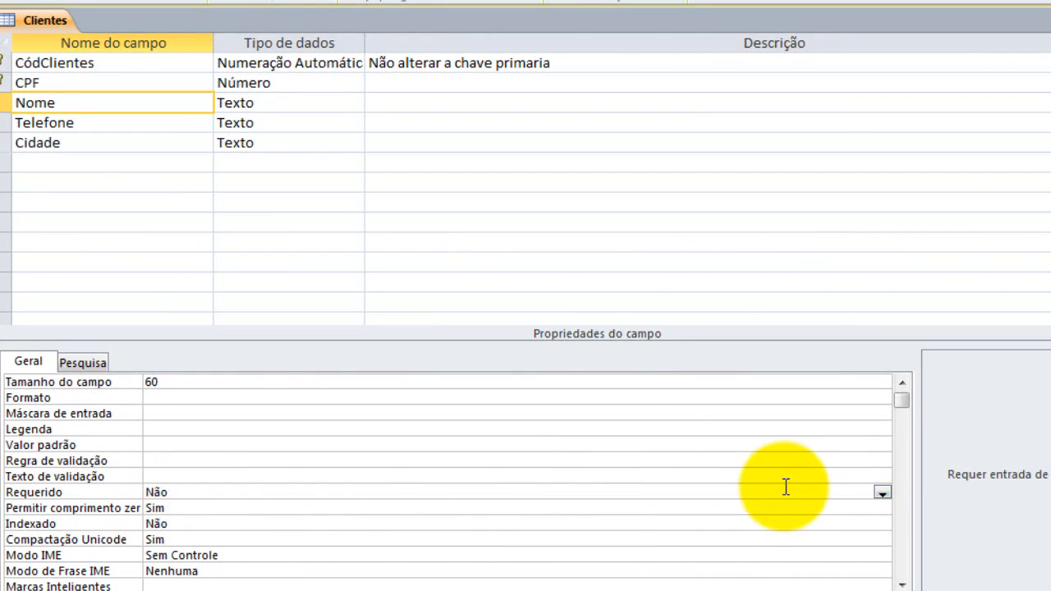
left_click(227, 523)
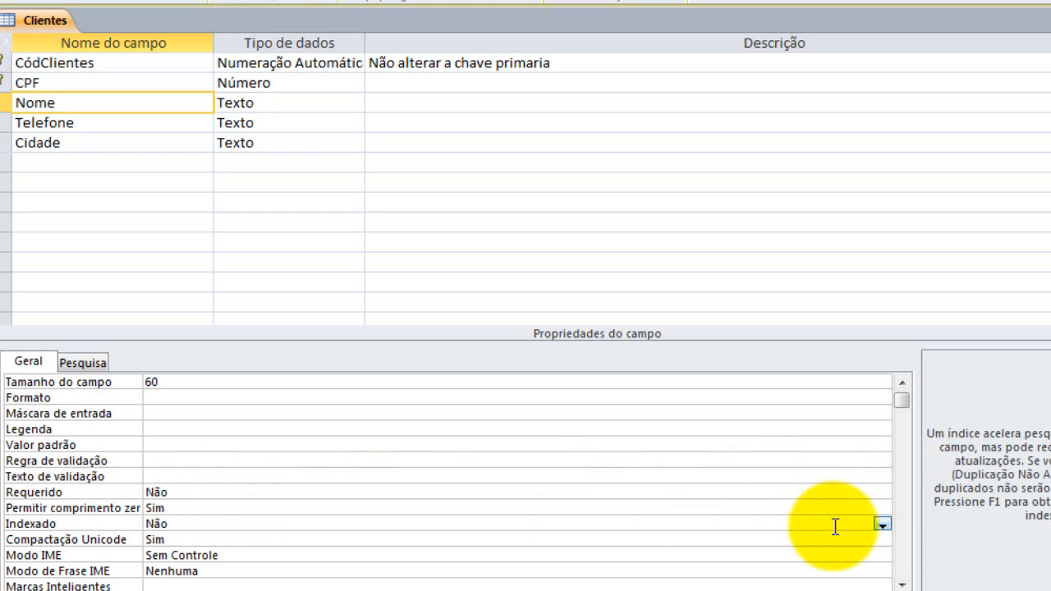
left_click(765, 508)
left_click(787, 490)
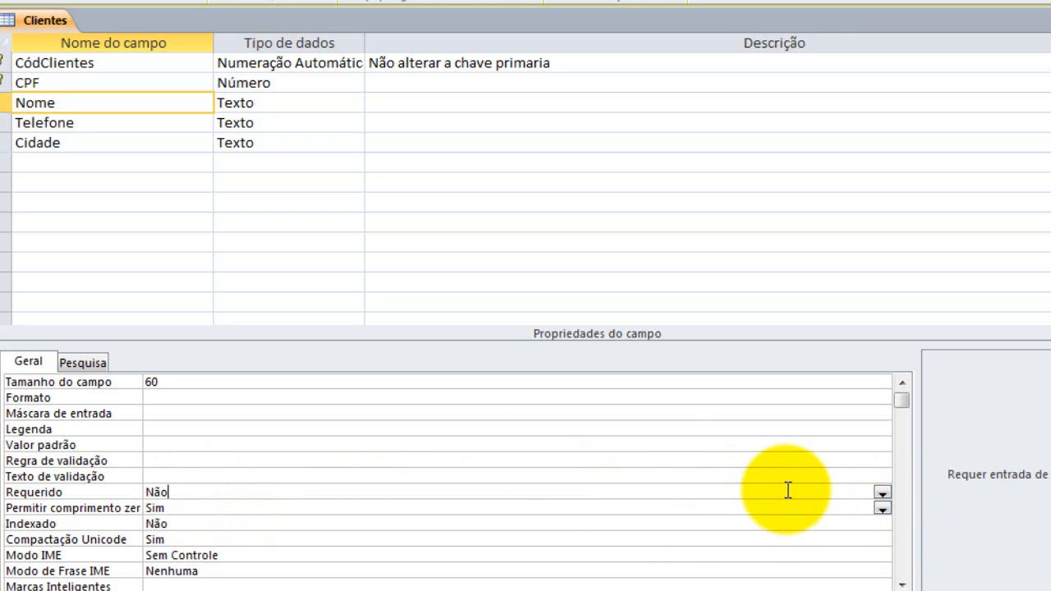
left_click(883, 493)
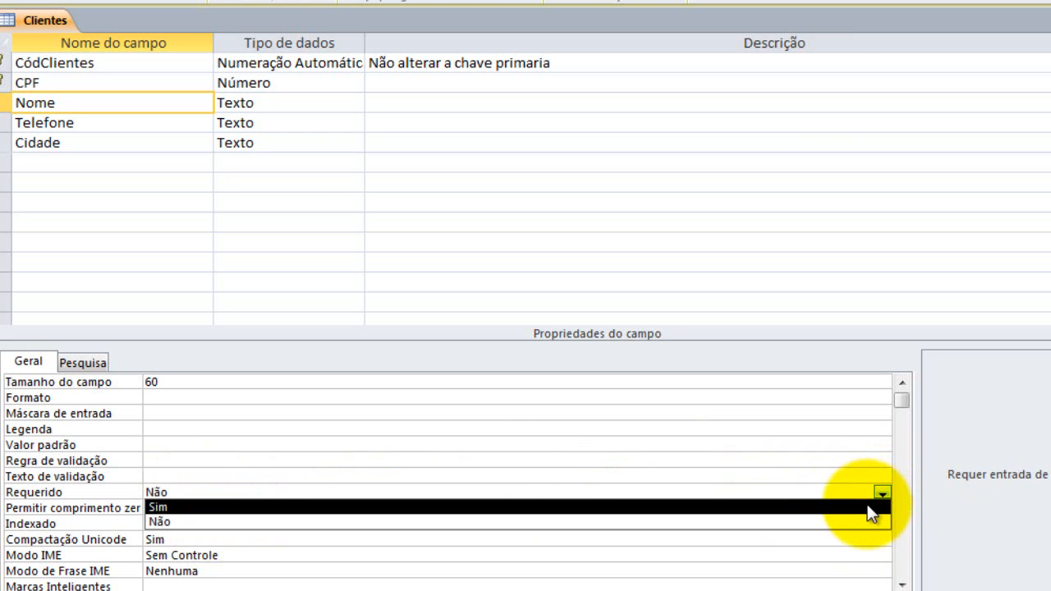
left_click(868, 508)
left_click(624, 430)
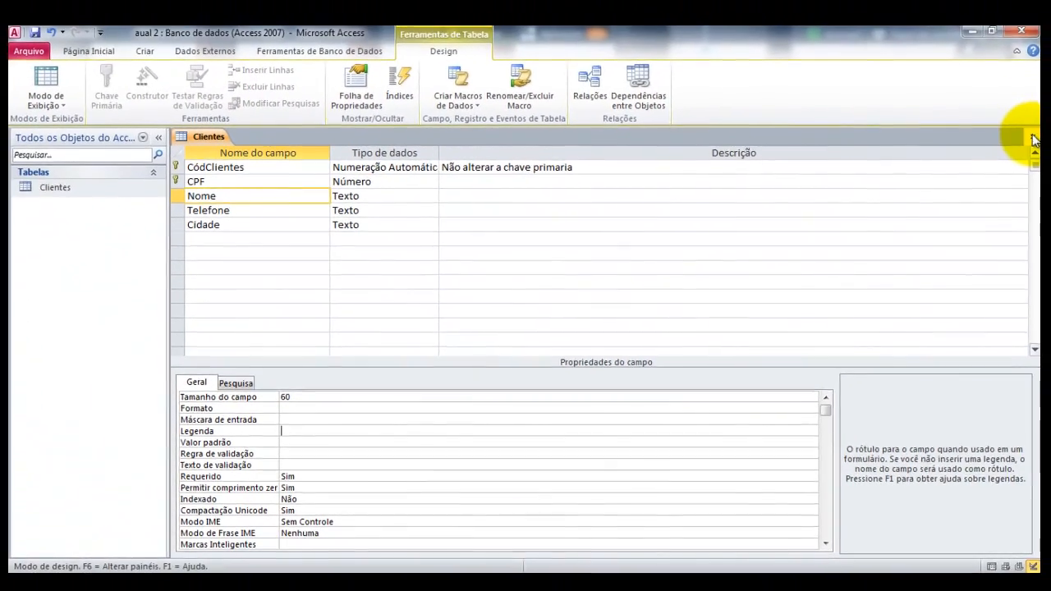
Save the Clientes design and open the table in Datasheet view
left_click(1032, 138)
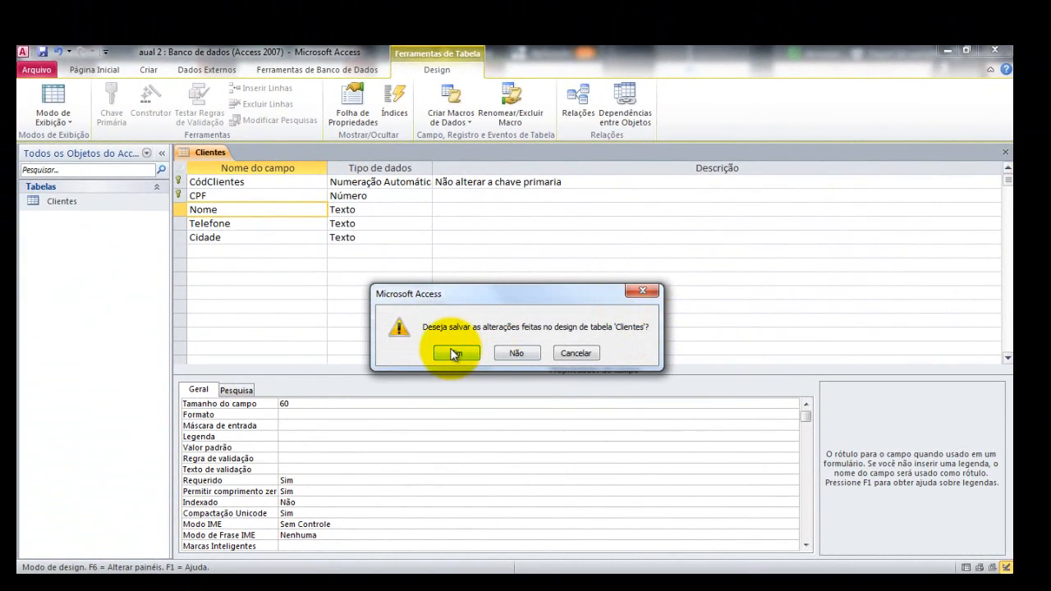
left_click(454, 354)
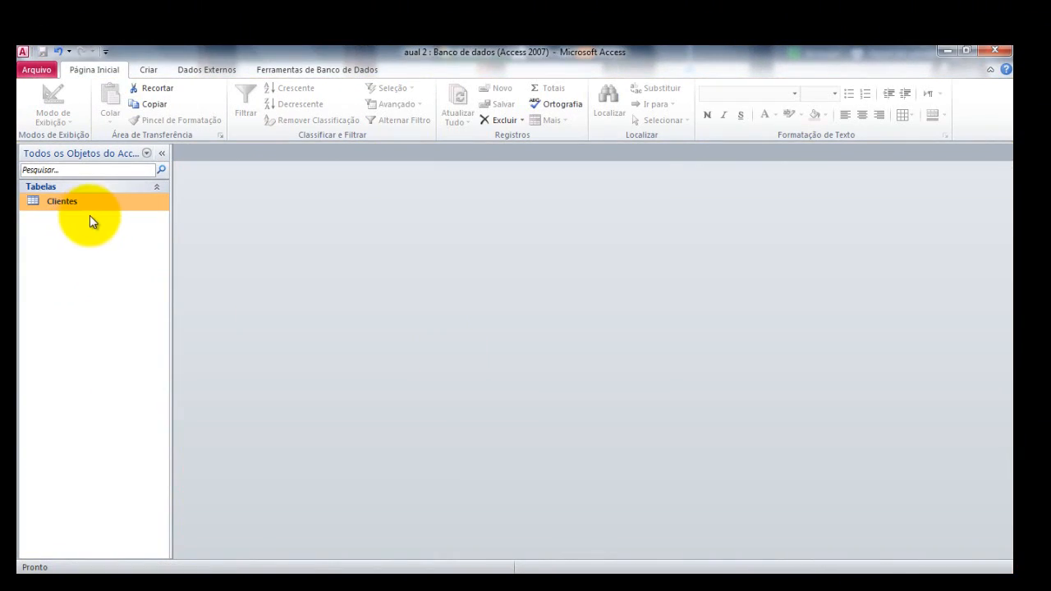
double_click(112, 203)
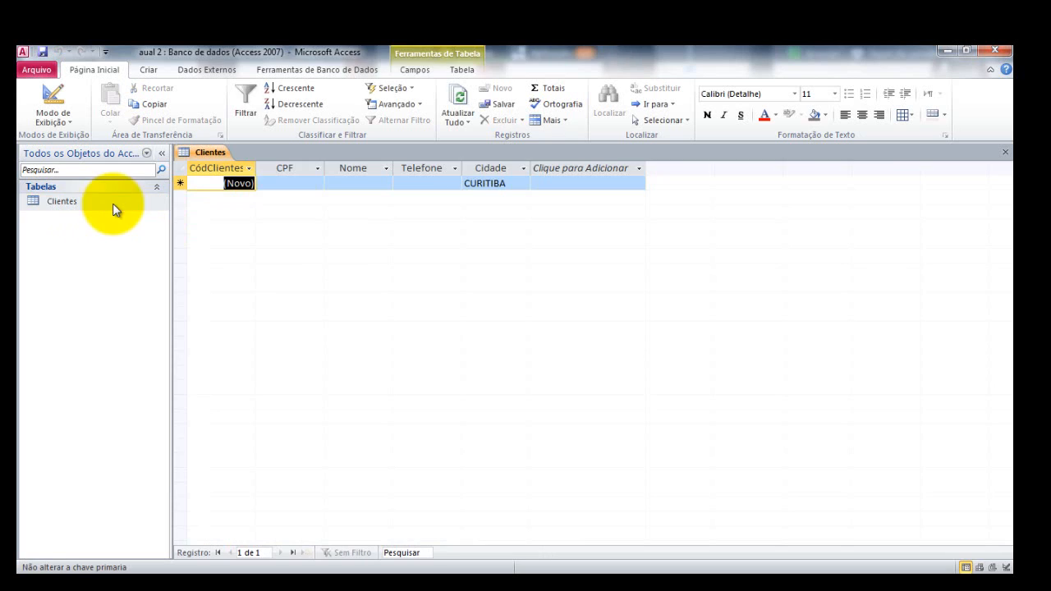
Test CPF with a text value, then replace it with 234567890 after the error
left_click(292, 181)
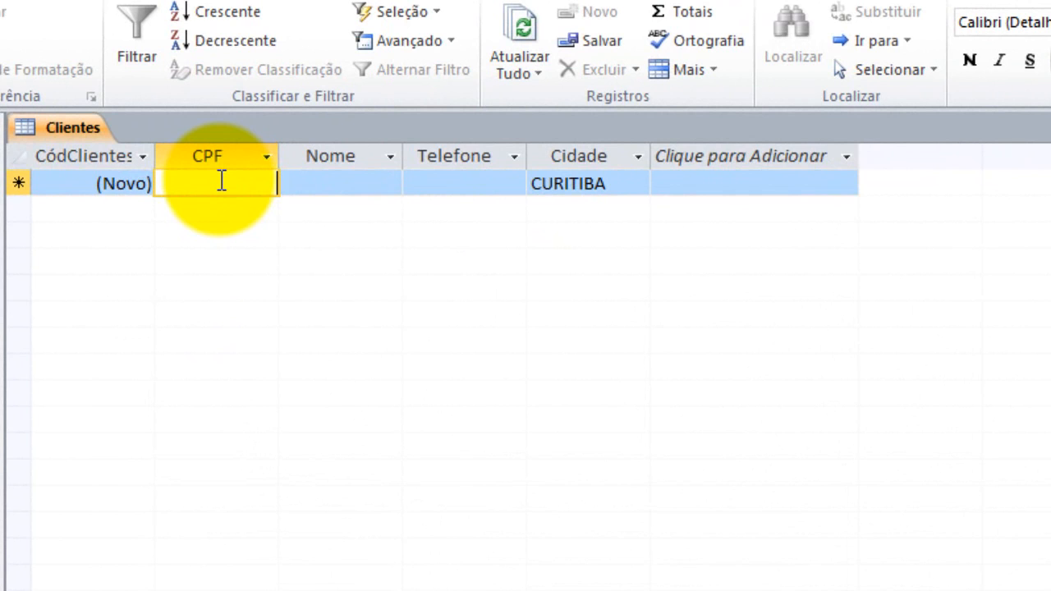
type("marcos")
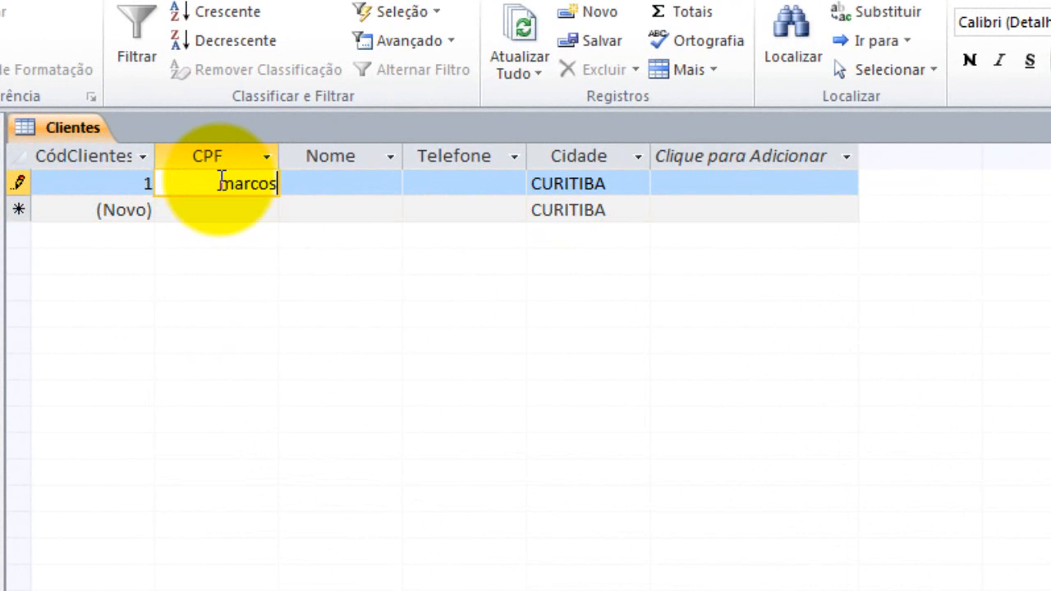
key("Tab")
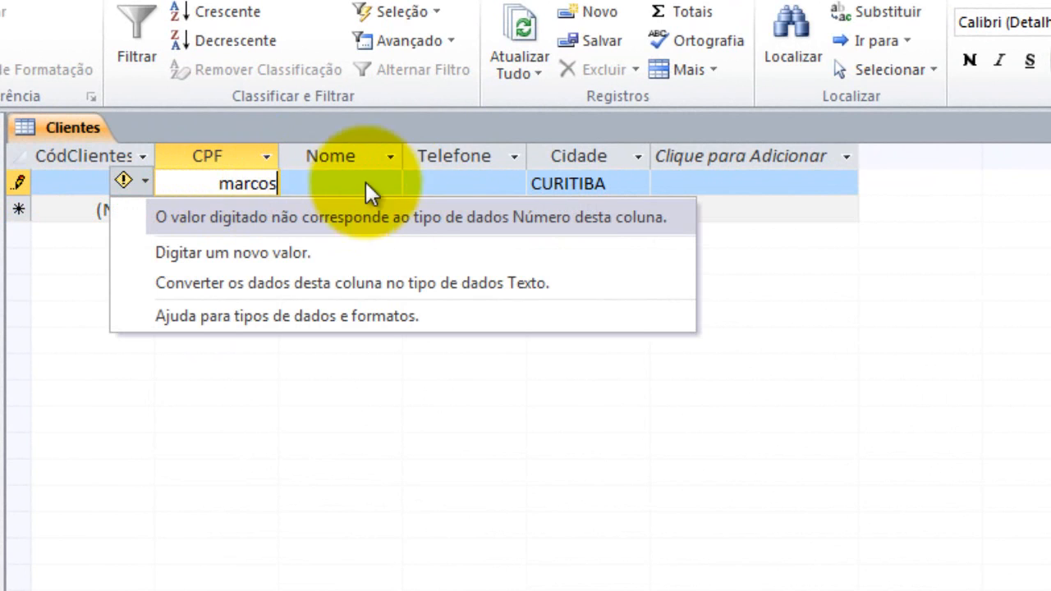
left_click(205, 183)
key("Delete")
key("Delete")
key("Delete")
key("Delete")
key("Delete")
key("Delete")
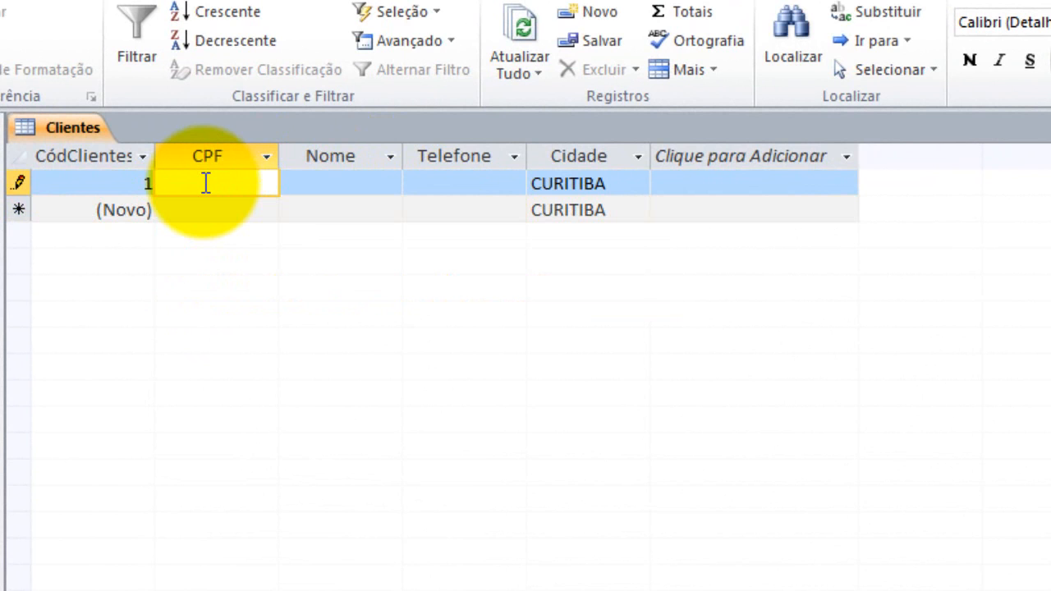
type("234567890")
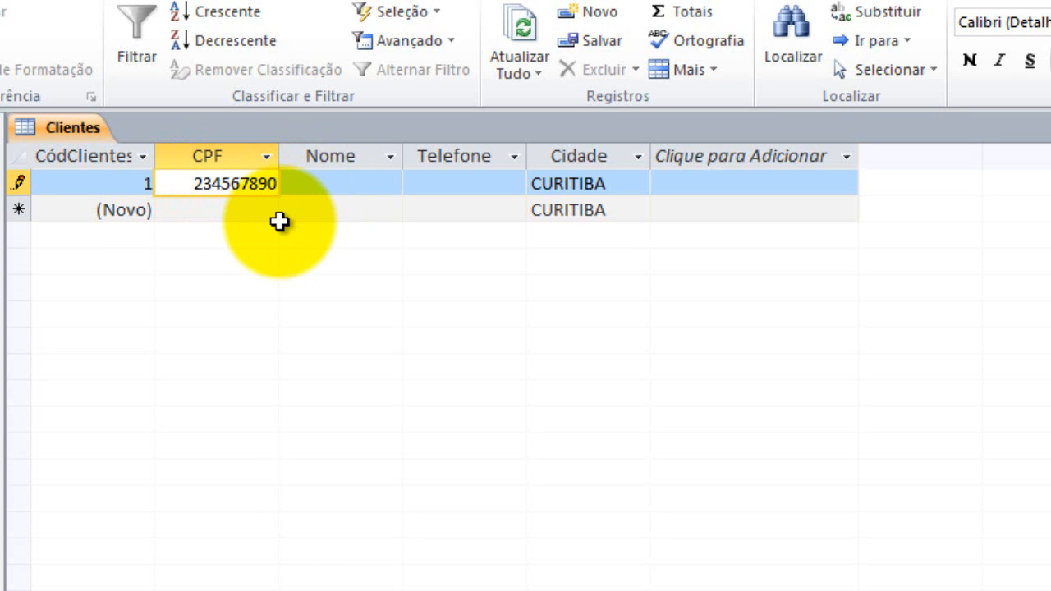
key("Tab")
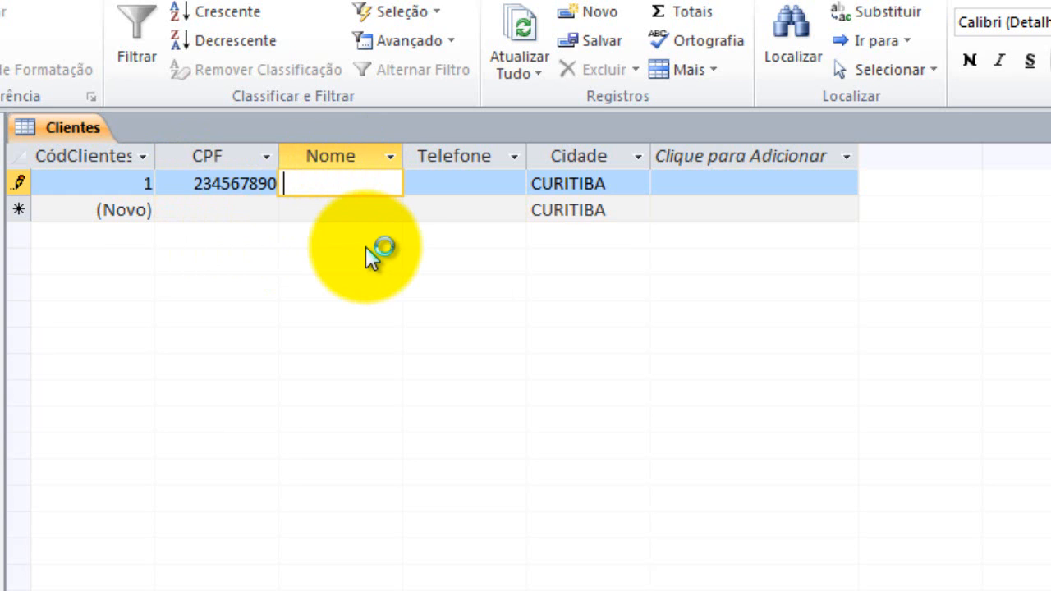
key("Tab")
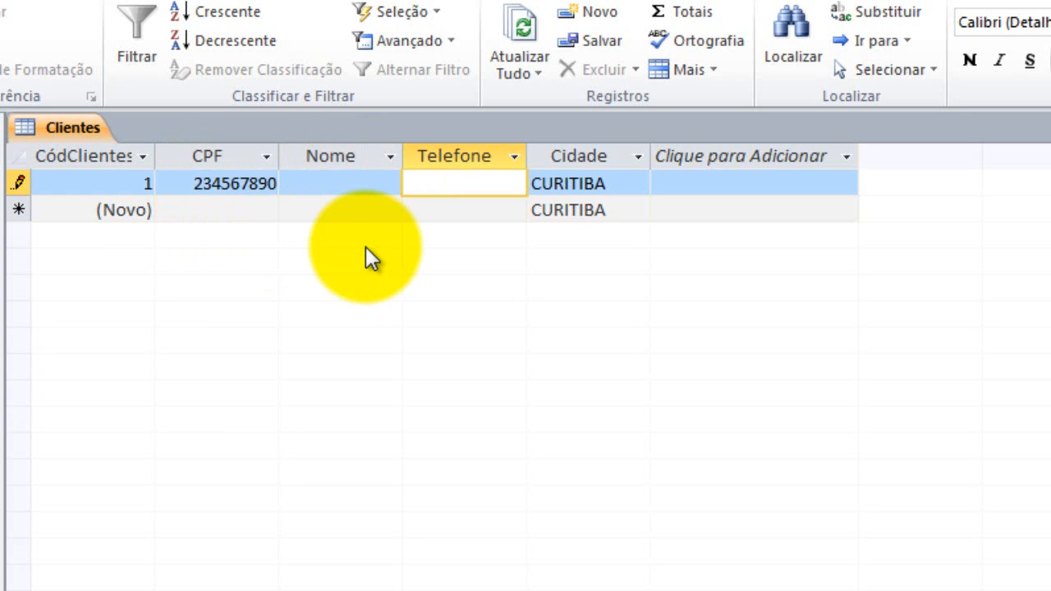
type("41)____-__-__")
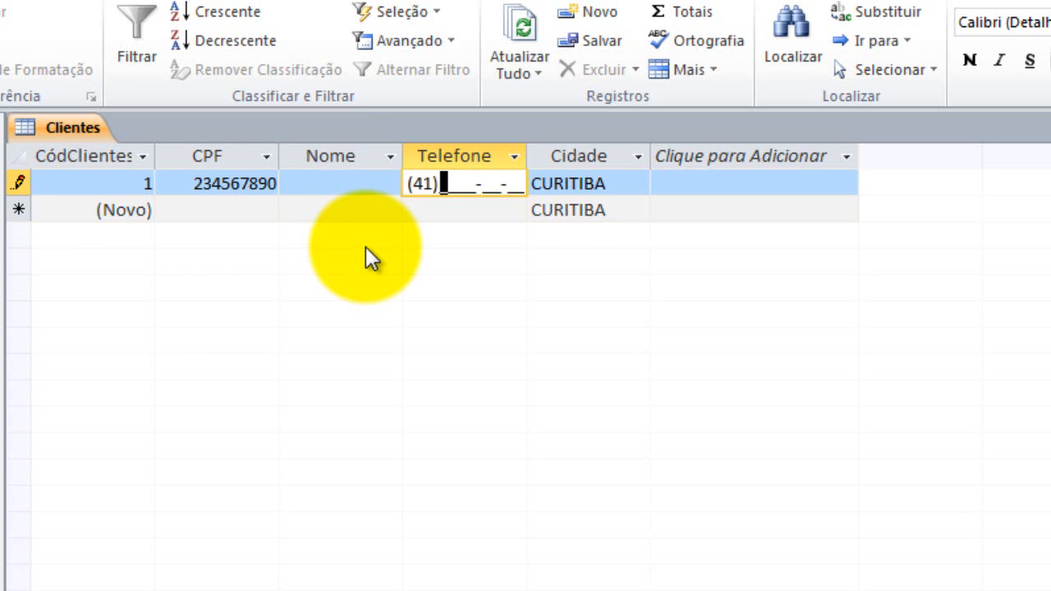
type("99999999")
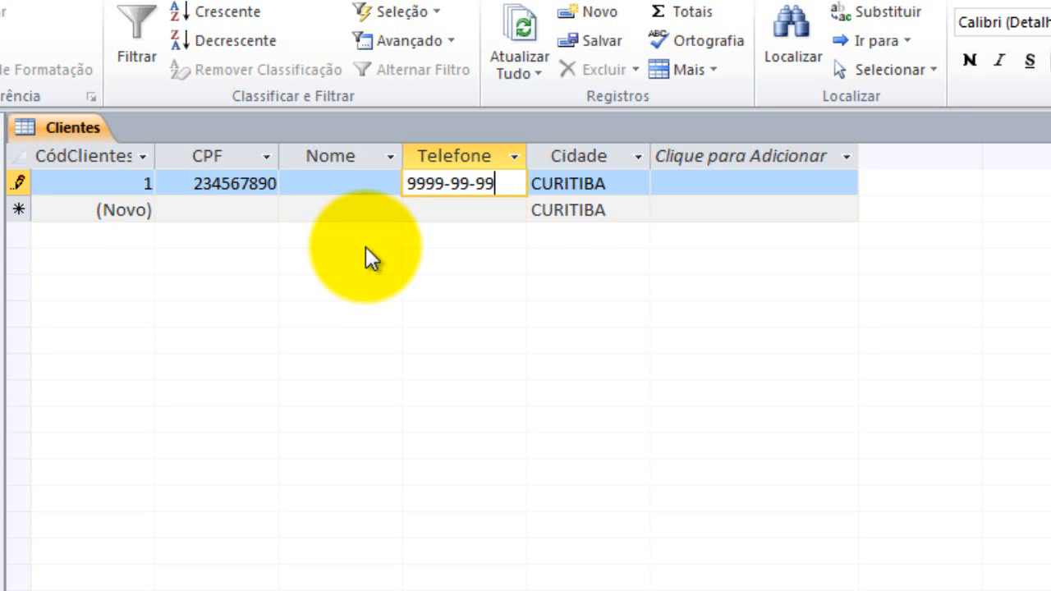
key("Tab")
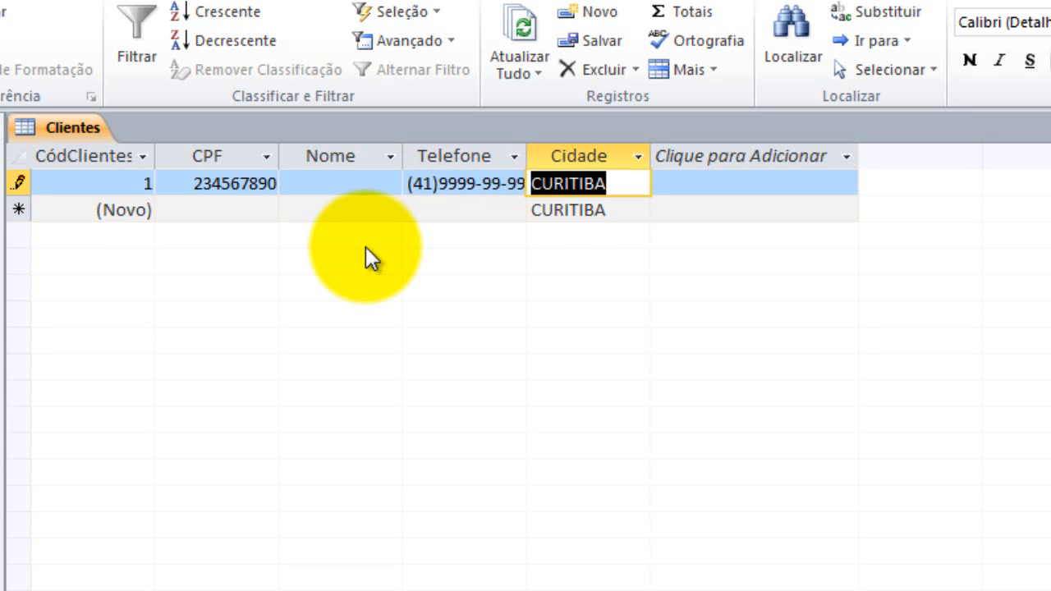
type("São")
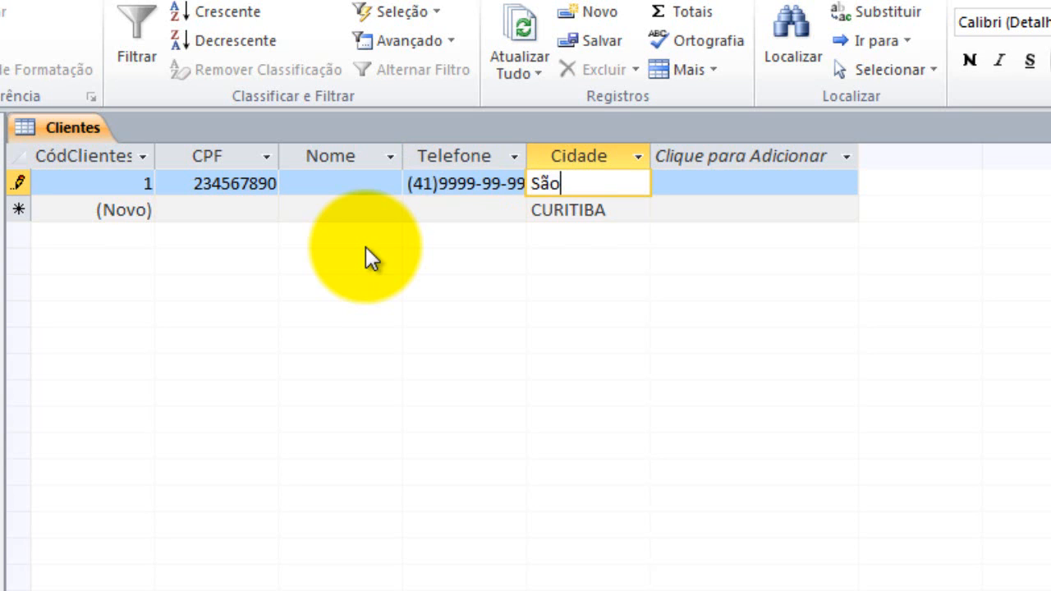
type(" Pauo")
key("BackSpace")
type("lo")
key("Return")
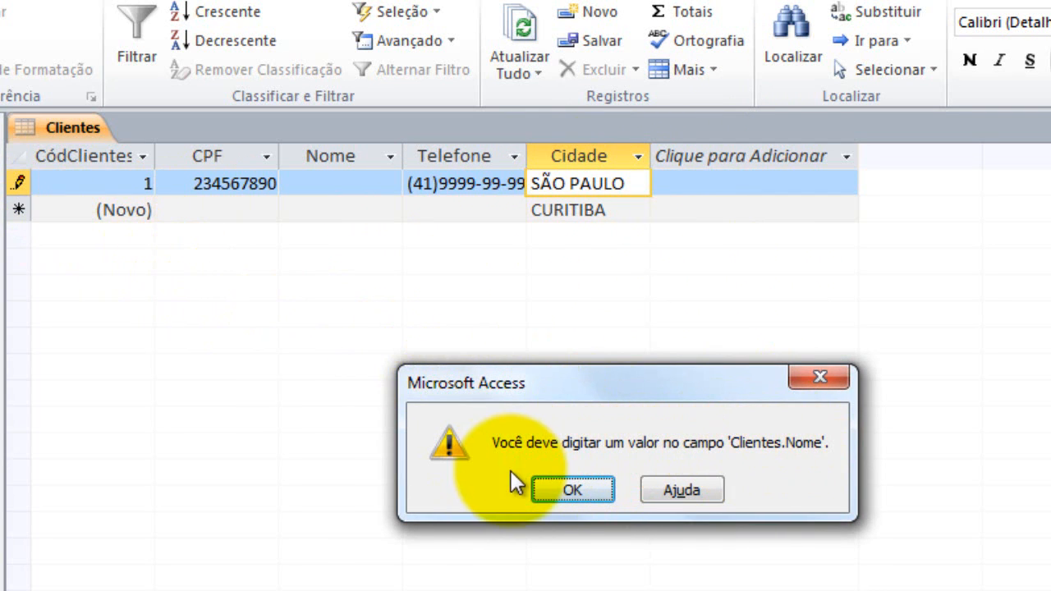
Dismiss the missing Nome warning, enter the client's name in Nome, and save record 1
left_click(552, 491)
left_click(300, 184)
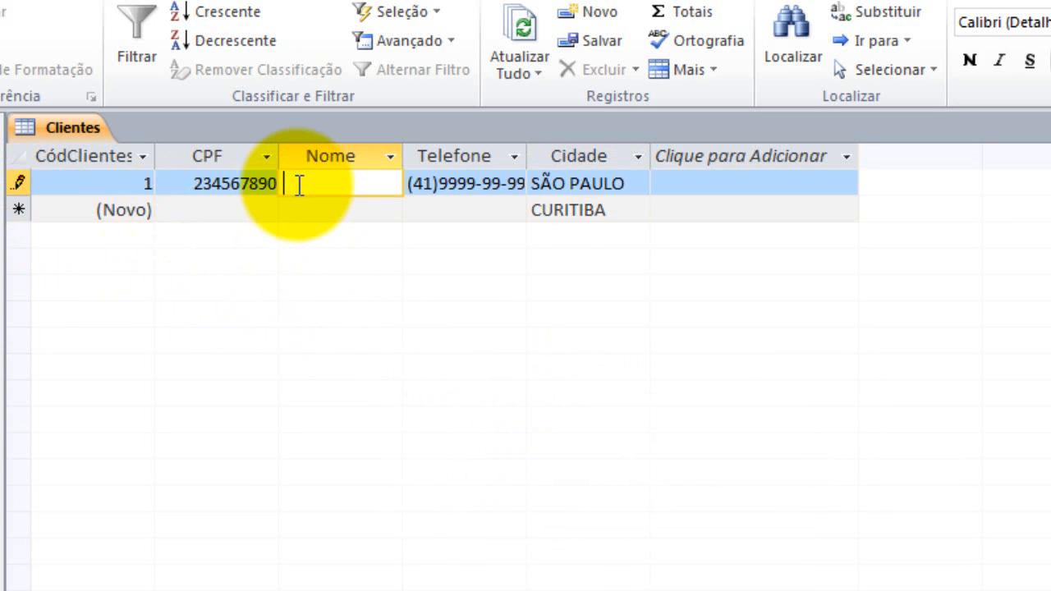
type("Marcoa")
key("BackSpace")
key("BackSpace")
key("BackSpace")
key("BackSpace")
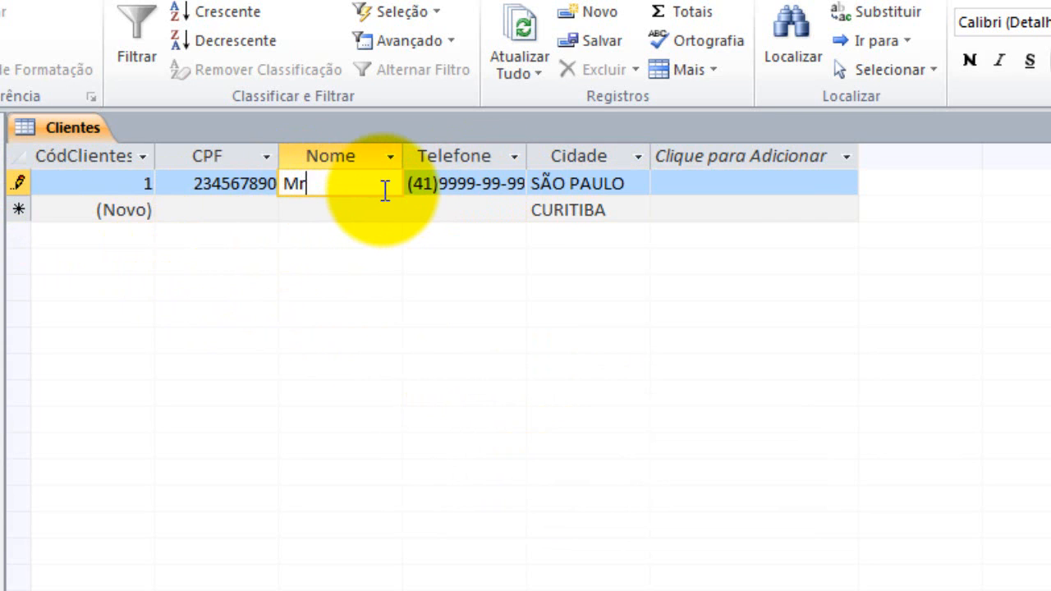
type("arcos")
key("Tab")
key("Tab")
key("Tab")
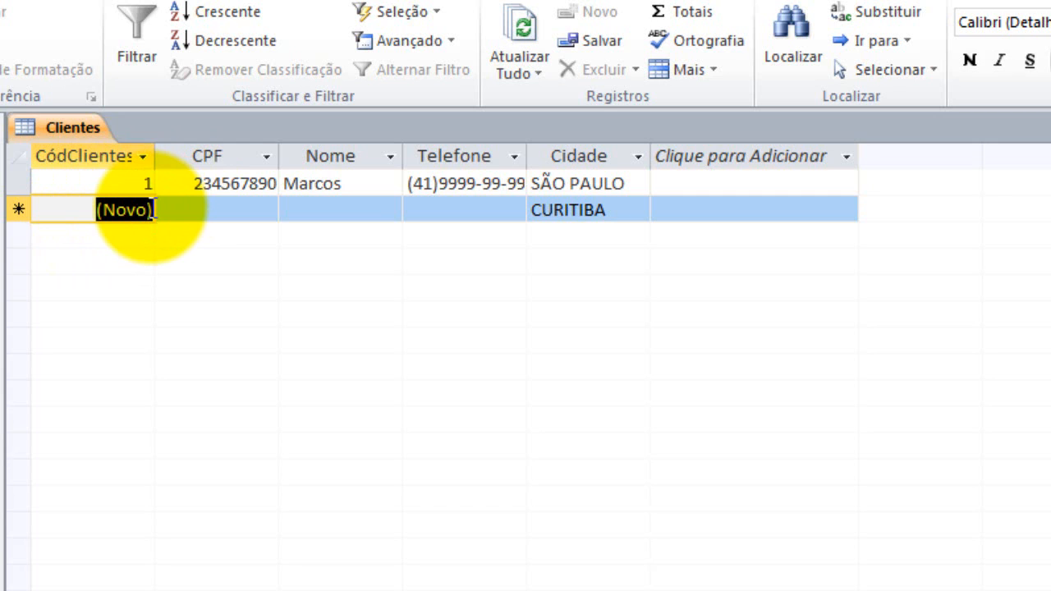
left_click(198, 211)
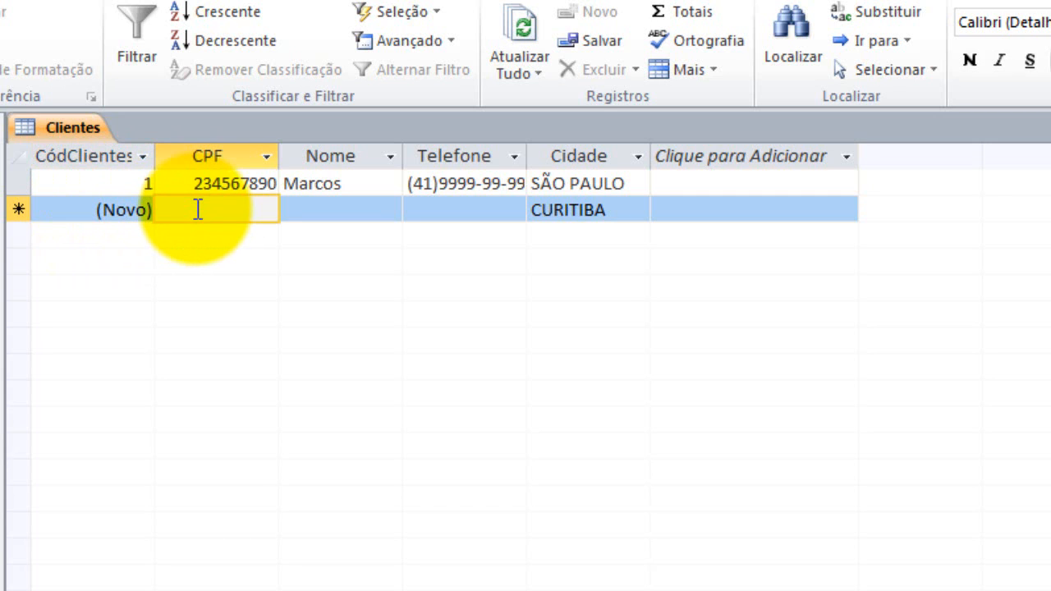